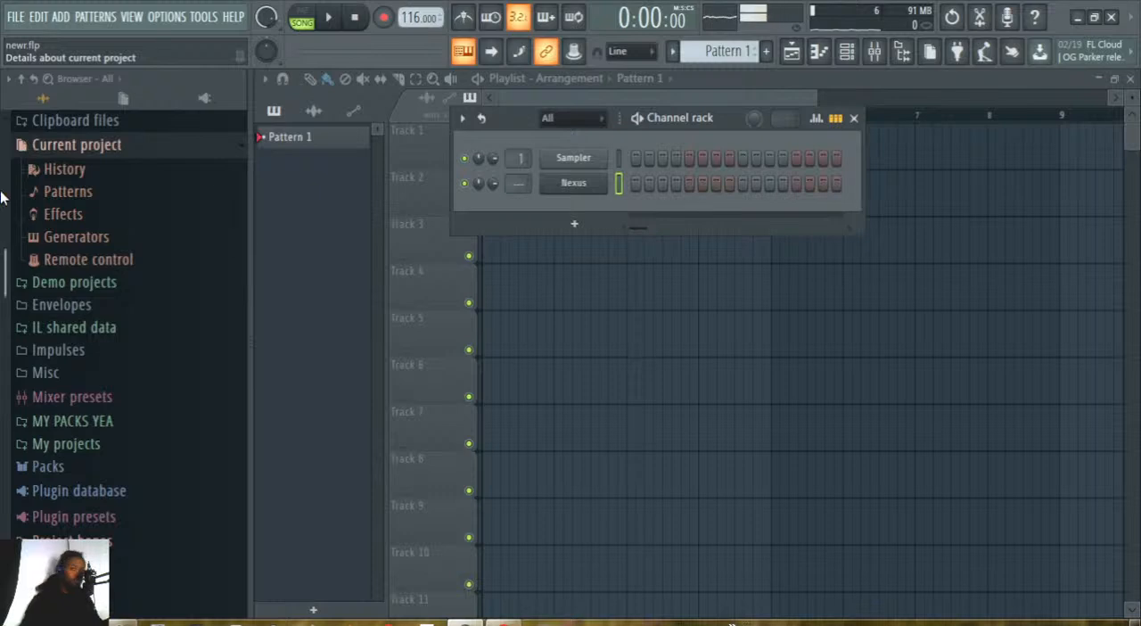
scroll(38, 288, "down", 3)
scroll(38, 247, "up", 1)
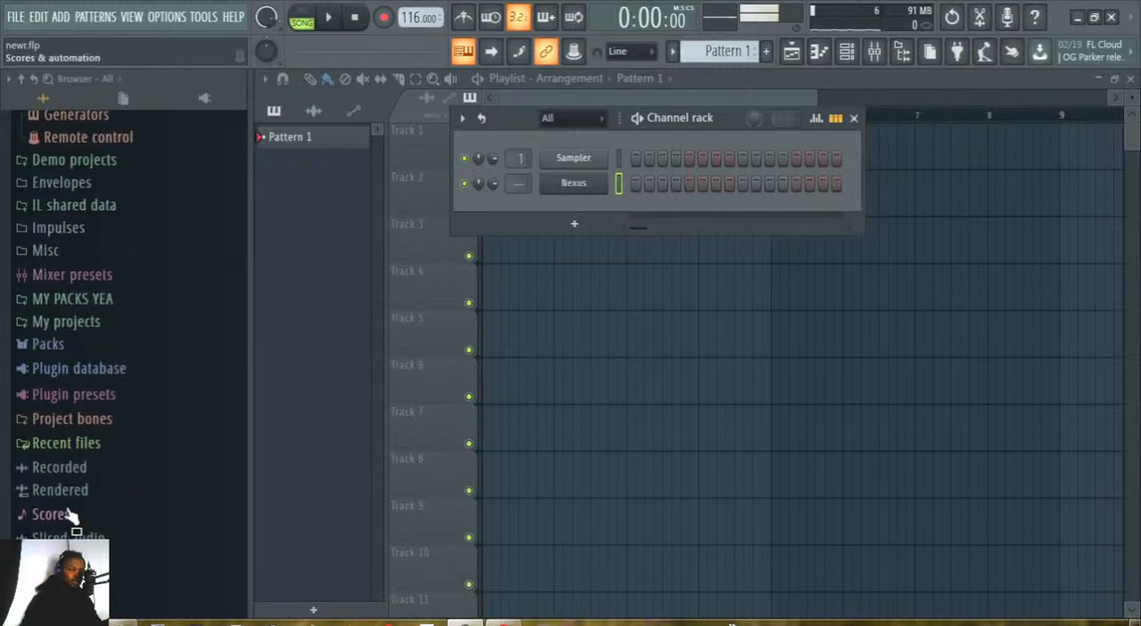
scroll(63, 424, "up", 2)
scroll(54, 428, "up", 3)
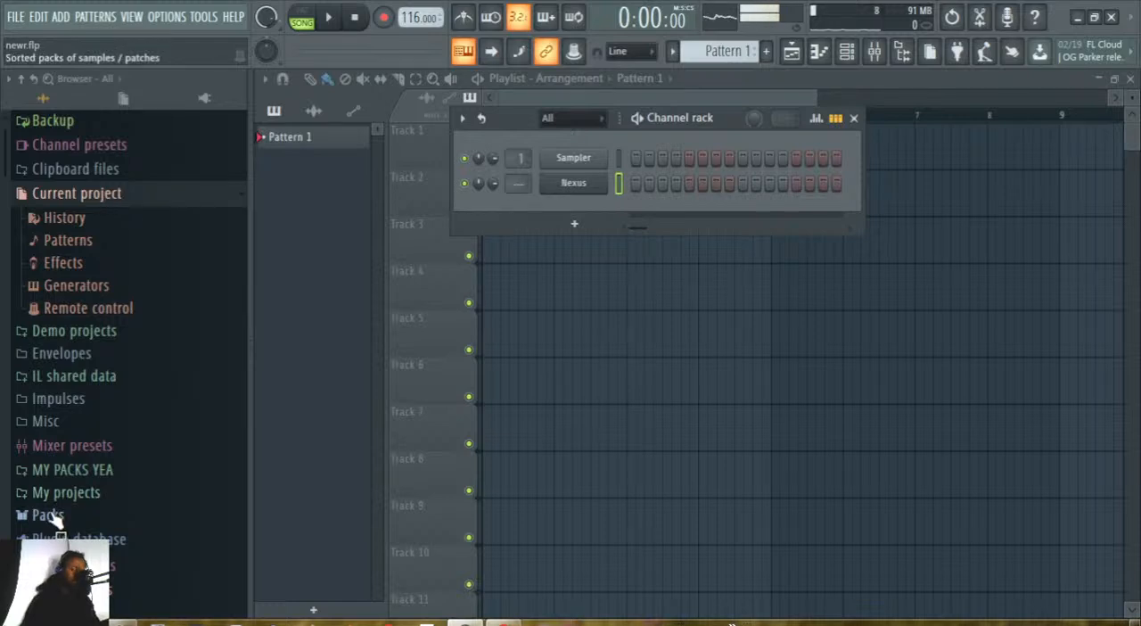
Enable the metronome, set the project tempo to 113 BPM while playing it back, and stop playback.
left_click(330, 18)
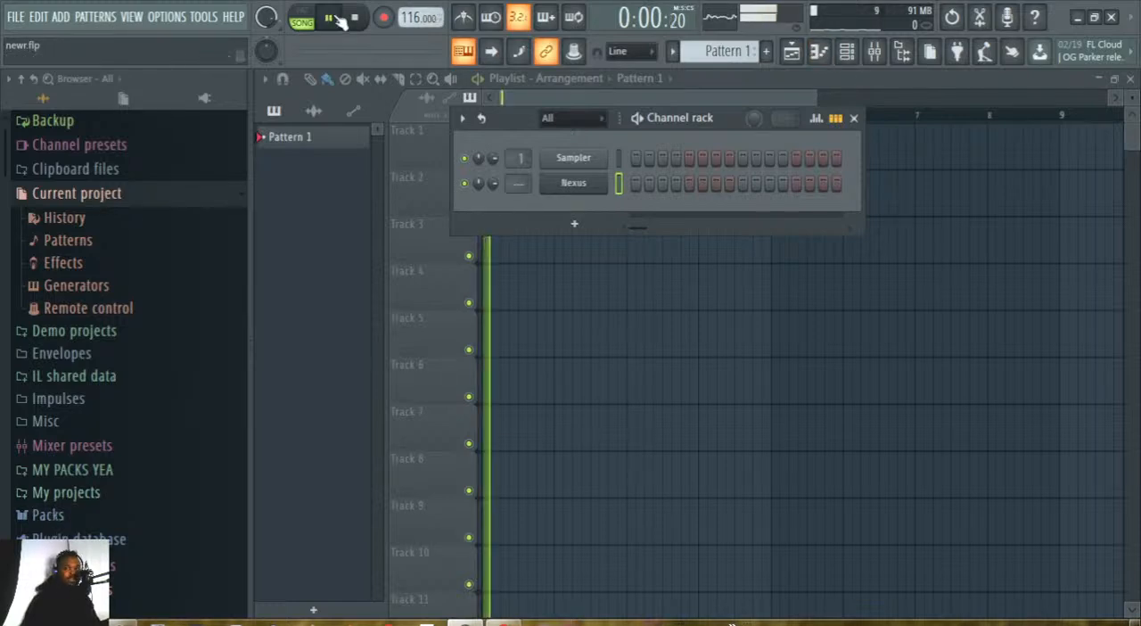
left_click(331, 17)
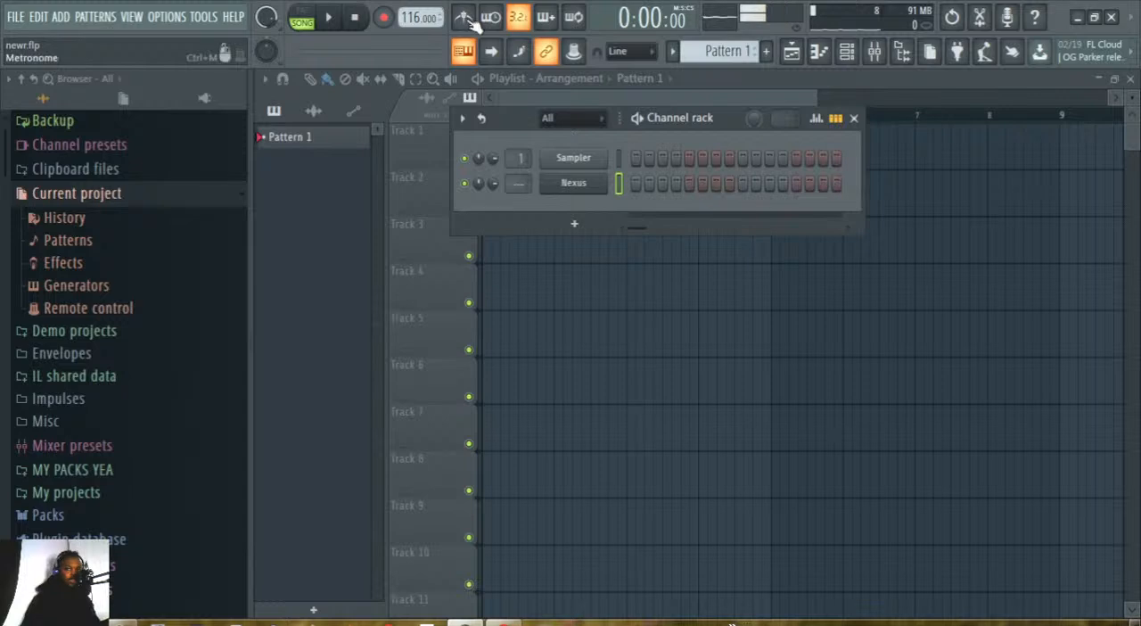
left_click(464, 19)
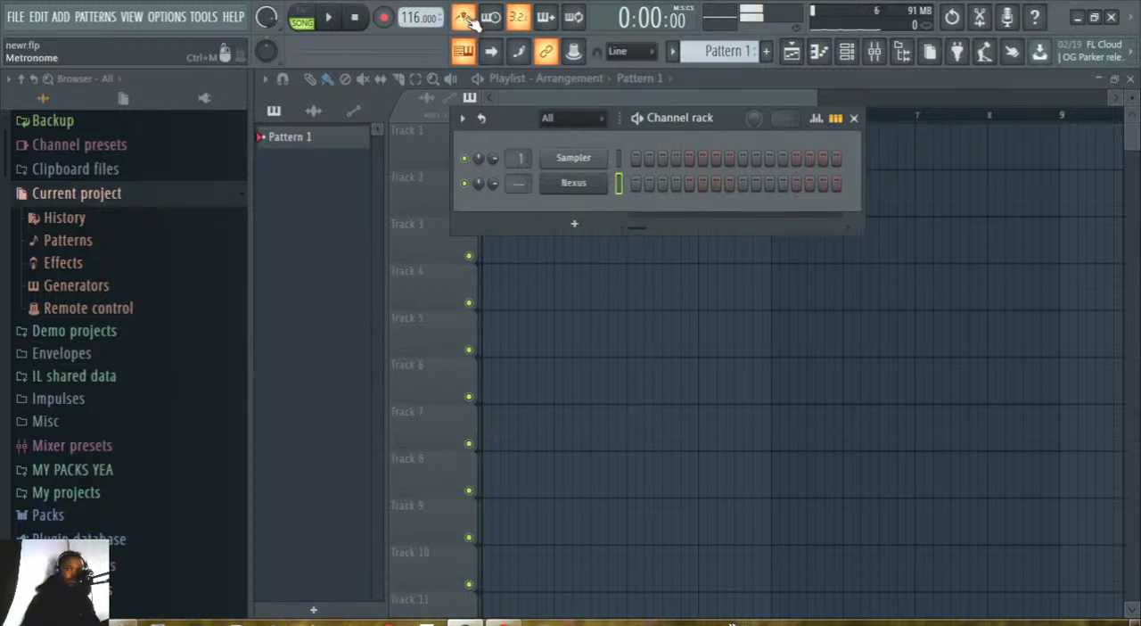
key("space")
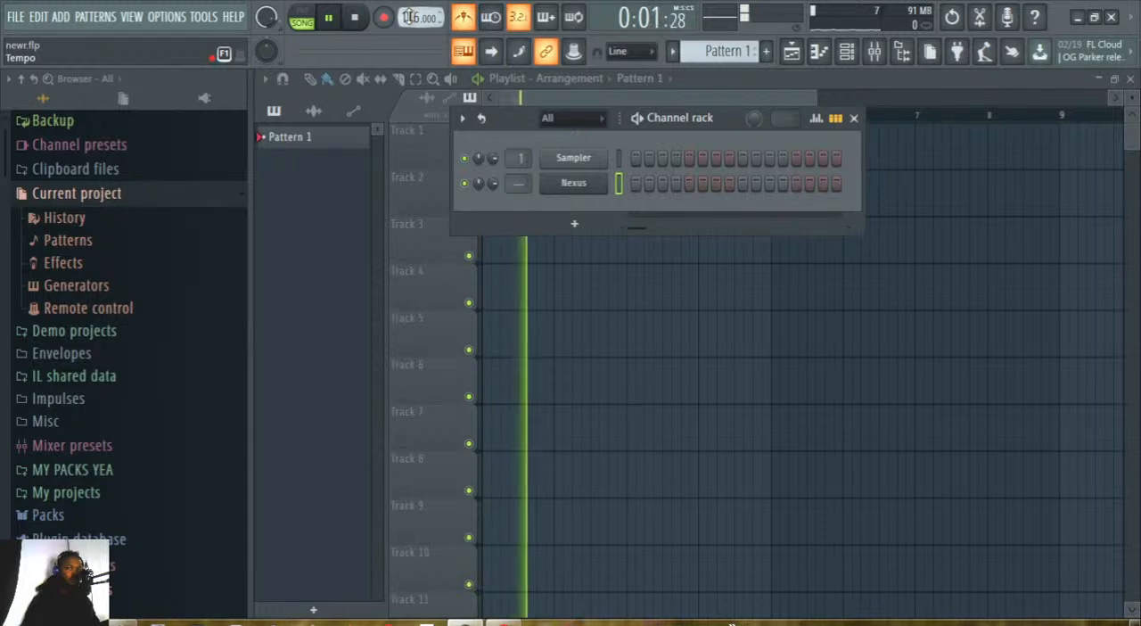
left_click_drag(410, 16, 410, 20)
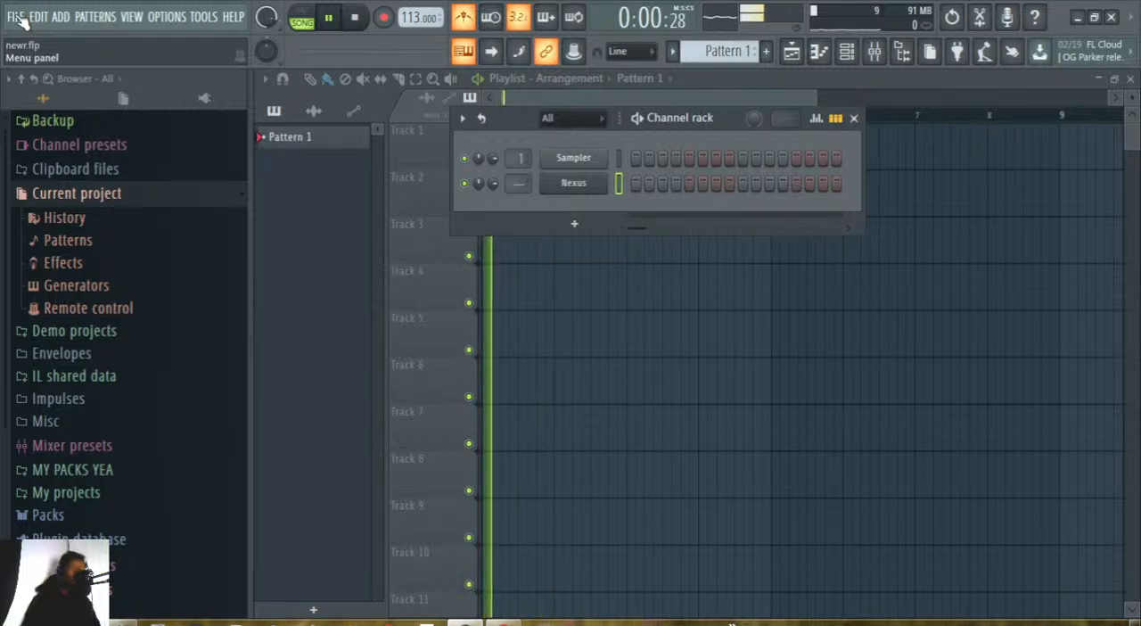
left_click(355, 18)
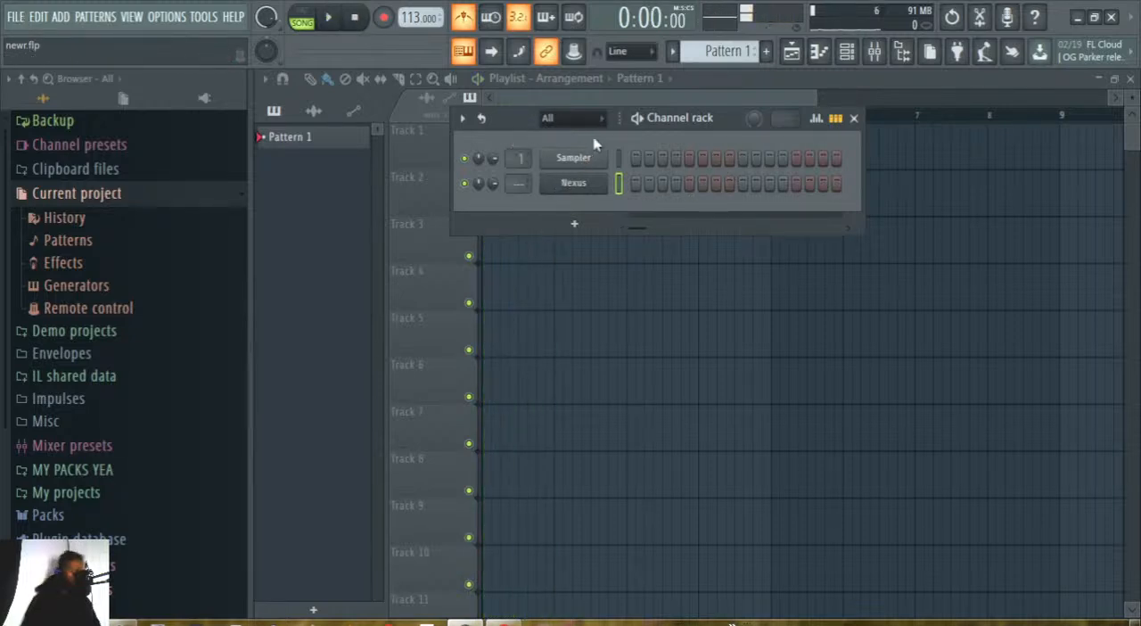
left_click(16, 17)
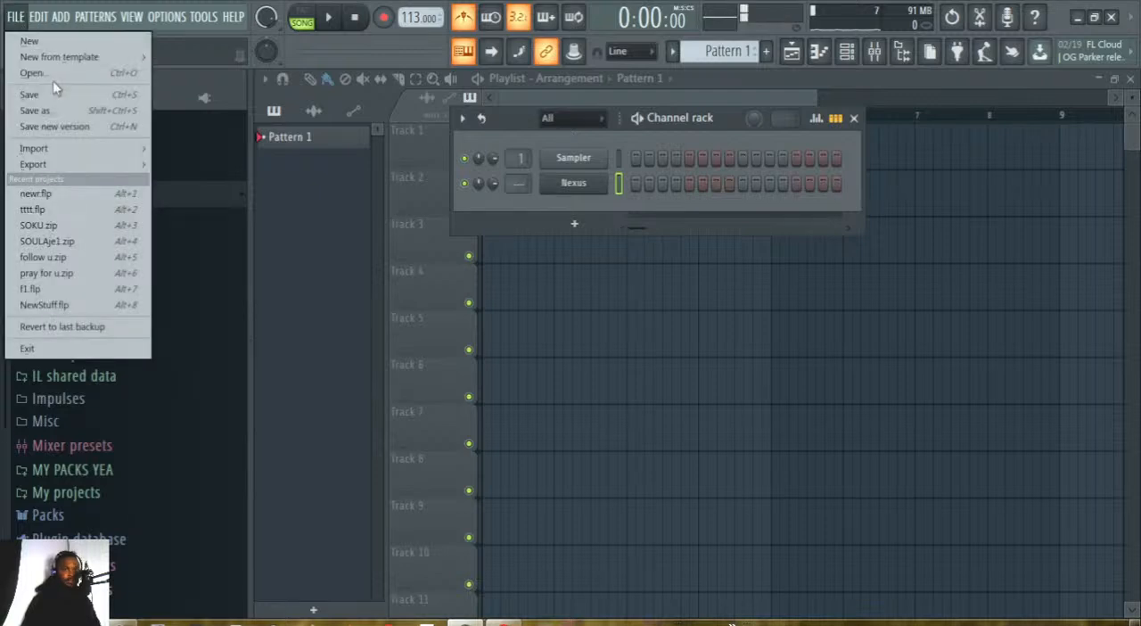
mouse_move(47, 57)
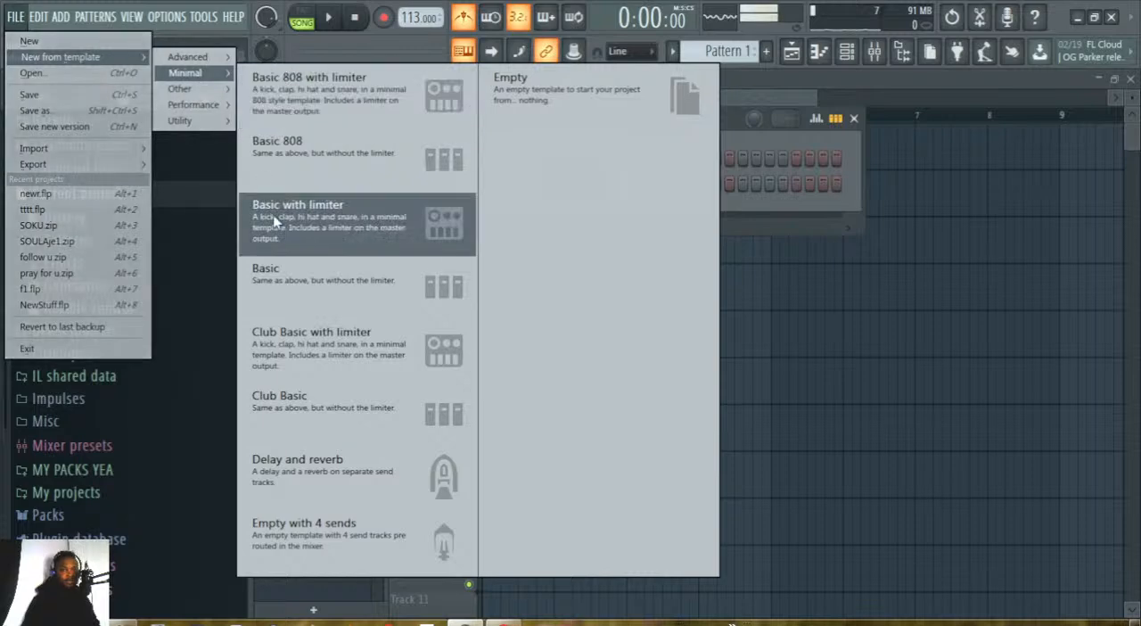
mouse_move(187, 121)
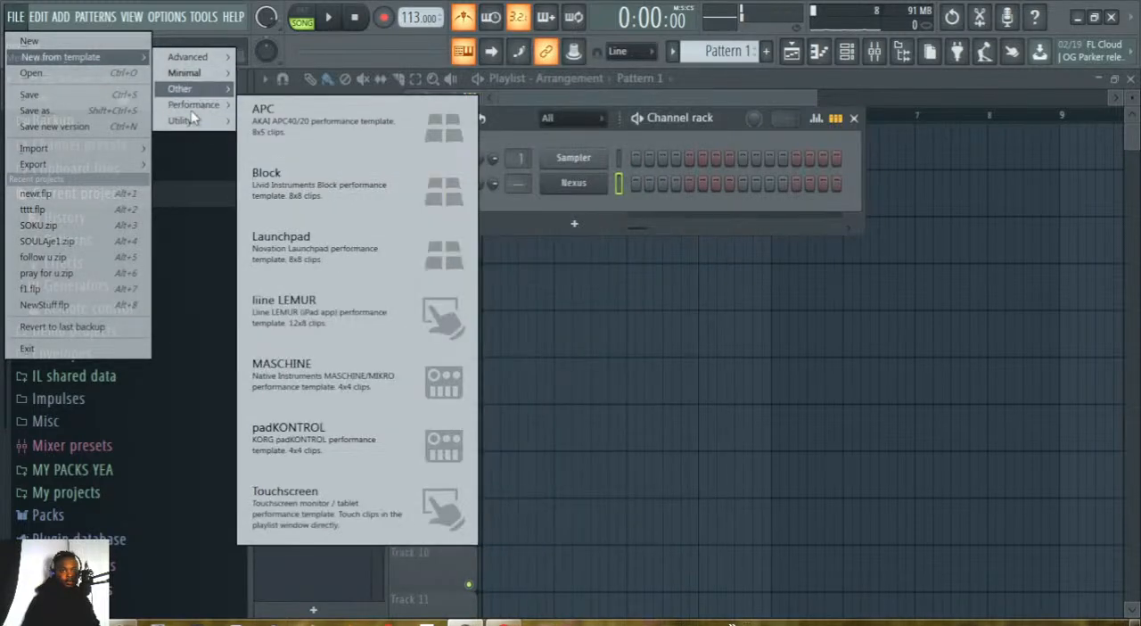
mouse_move(187, 74)
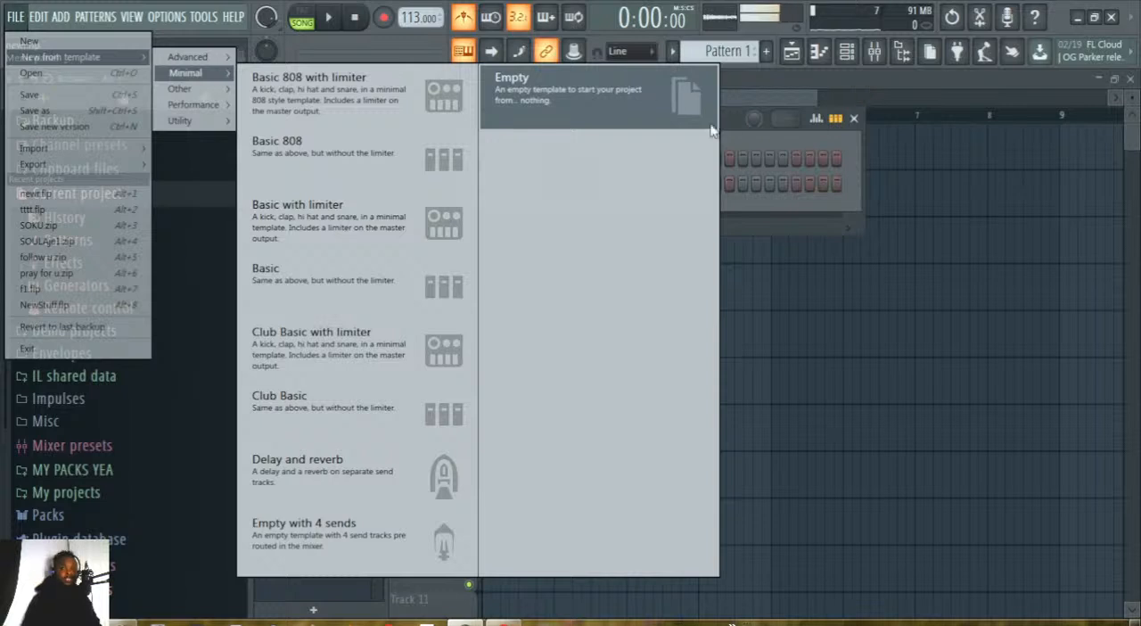
left_click(727, 121)
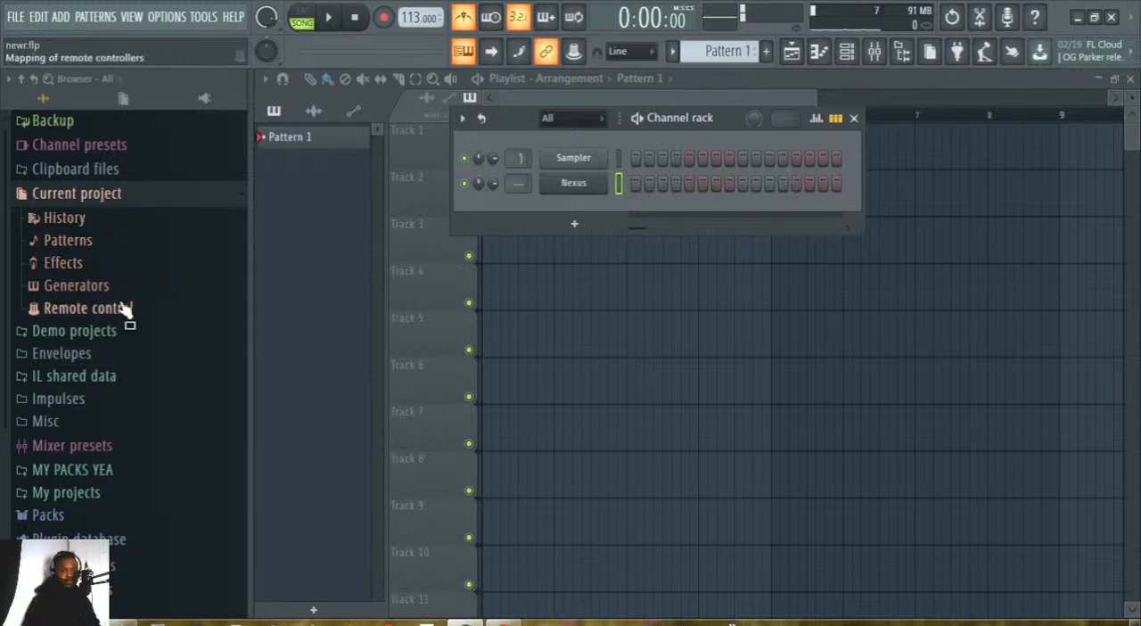
Open the Kicks folder inside the Drums section of the Packs in the sample browser.
left_click(42, 516)
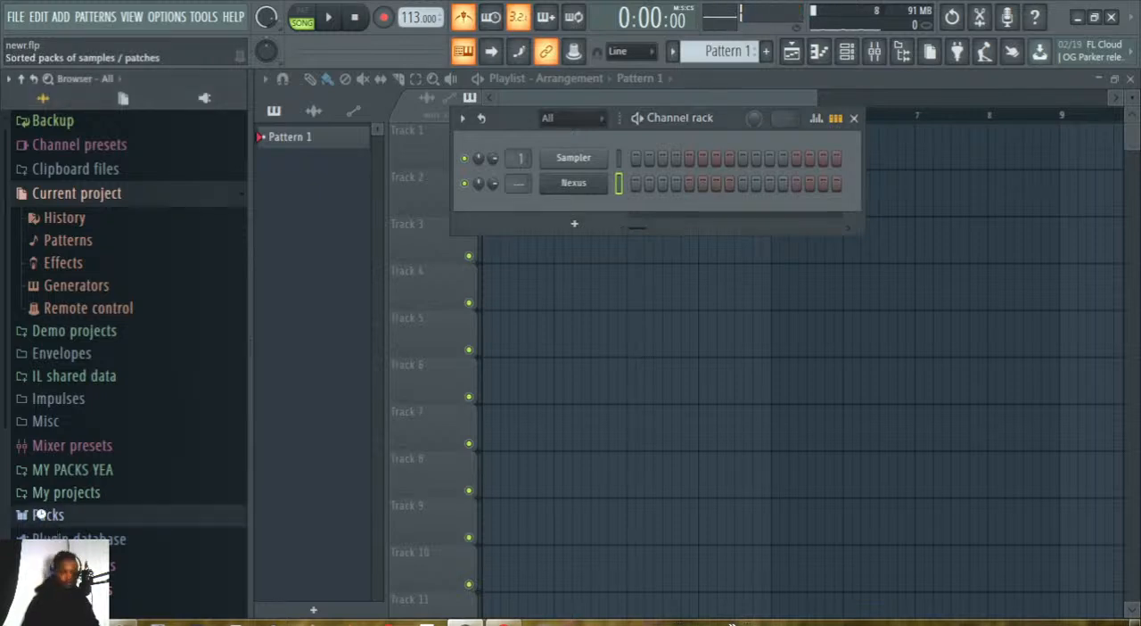
left_click(46, 401)
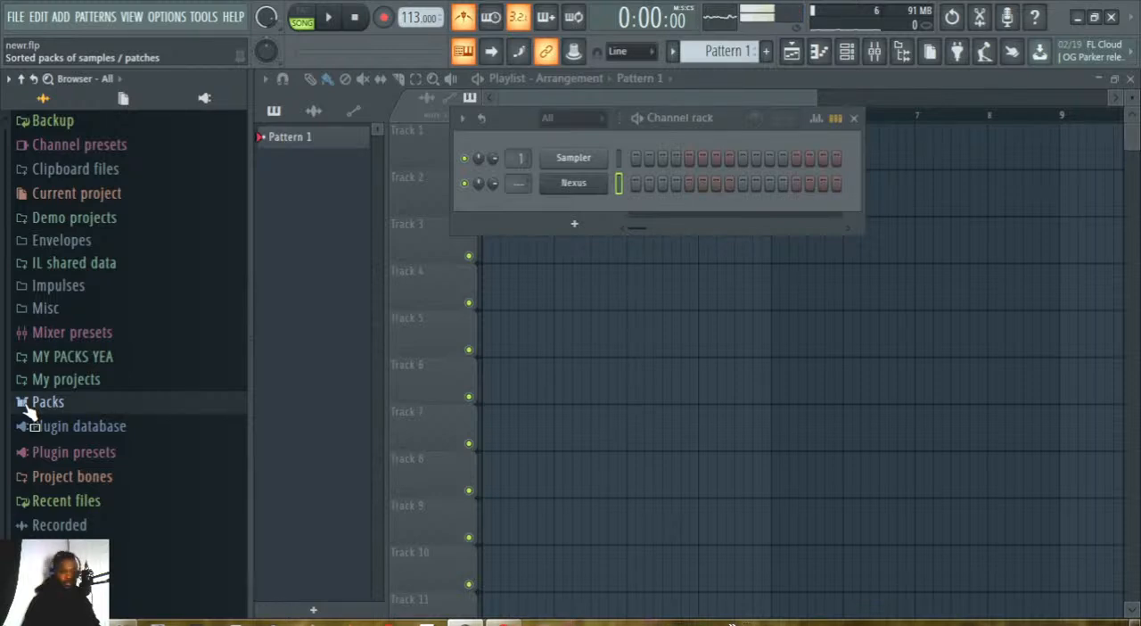
left_click(29, 405)
left_click(56, 430)
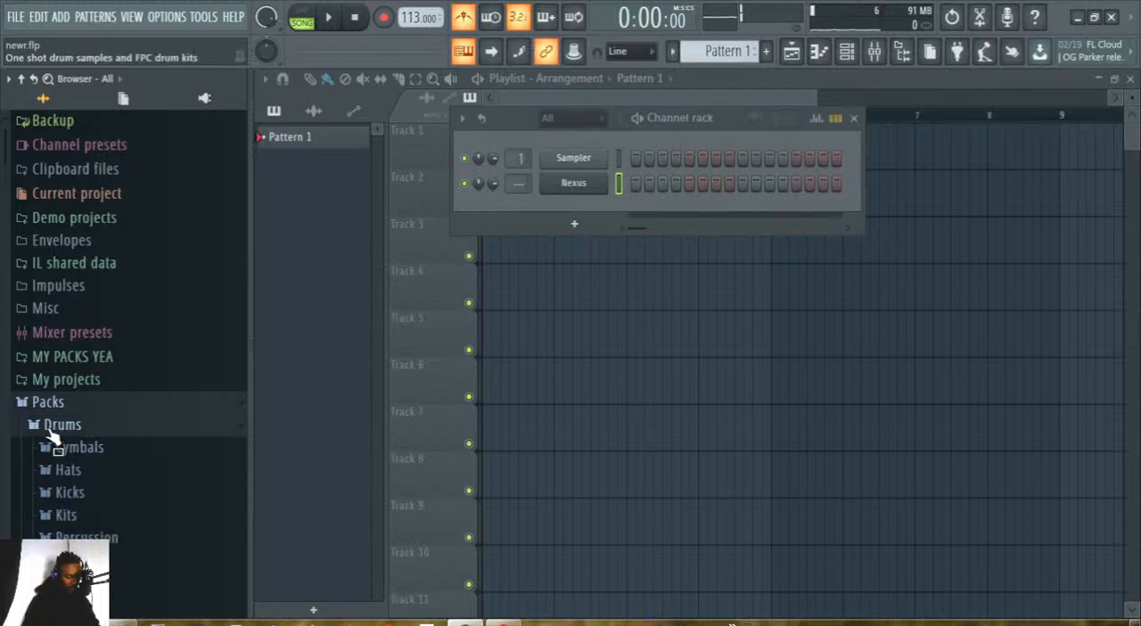
scroll(60, 450, "down", 3)
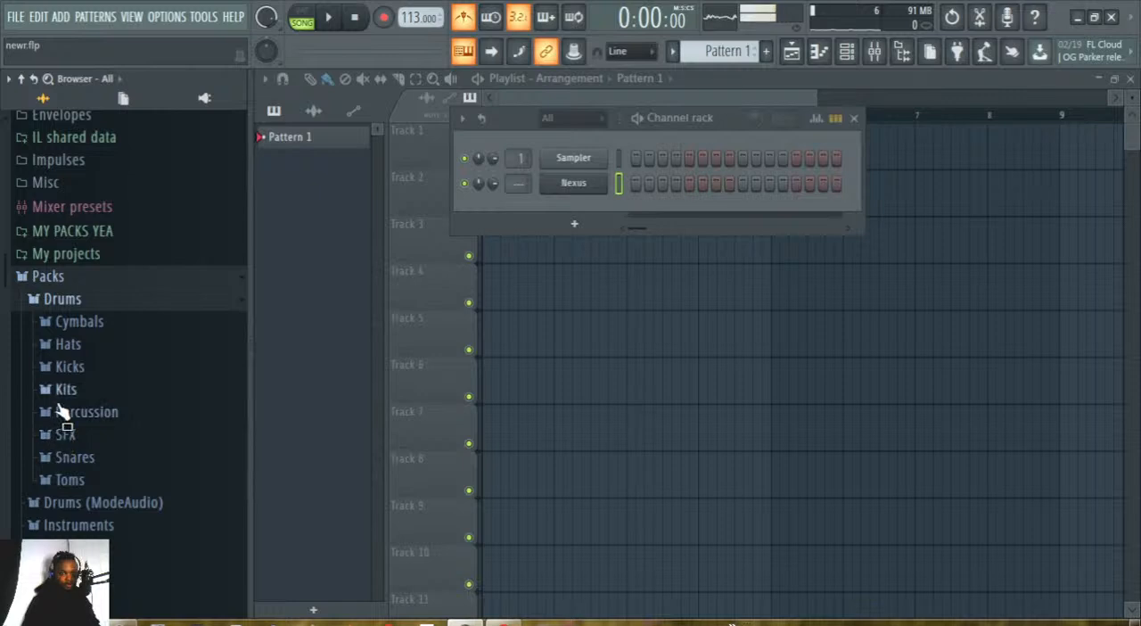
left_click(71, 368)
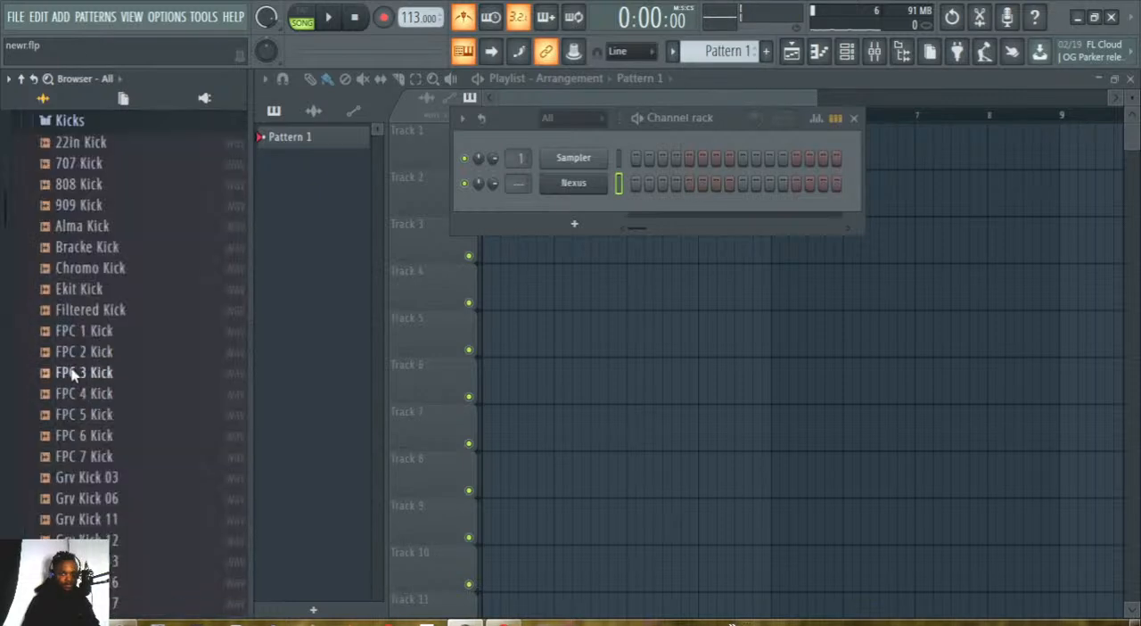
Audition the kick samples near the start of the Kicks folder, from 22in Kick through FPC 1 Kick.
left_click(70, 169)
left_click(80, 189)
left_click(82, 209)
left_click(83, 228)
left_click(86, 249)
left_click(86, 268)
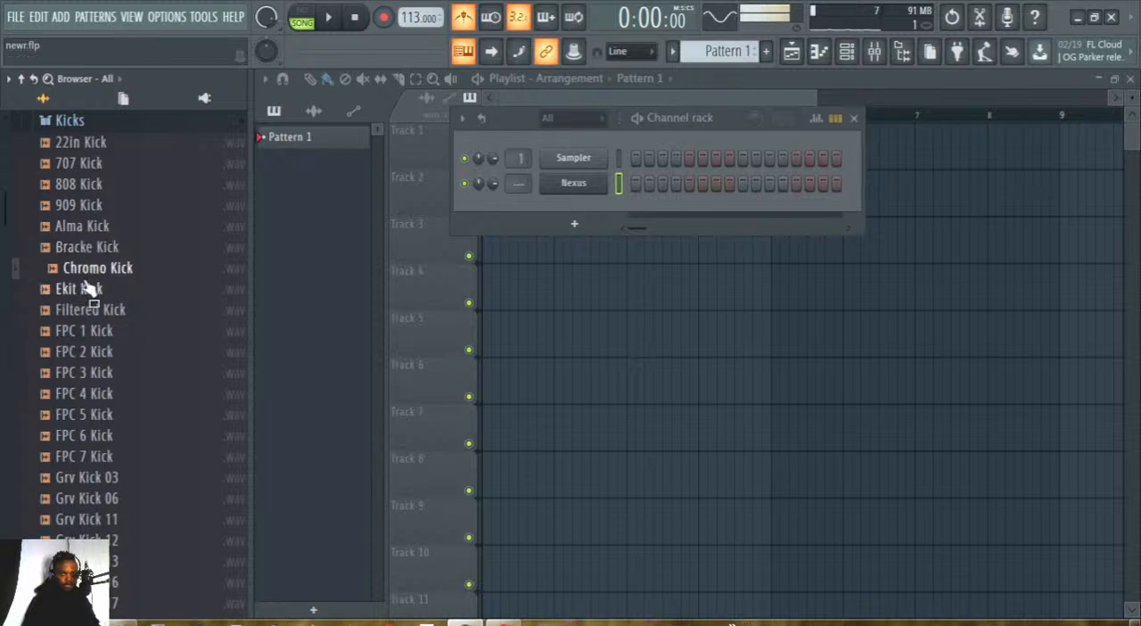
left_click(86, 331)
left_click(73, 145)
left_click(79, 165)
left_click(82, 182)
left_click(82, 166)
left_click(84, 184)
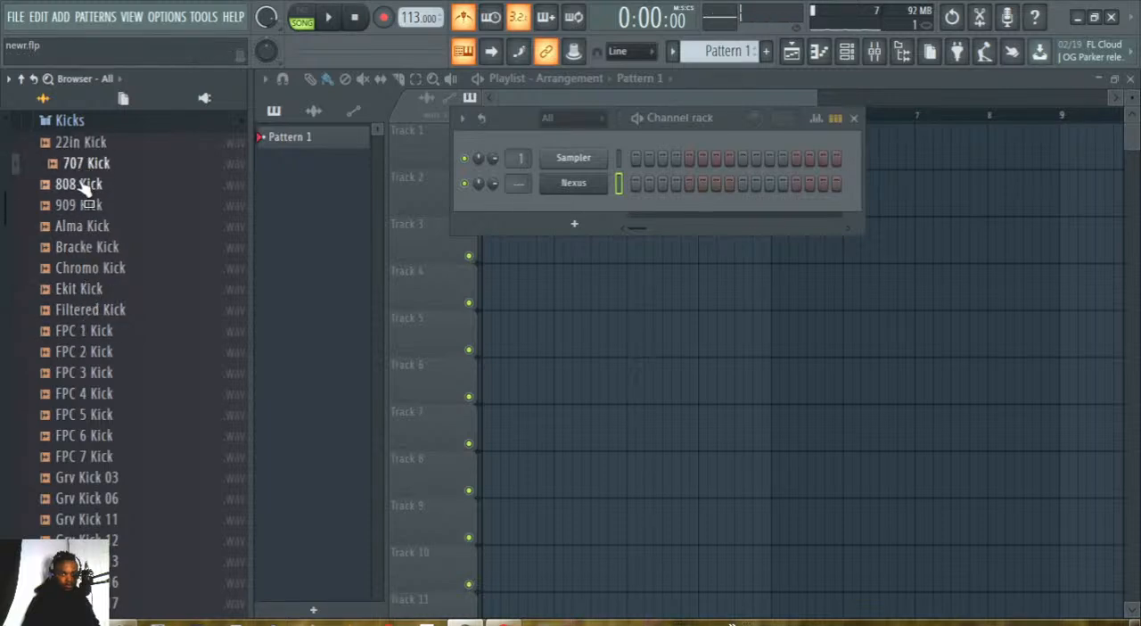
left_click(83, 204)
left_click(80, 225)
Audition kicks further down the folder, including Grv Kick 26, Grv Kick Acoustic 03, Linn Kick and Minimal Kick 01.
scroll(89, 473, "down", 4)
left_click(86, 455)
left_click(89, 498)
left_click(86, 539)
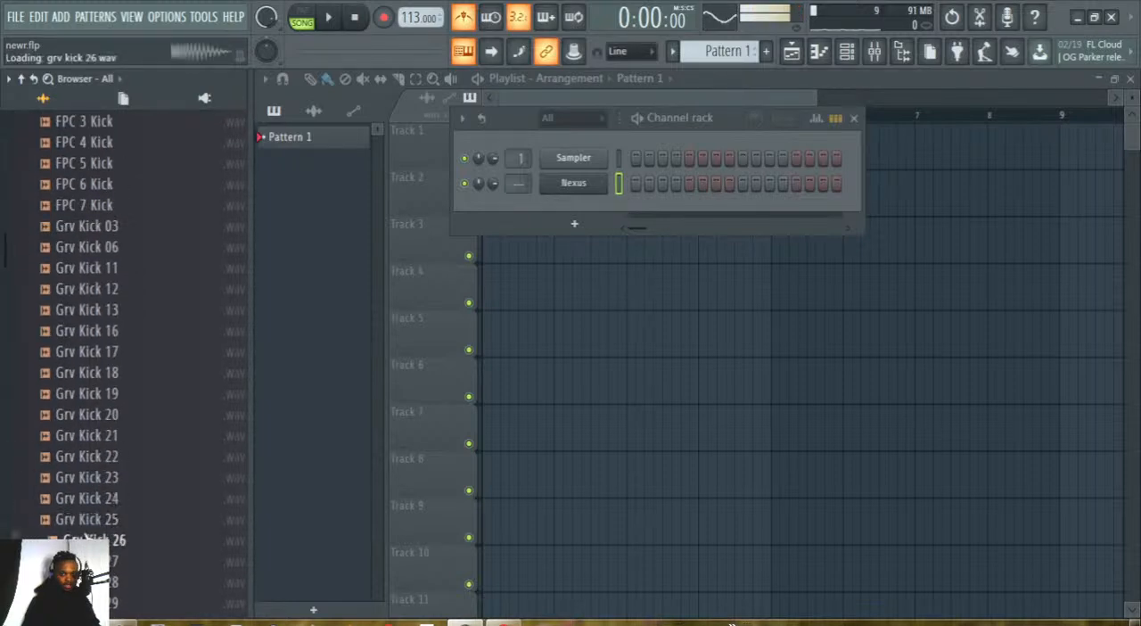
scroll(87, 535, "down", 2)
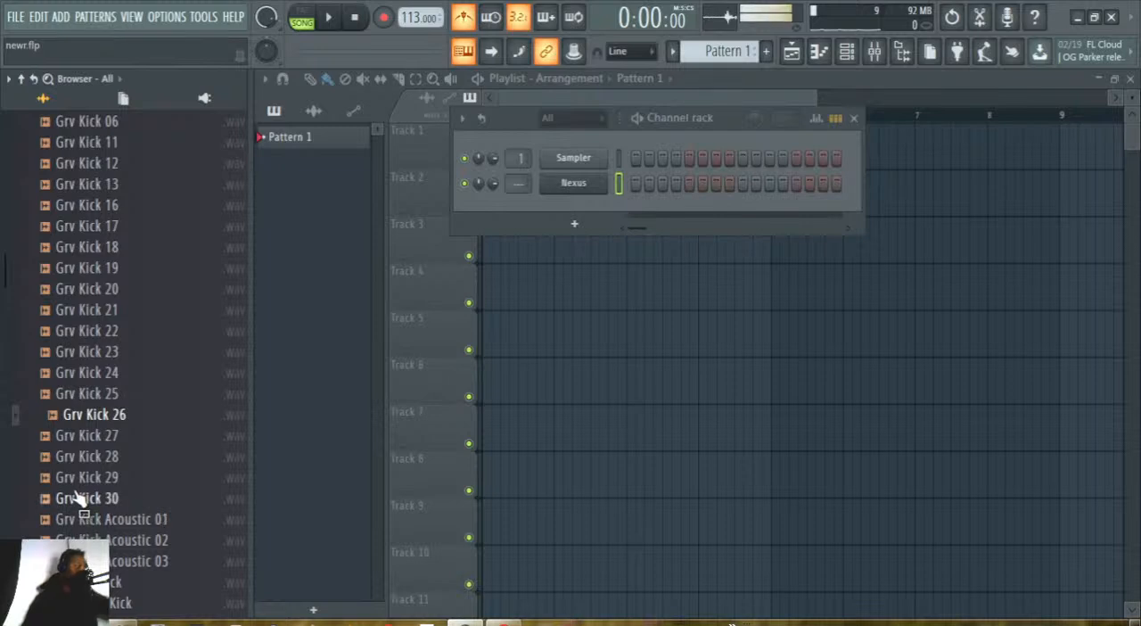
left_click(77, 497)
left_click(81, 539)
left_click(80, 561)
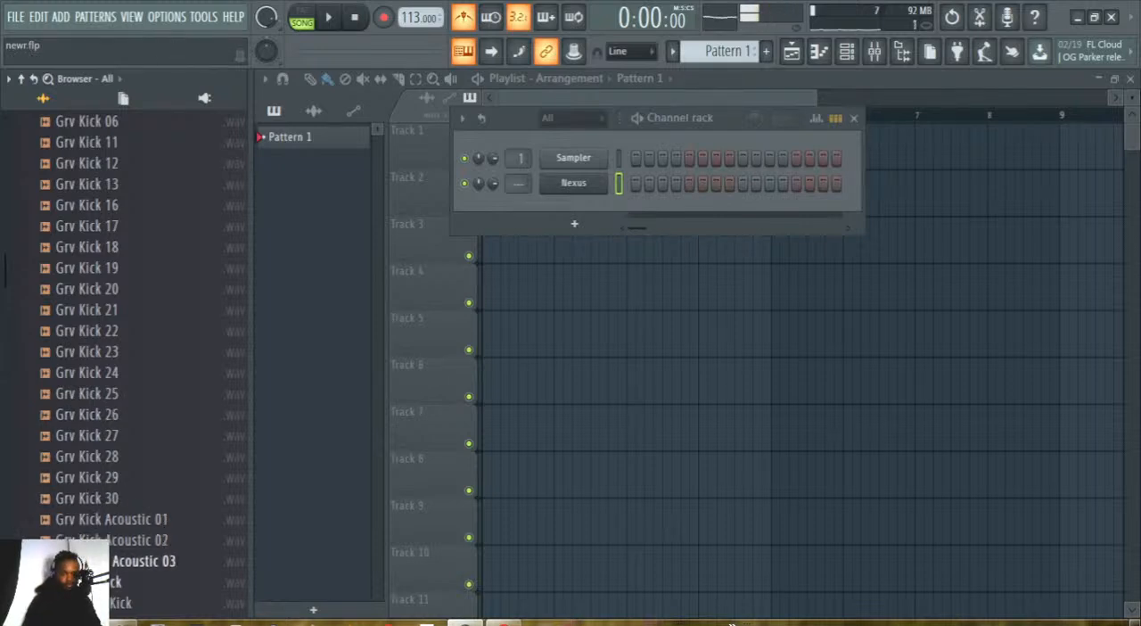
scroll(80, 339, "down", 4)
left_click(98, 354)
left_click(96, 394)
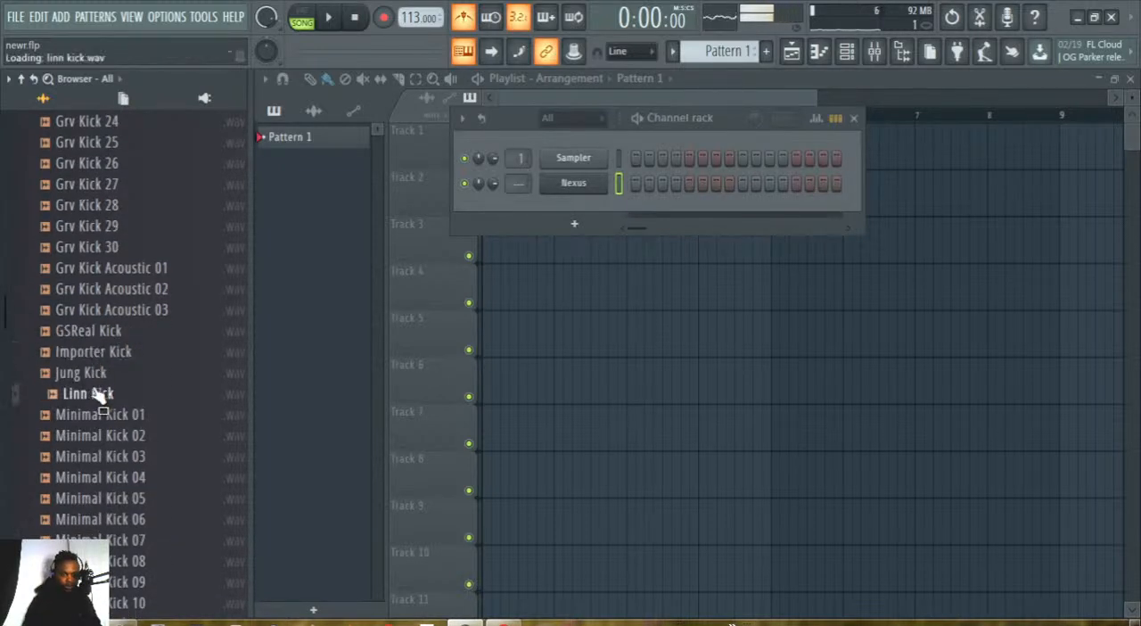
left_click(96, 374)
left_click(96, 416)
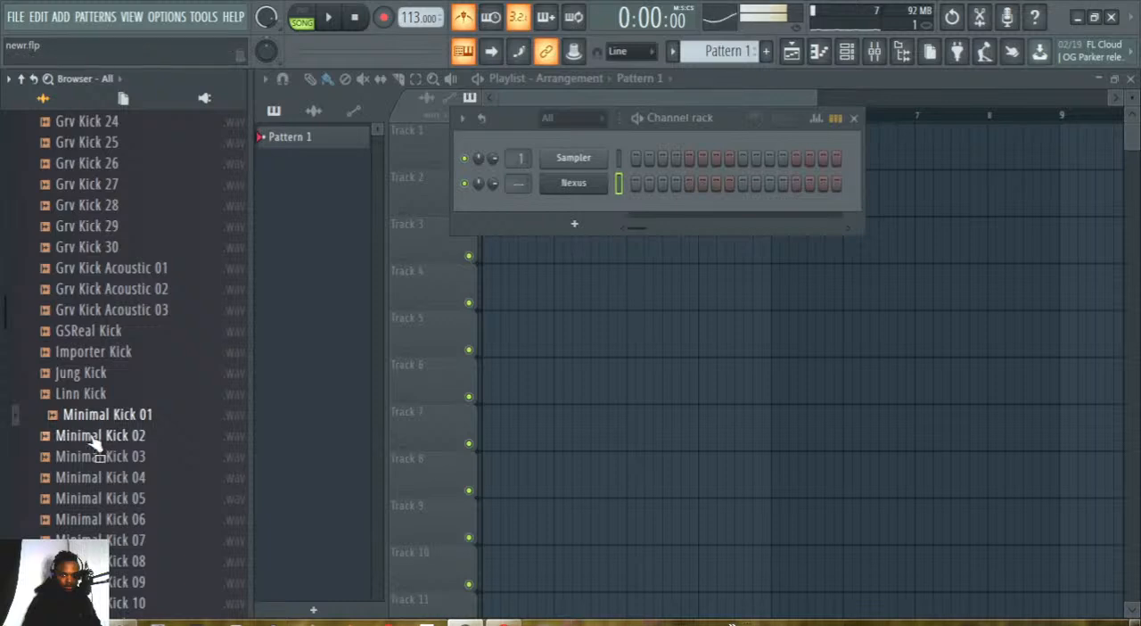
left_click(93, 436)
Return to the start of the Kicks folder and compare the samples again, from 22in Kick through FPC 4 Kick.
scroll(96, 357, "up", 10)
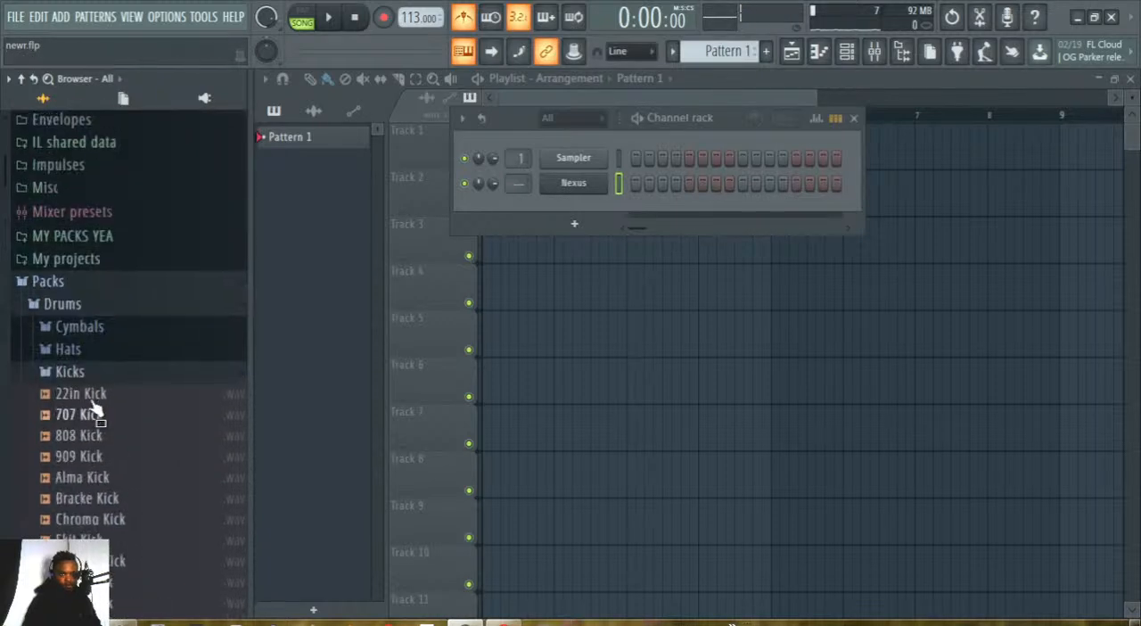
left_click(87, 394)
left_click(89, 415)
left_click(87, 435)
left_click(87, 458)
left_click(87, 477)
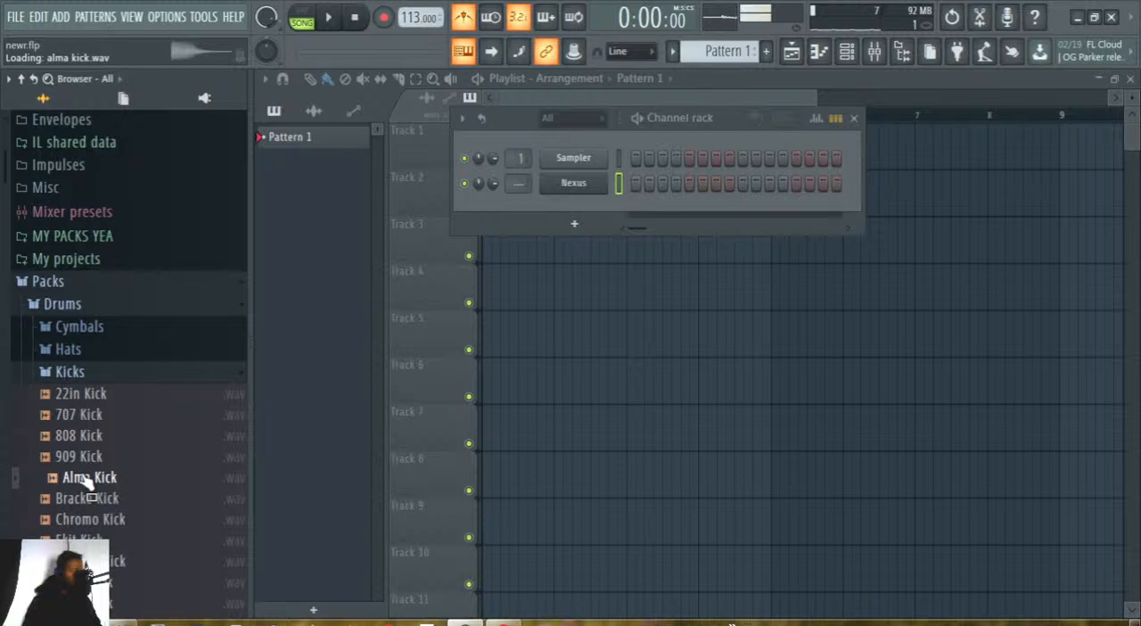
scroll(85, 478, "down", 5)
left_click(89, 267)
left_click(90, 289)
left_click(93, 330)
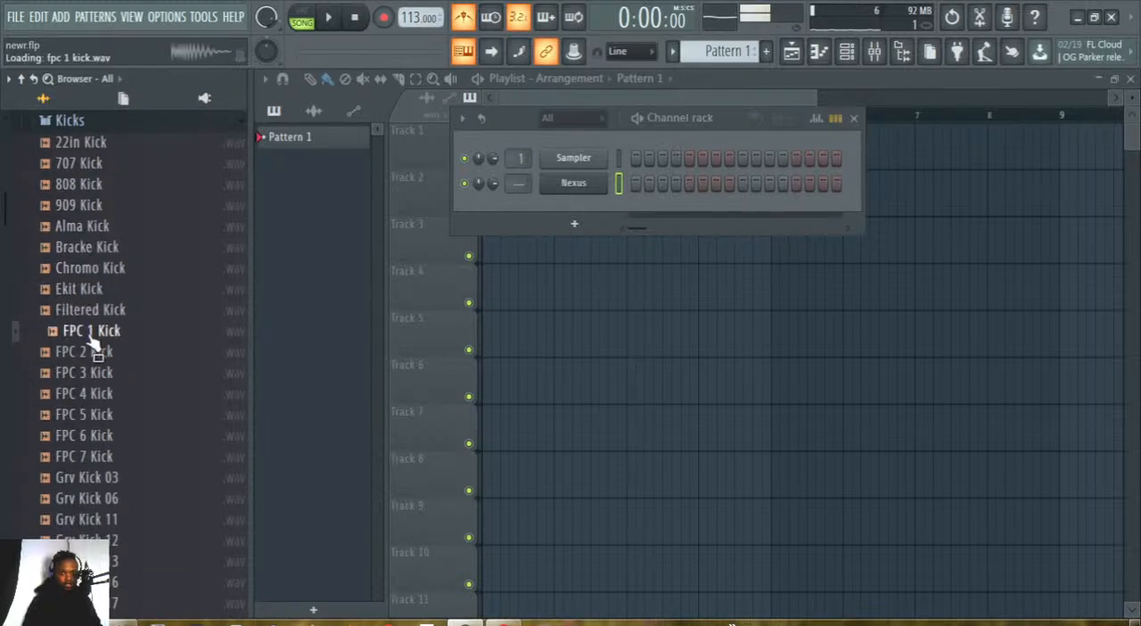
left_click(86, 355)
left_click(85, 392)
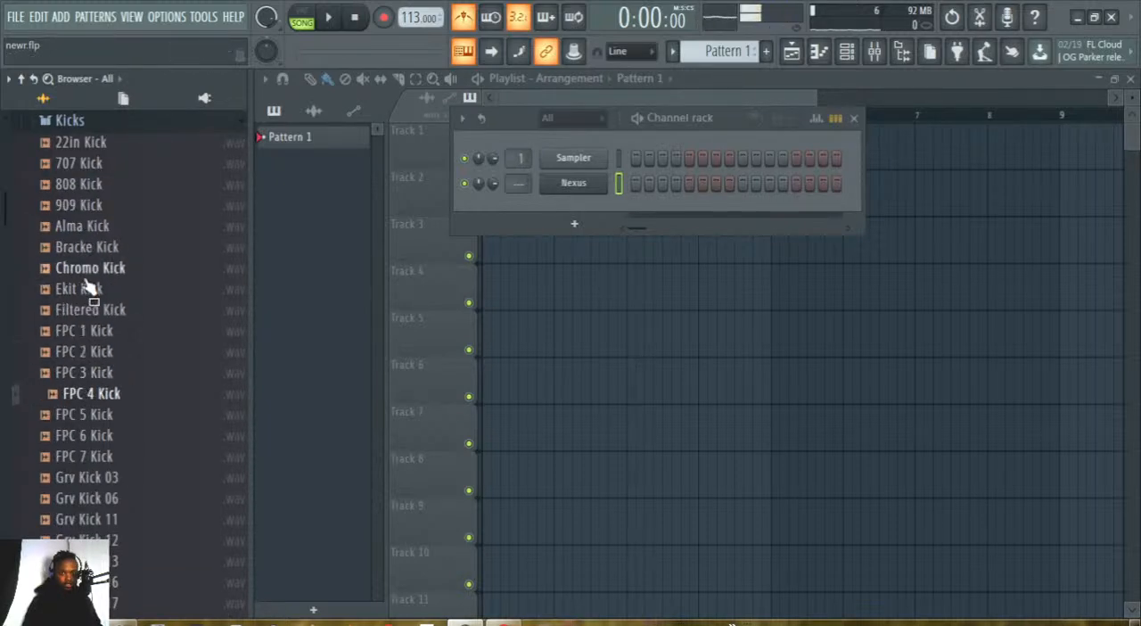
Preview the 707 Kick sample and load it onto the Sampler channel in the channel rack.
left_click(72, 163)
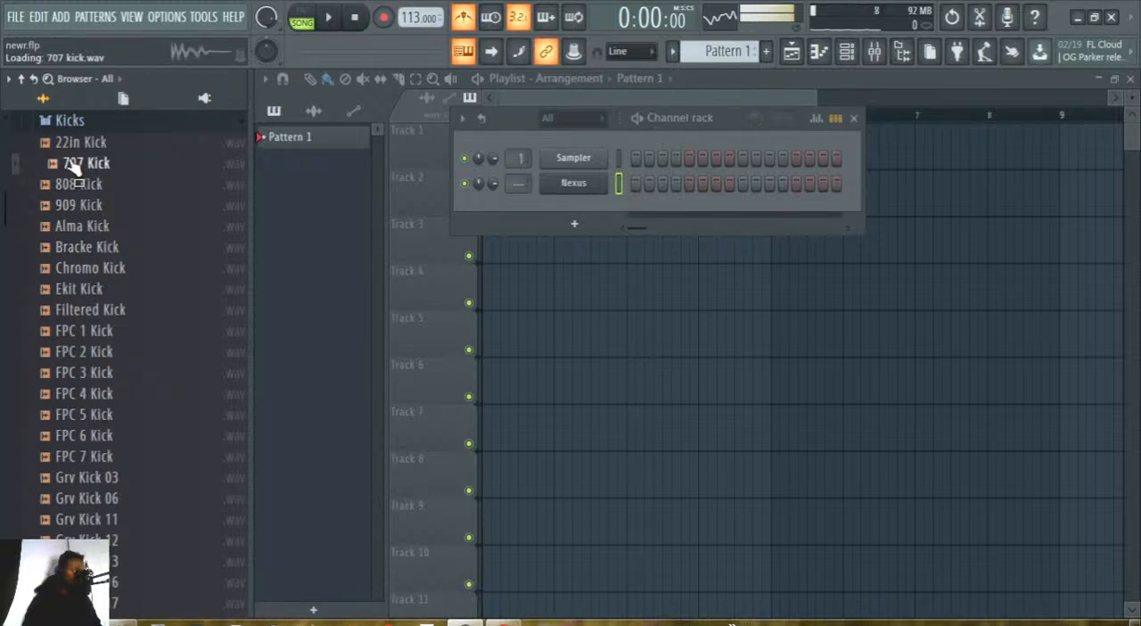
left_click_drag(75, 170, 574, 158)
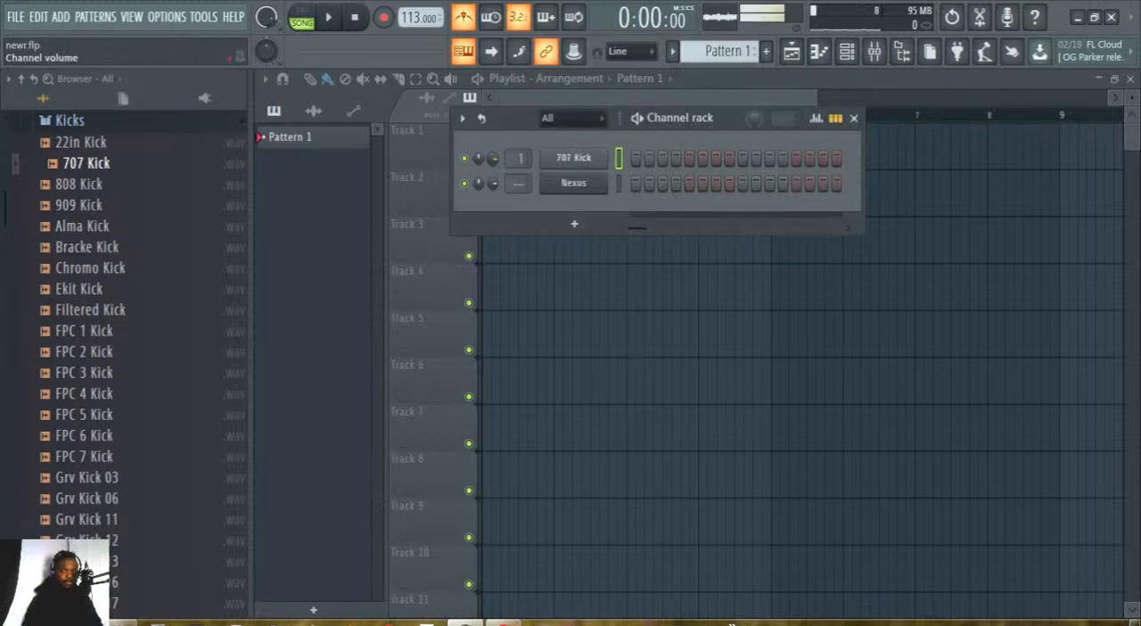
Place 707 Kick hits on steps 1, 5, 9 and 13 during playback and switch to pattern mode.
left_click(328, 17)
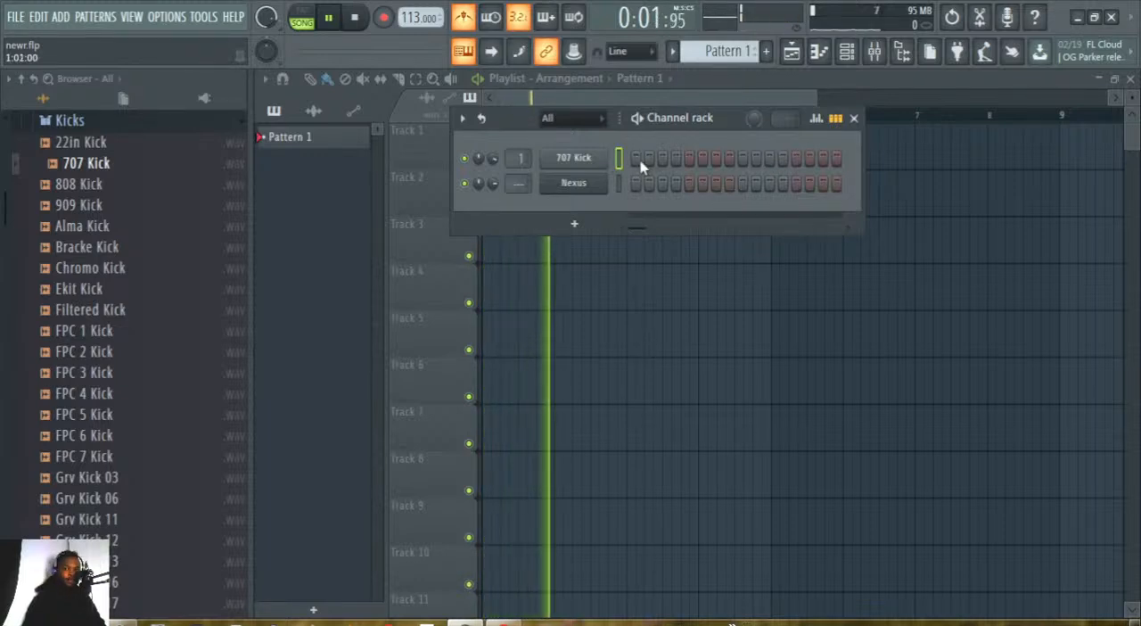
left_click_drag(722, 127, 724, 138)
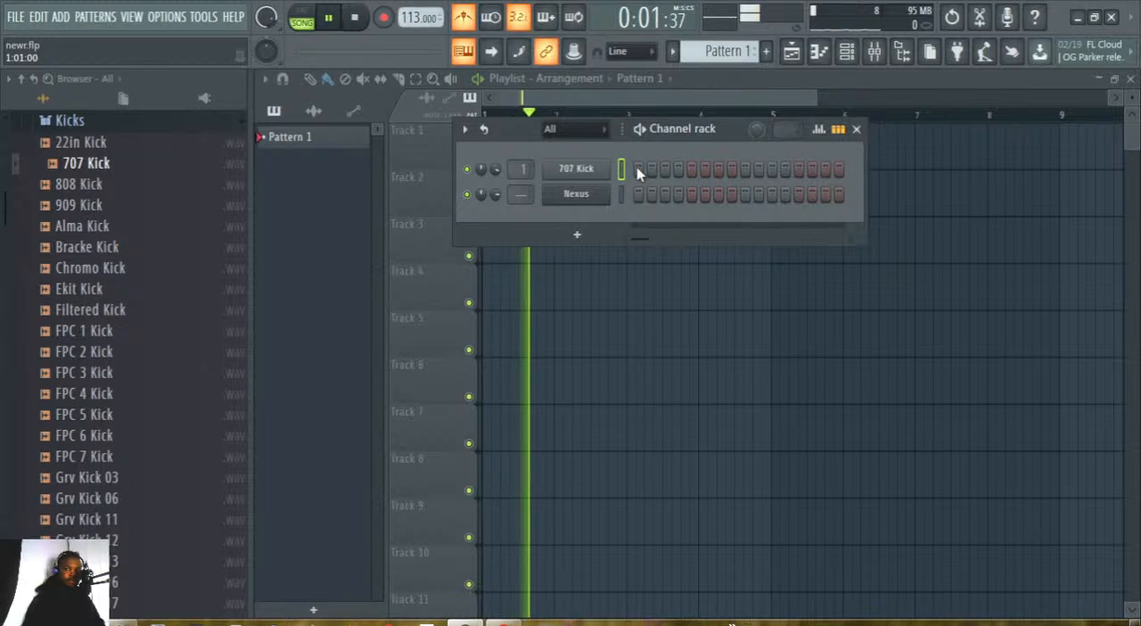
left_click(691, 171)
left_click(742, 168)
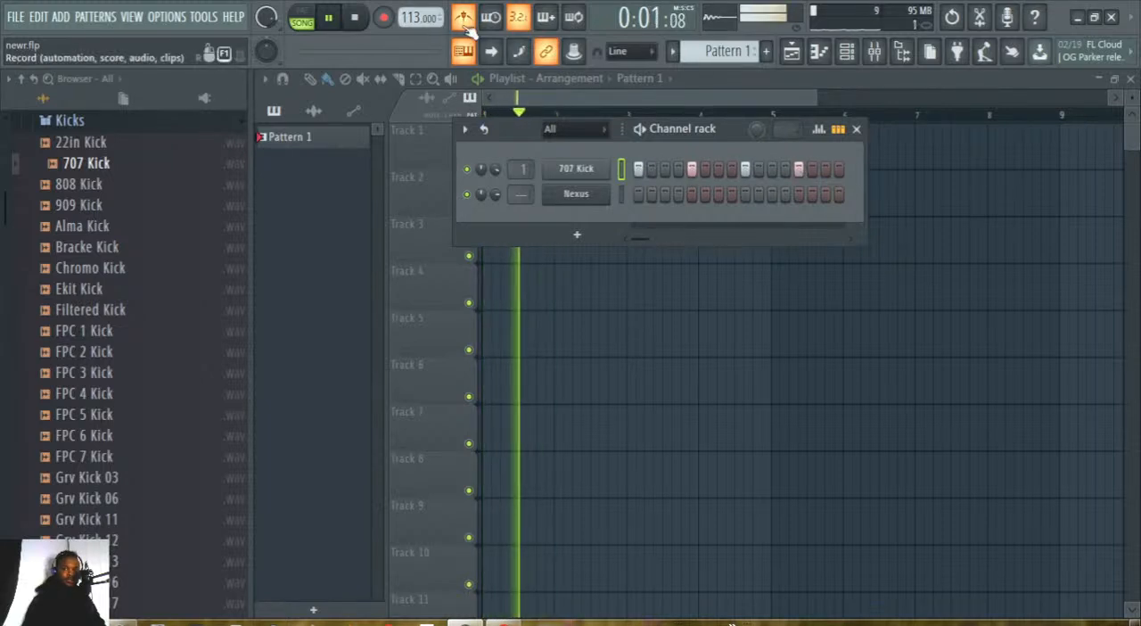
left_click(306, 18)
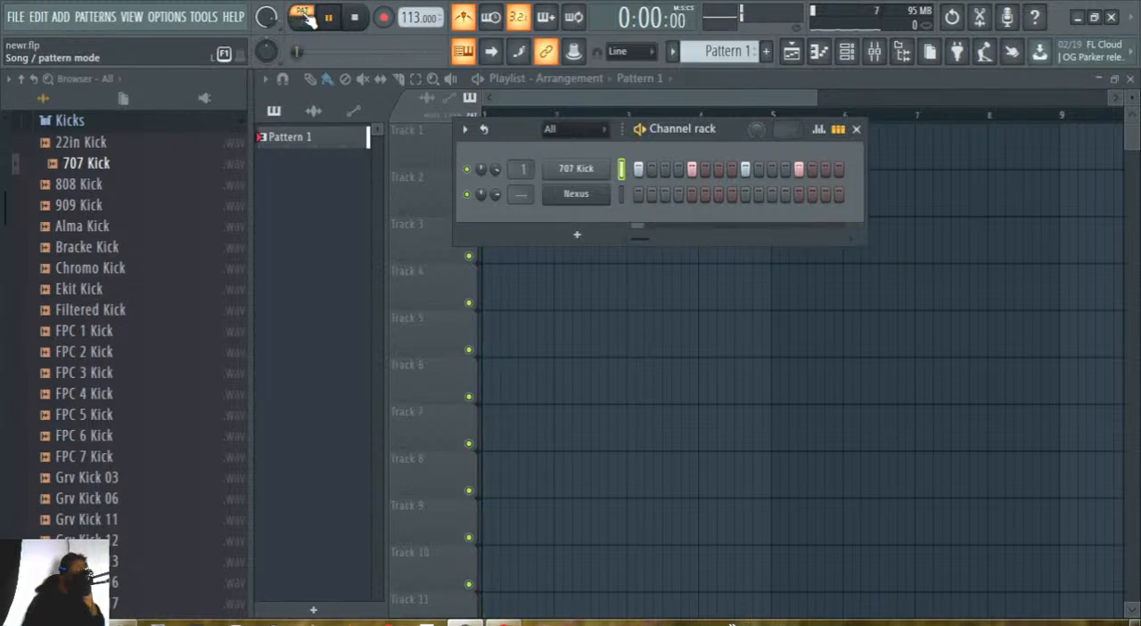
Raise the 707 Kick channel's volume and turn off the metronome.
left_click_drag(497, 170, 496, 154)
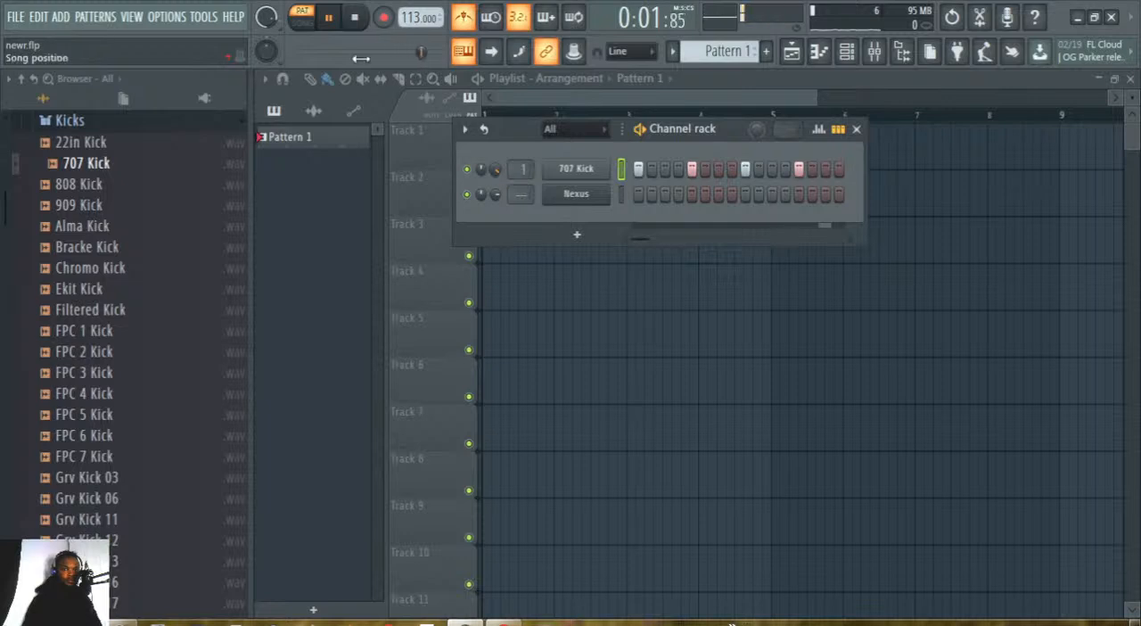
left_click(463, 20)
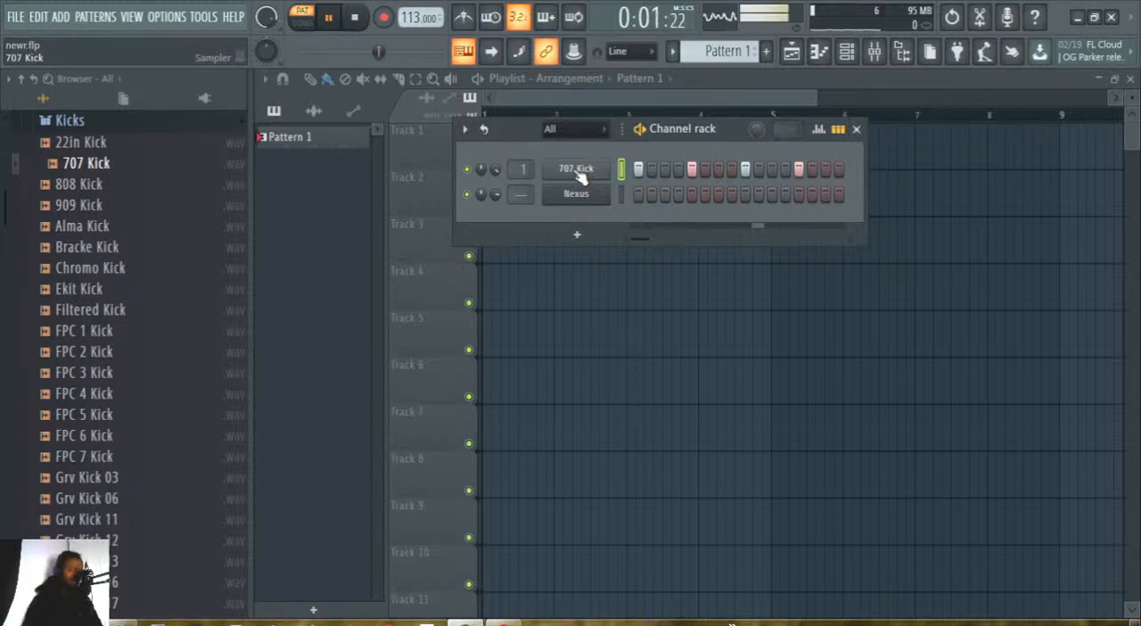
Add the 808 CH sample from the Hats folder as a channel above 707 Kick and place a hit on step 1.
left_click(70, 125)
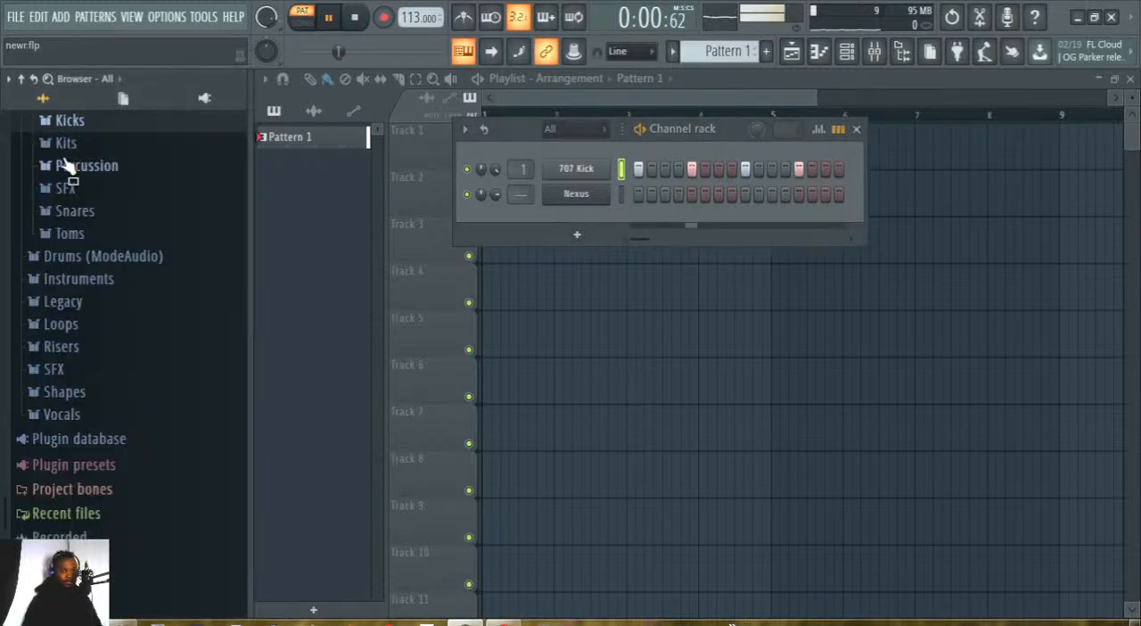
scroll(80, 218, "up", 3)
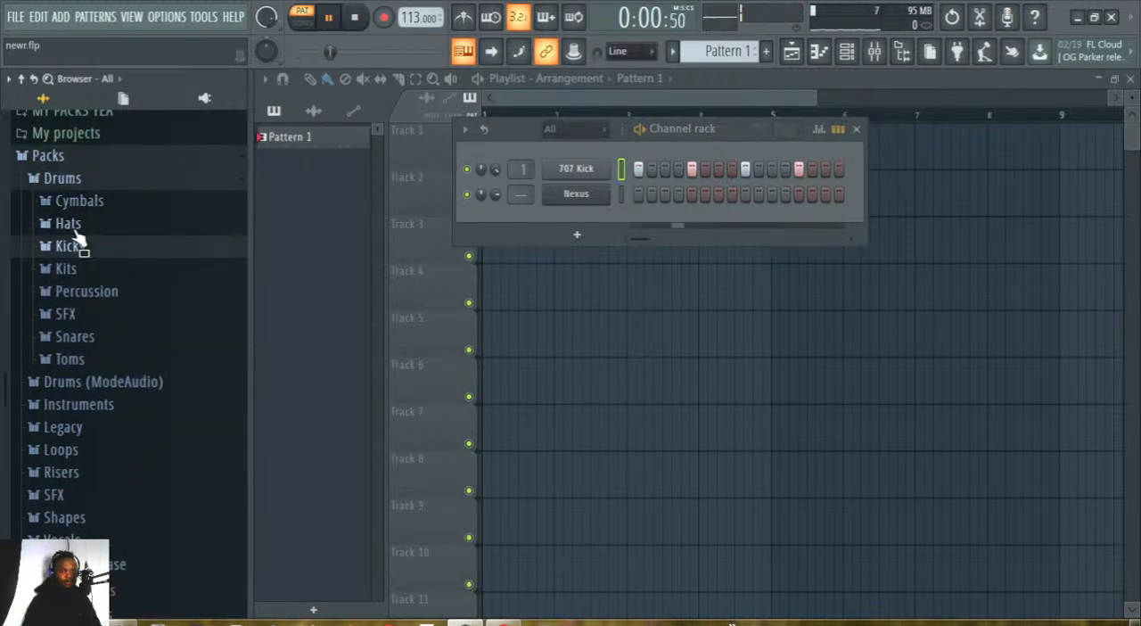
left_click(68, 225)
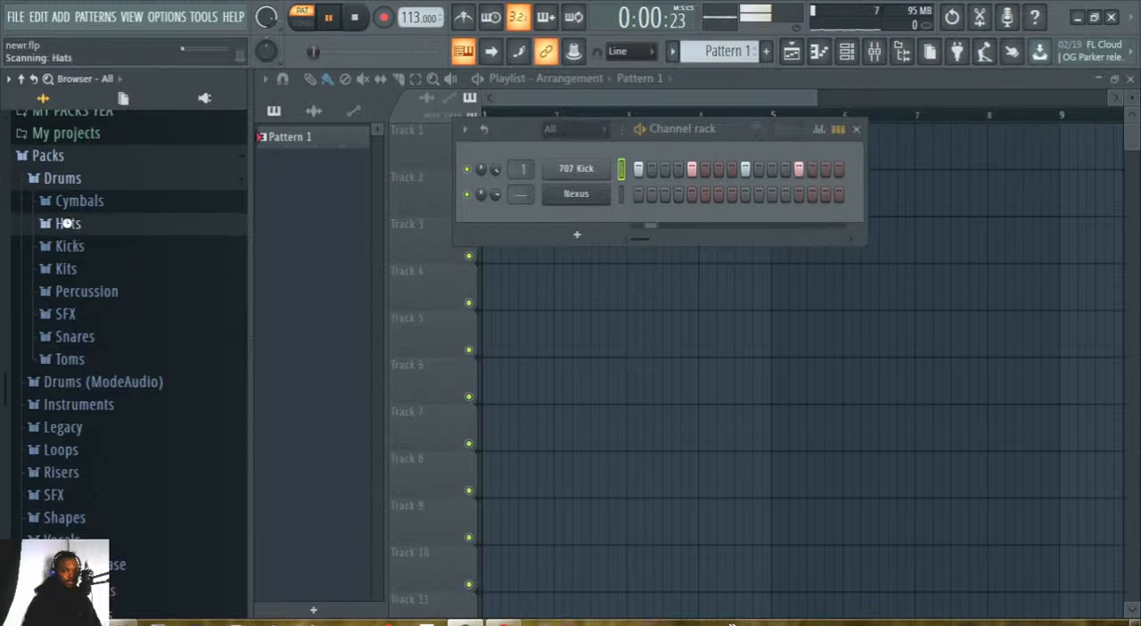
left_click(71, 187)
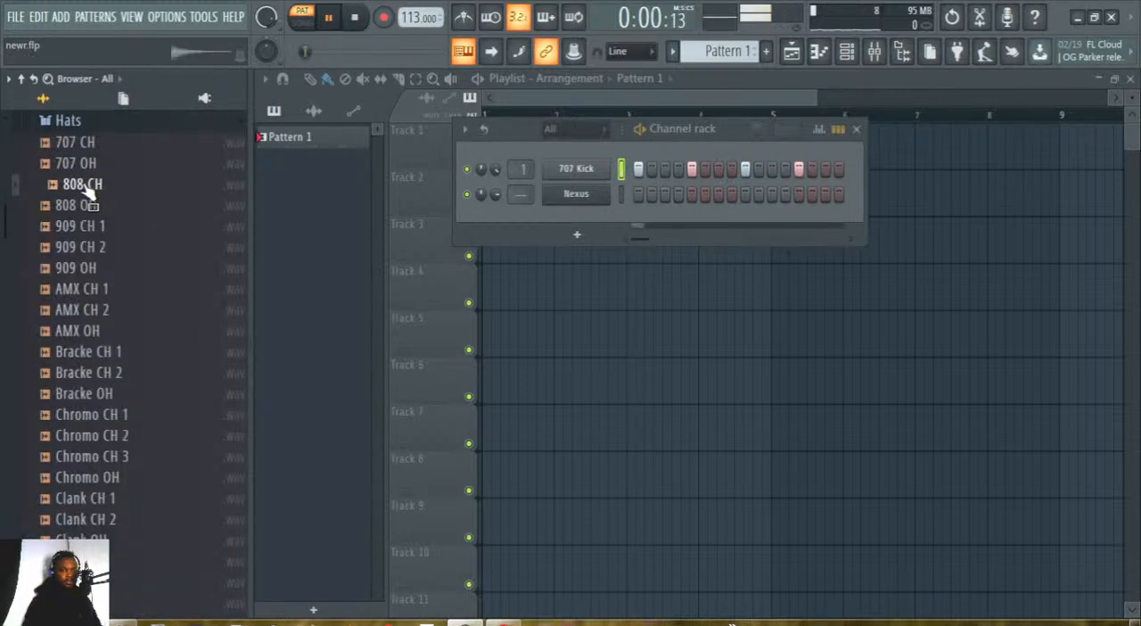
left_click_drag(87, 191, 555, 152)
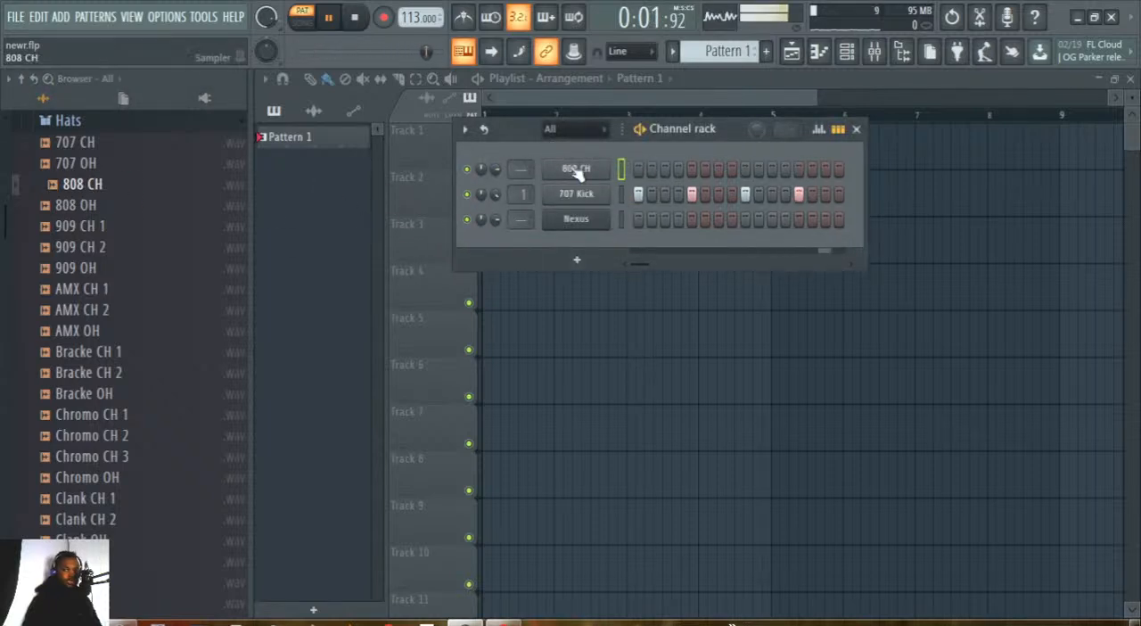
left_click(638, 170)
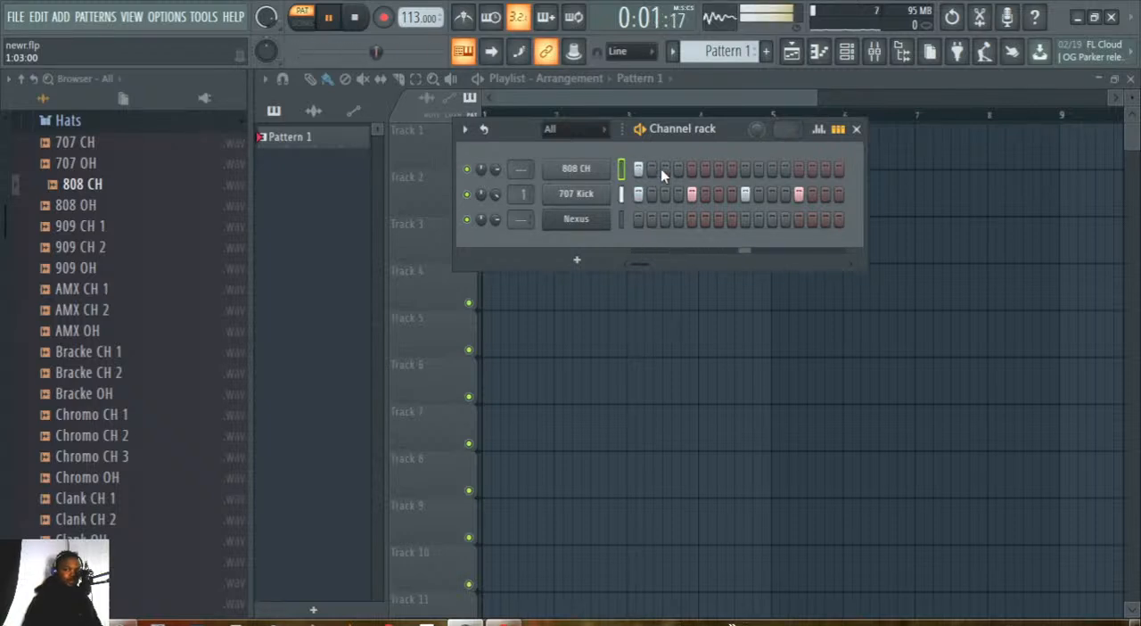
Try 808 CH hits on every odd step from 3 to 15.
left_click(664, 170)
left_click(691, 169)
left_click(718, 169)
left_click(745, 169)
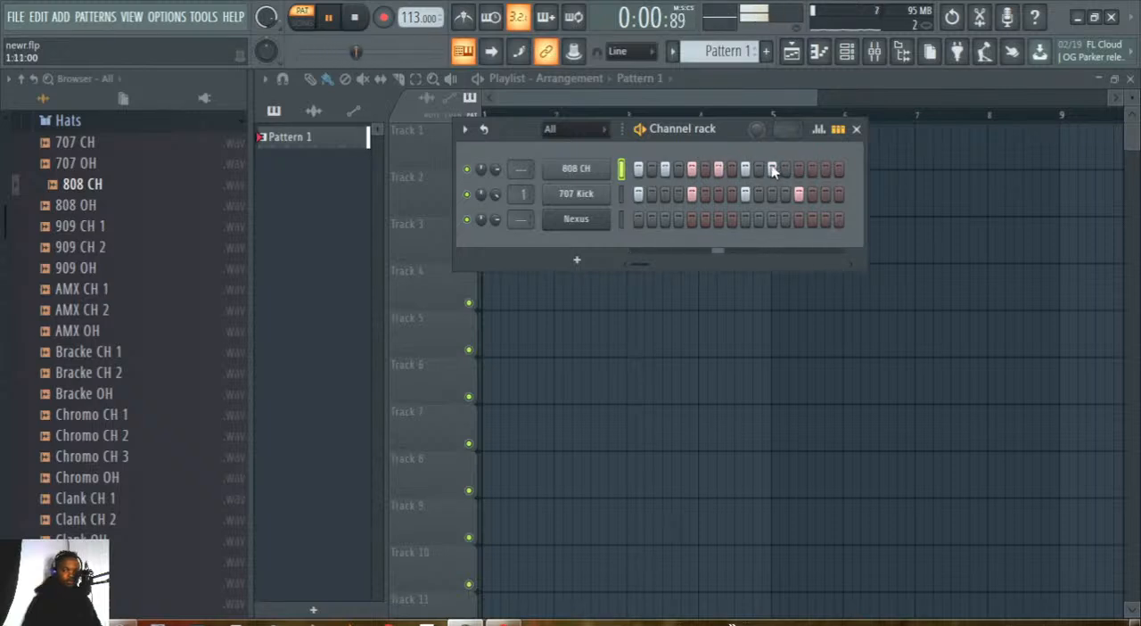
left_click(799, 169)
left_click(825, 170)
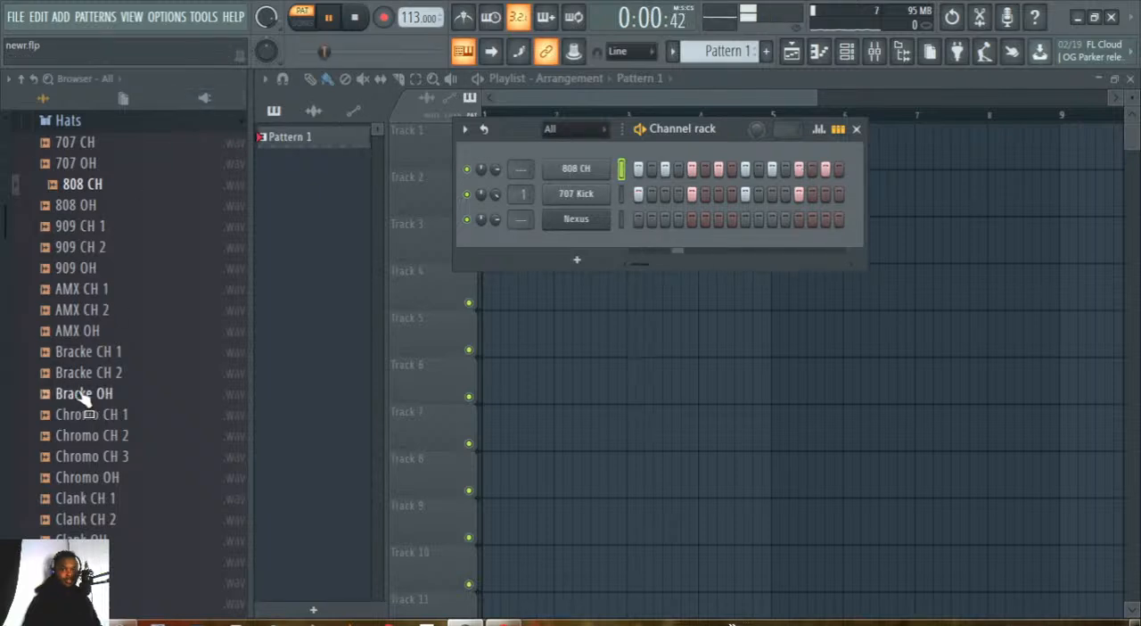
Clear all 808 CH hits except the one on step 1.
right_click(665, 169)
right_click(690, 170)
right_click(718, 169)
right_click(745, 169)
right_click(772, 170)
right_click(798, 170)
right_click(825, 170)
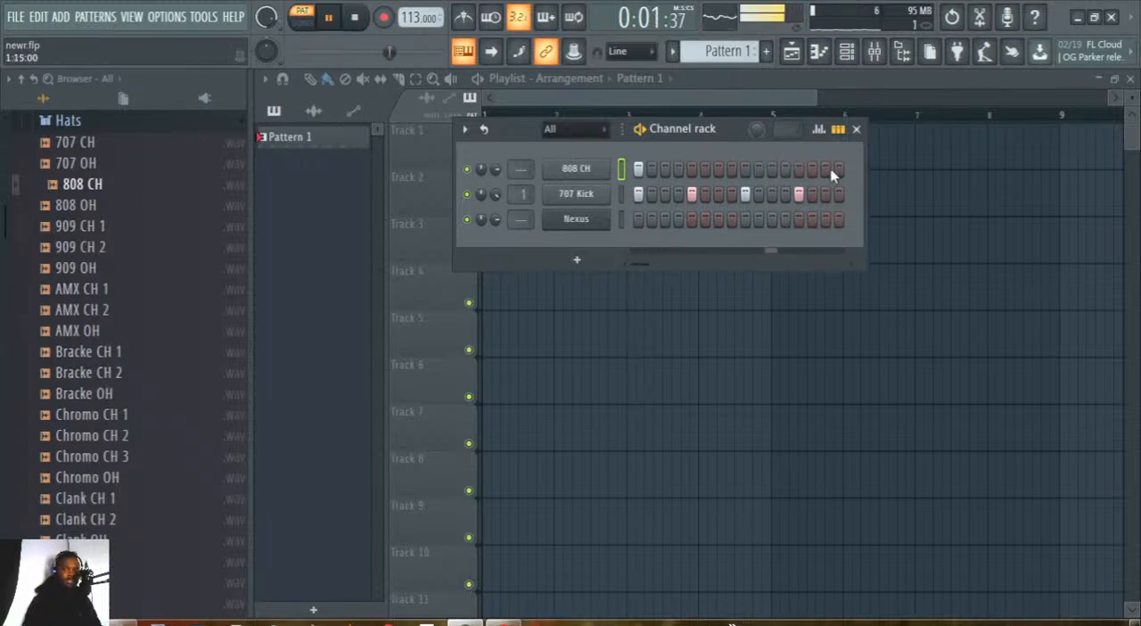
Place 808 CH hits on steps 3, 4, 5, 7, 8, 9, 11, 12, 13, 15 and 16.
left_click(664, 168)
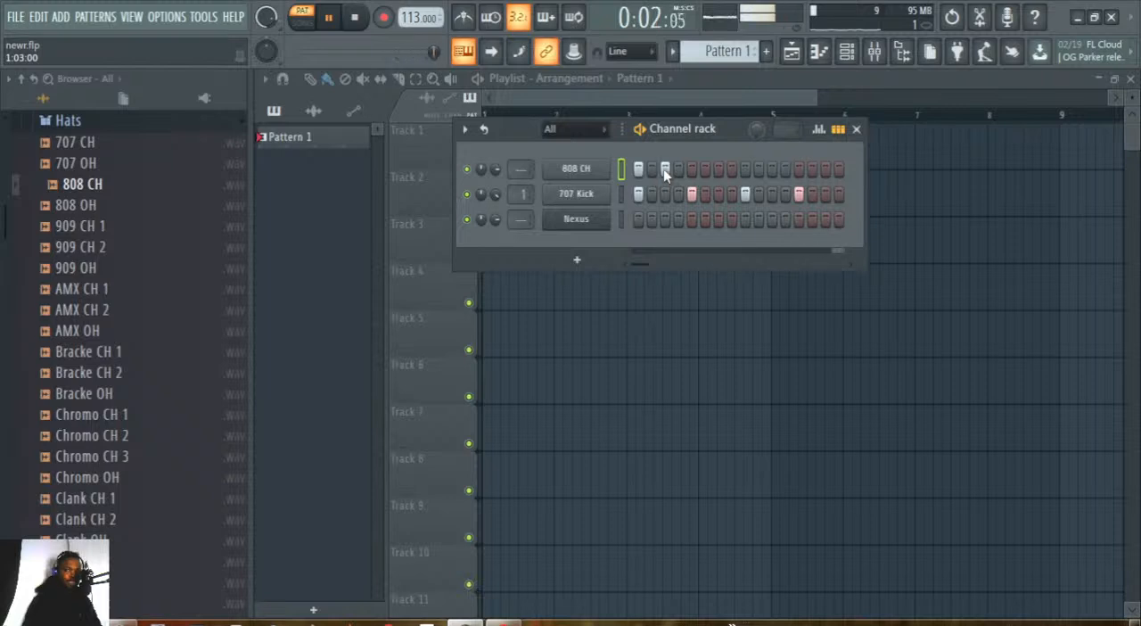
left_click(678, 169)
left_click(691, 168)
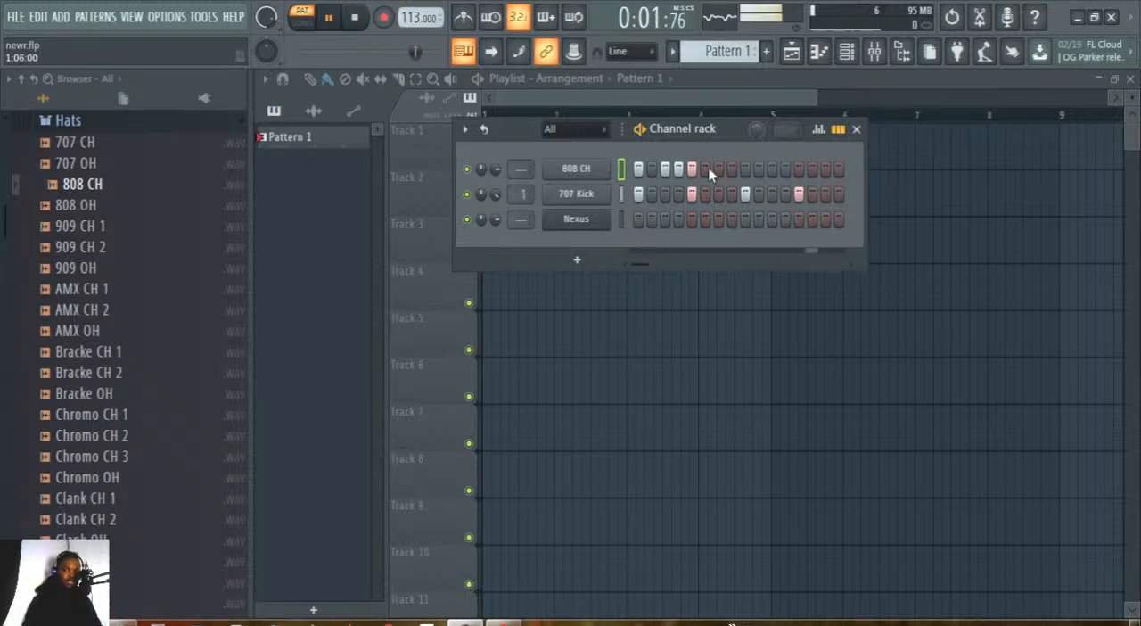
left_click(718, 169)
left_click(732, 169)
left_click(745, 169)
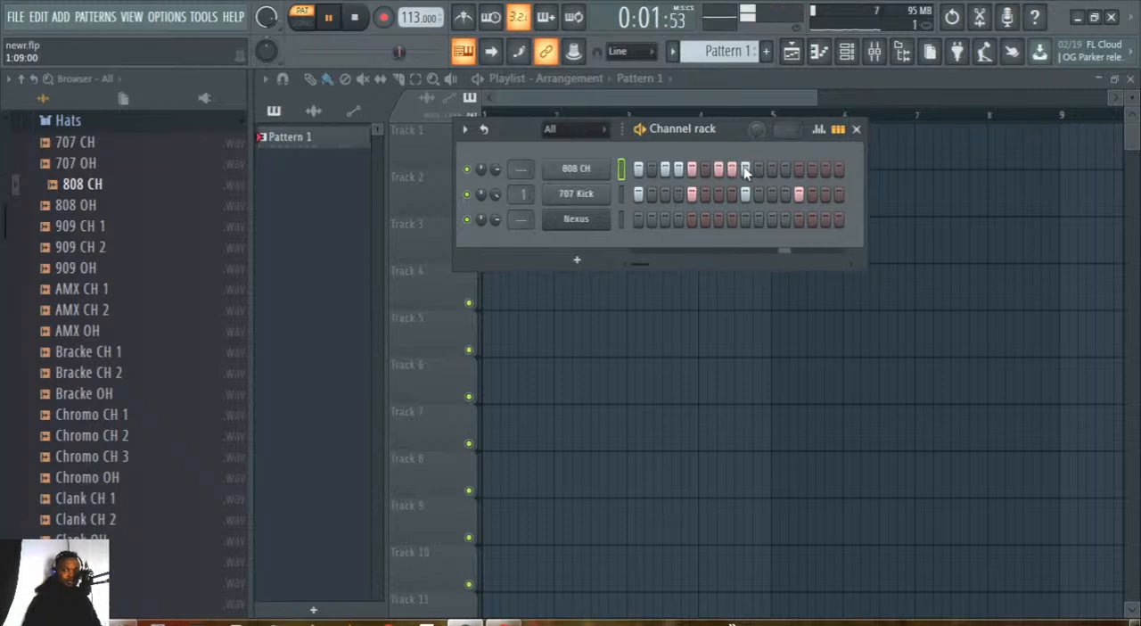
left_click(772, 169)
left_click(785, 168)
left_click(799, 168)
left_click(825, 168)
left_click(839, 170)
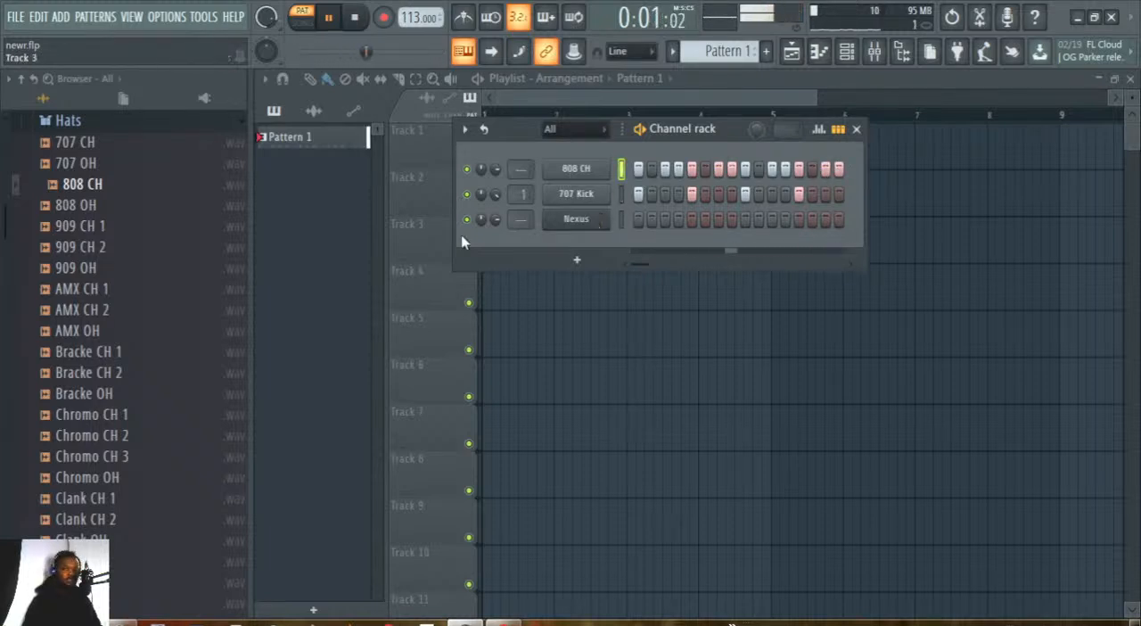
Preview 909 Clap in the Percussion folder and add it as a new channel above 808 CH.
left_click(68, 121)
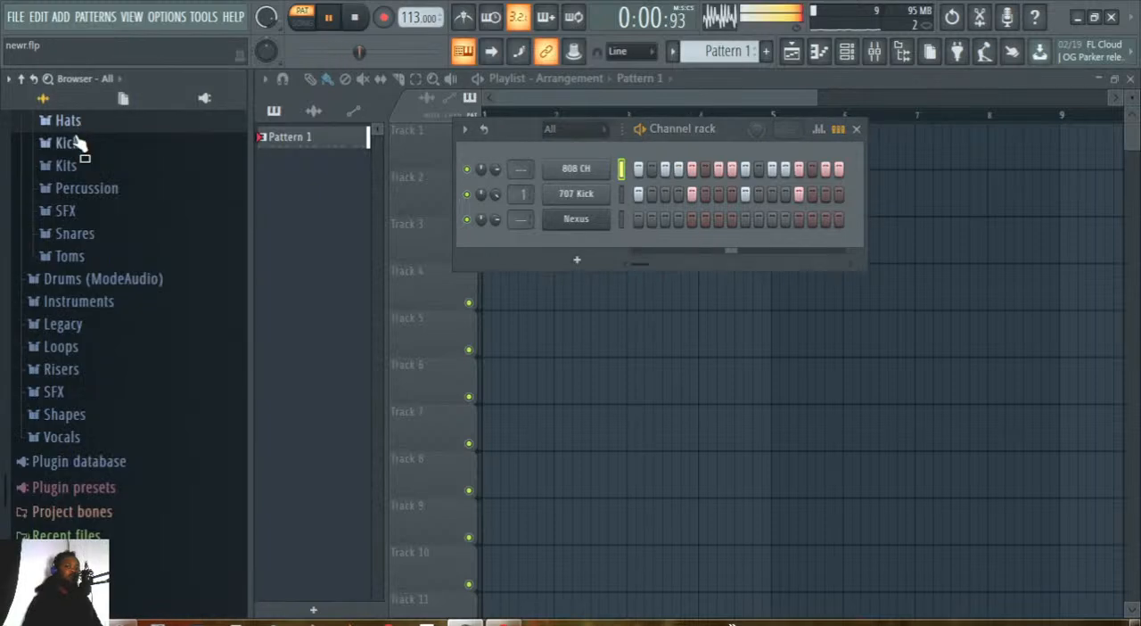
scroll(80, 238, "up", 3)
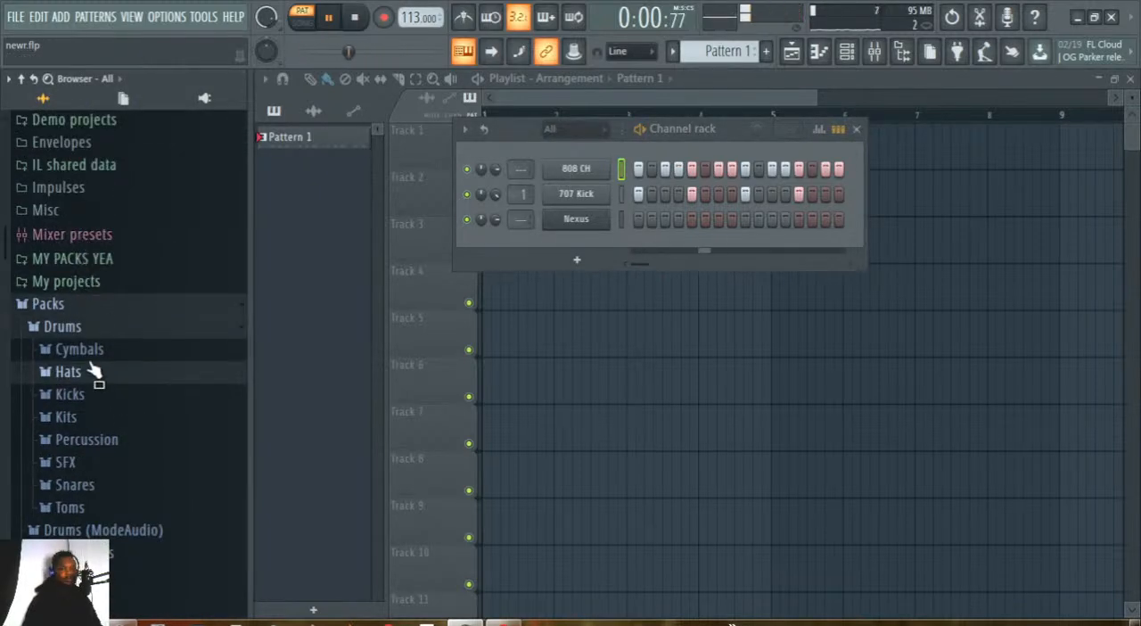
scroll(97, 369, "down", 1)
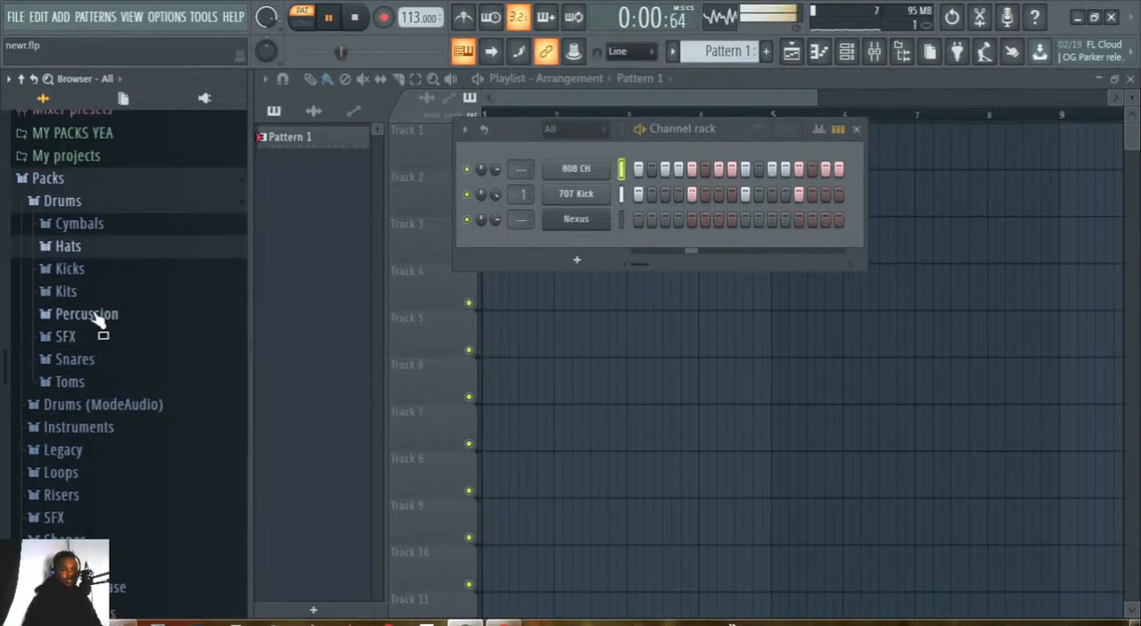
left_click(94, 316)
left_click_drag(92, 249, 94, 260)
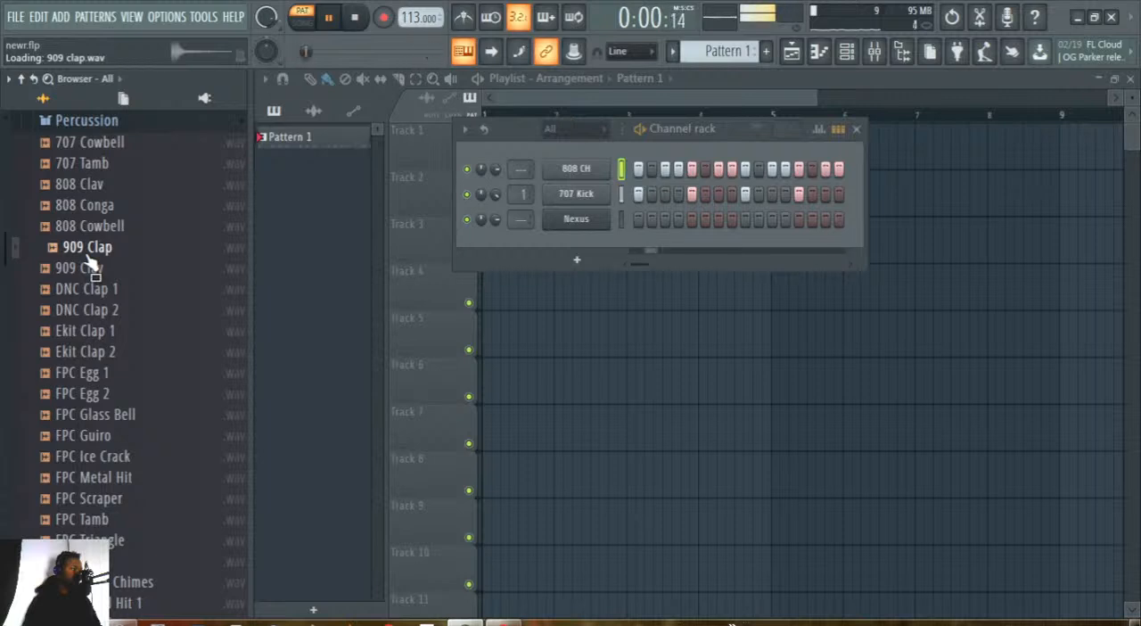
left_click_drag(89, 258, 557, 155)
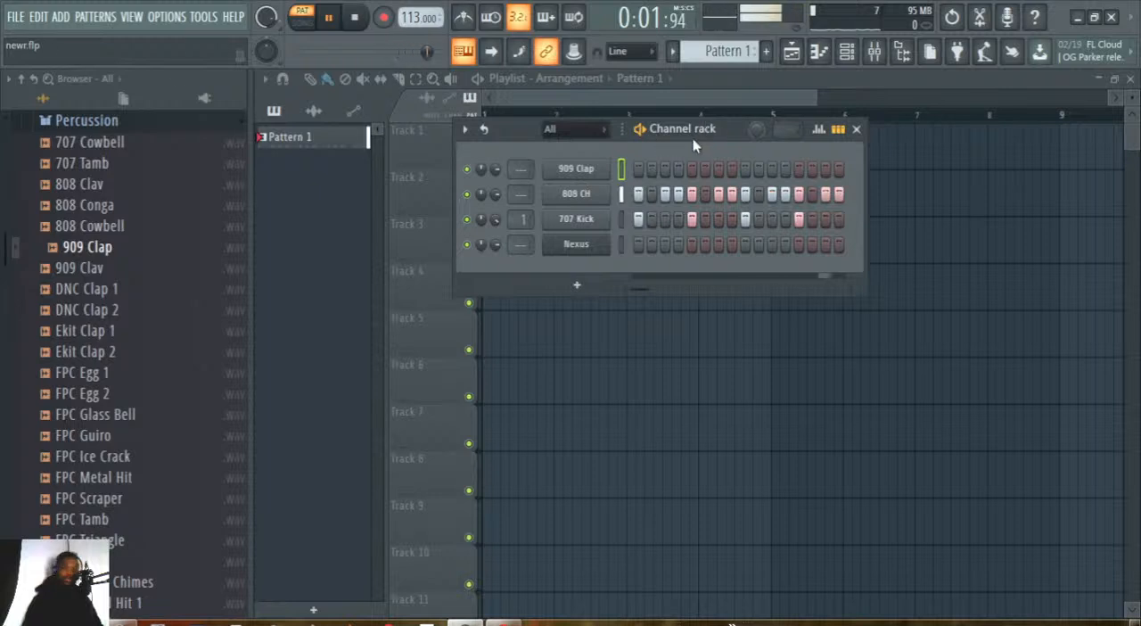
Program the 909 Clap pattern with hits on steps 1, 4, 7, 11 and 13.
left_click(638, 170)
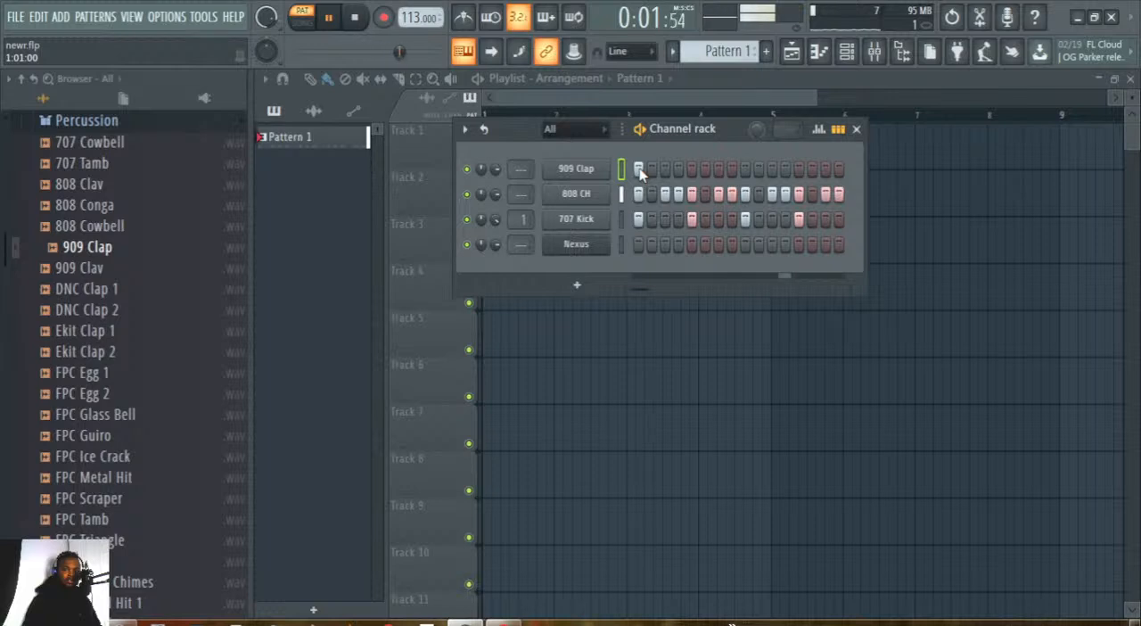
left_click(679, 170)
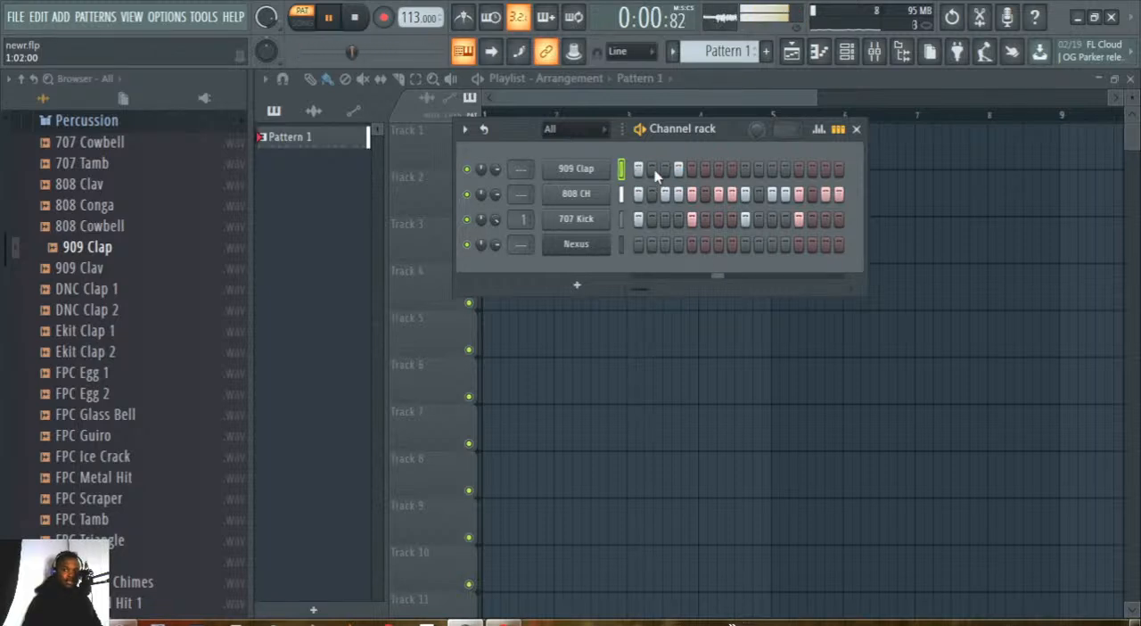
left_click(718, 169)
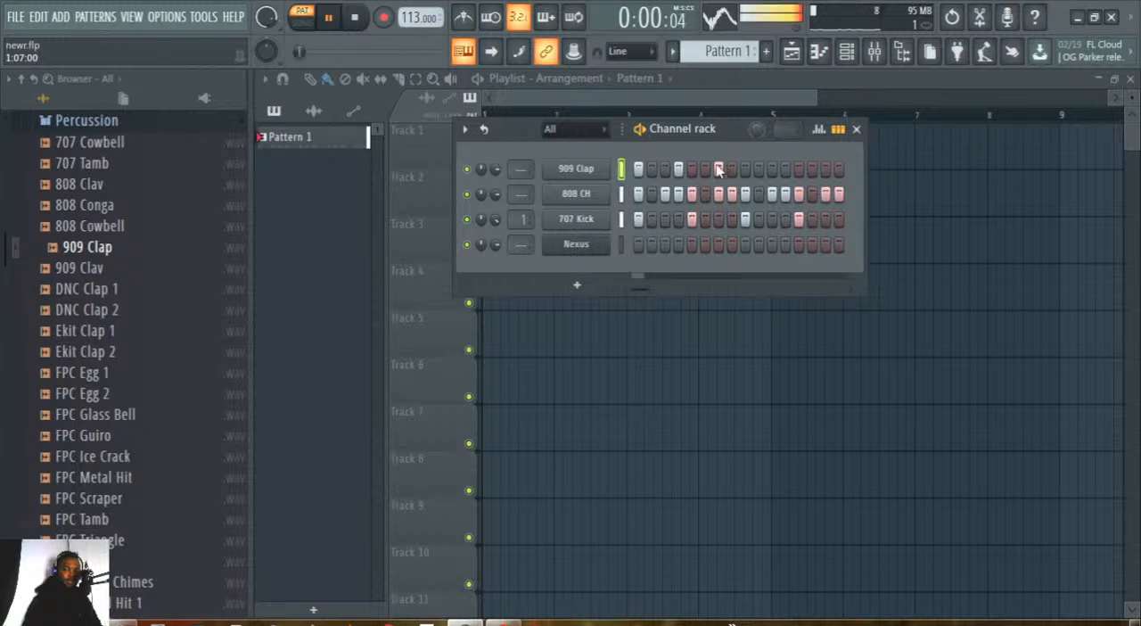
left_click(758, 169)
left_click(758, 170)
left_click(772, 169)
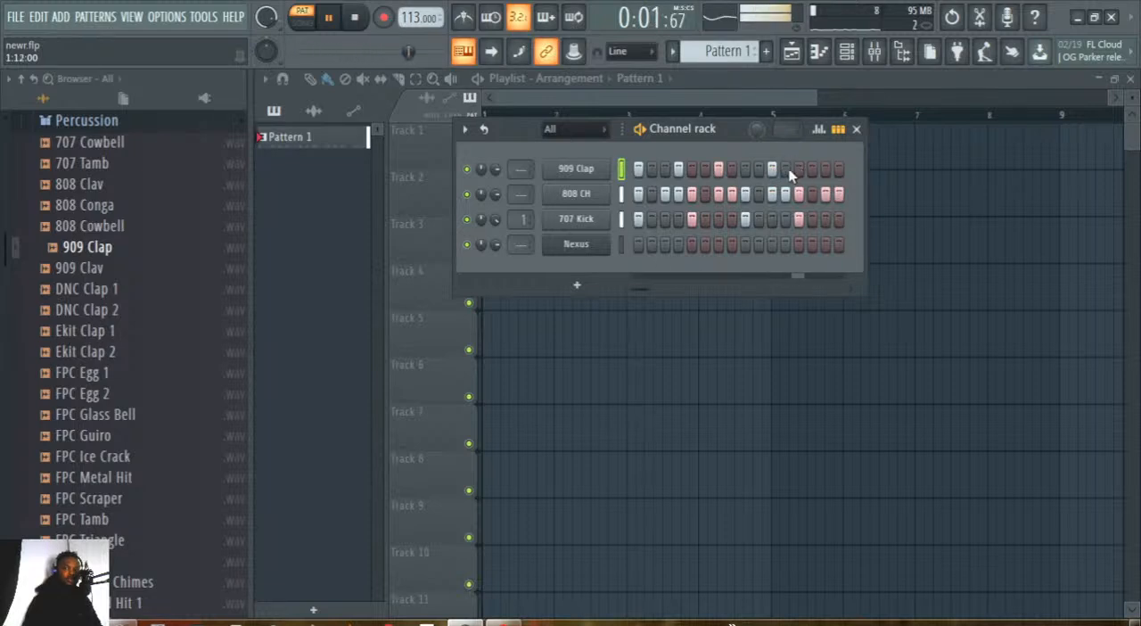
left_click(772, 169)
left_click(799, 169)
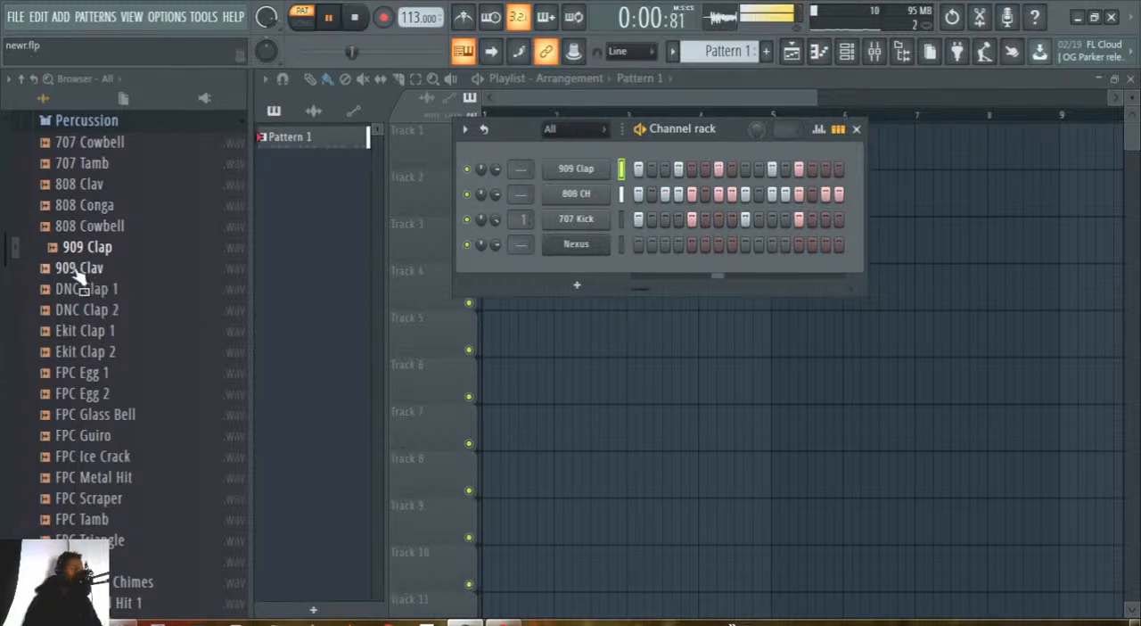
Compare the 808 Conga and 909 Clap samples, and add 808 Conga as a new channel above 909 Clap.
left_click(93, 211)
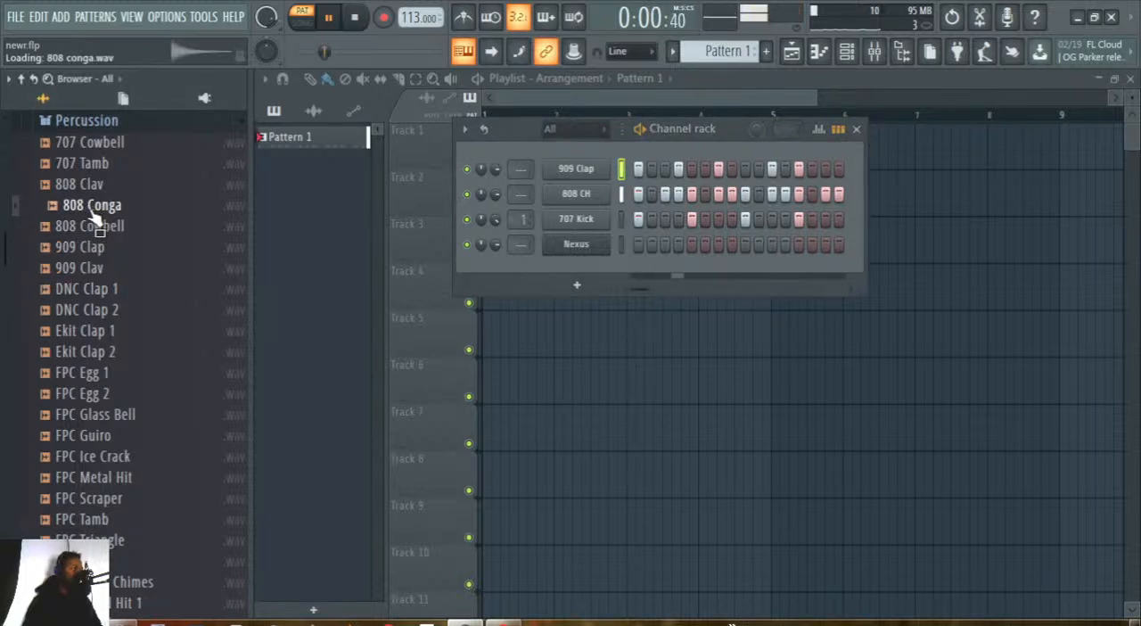
left_click(92, 249)
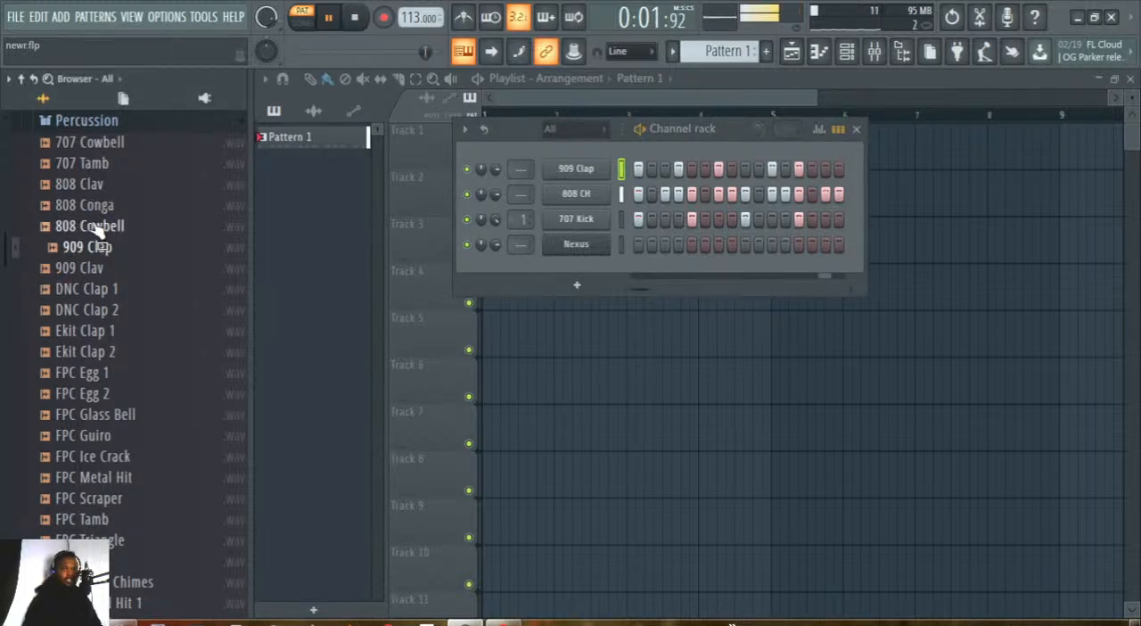
left_click_drag(90, 205, 548, 162)
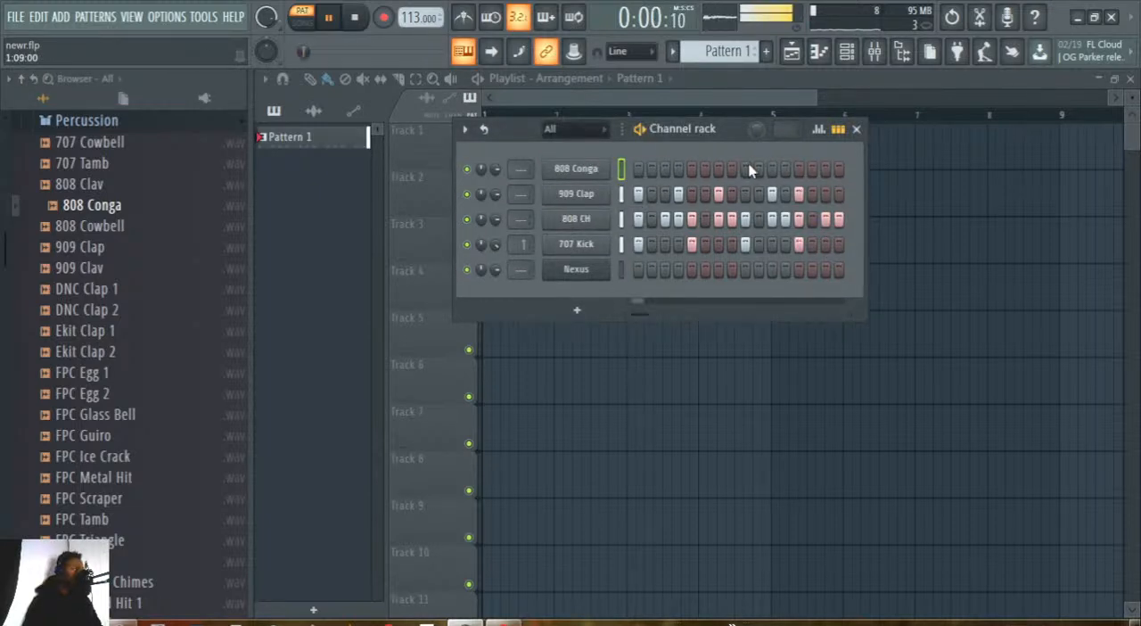
Try the 808 Conga hit on different steps, including 13 and 14, and leave a single hit on step 15.
left_click(785, 169)
left_click(786, 169)
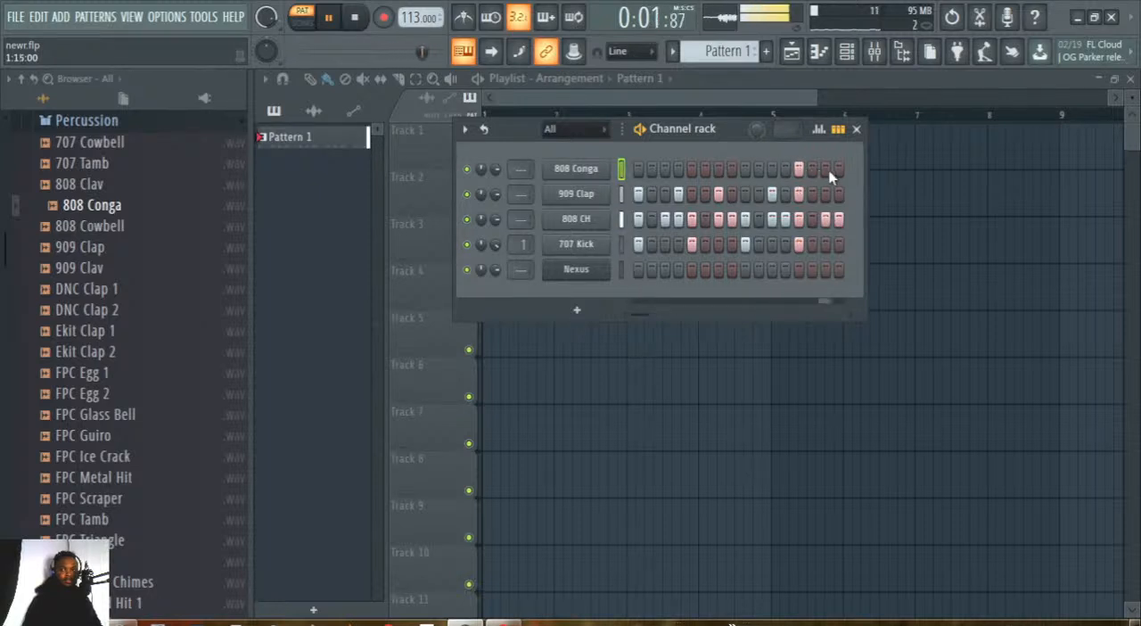
left_click(799, 170)
left_click(812, 170)
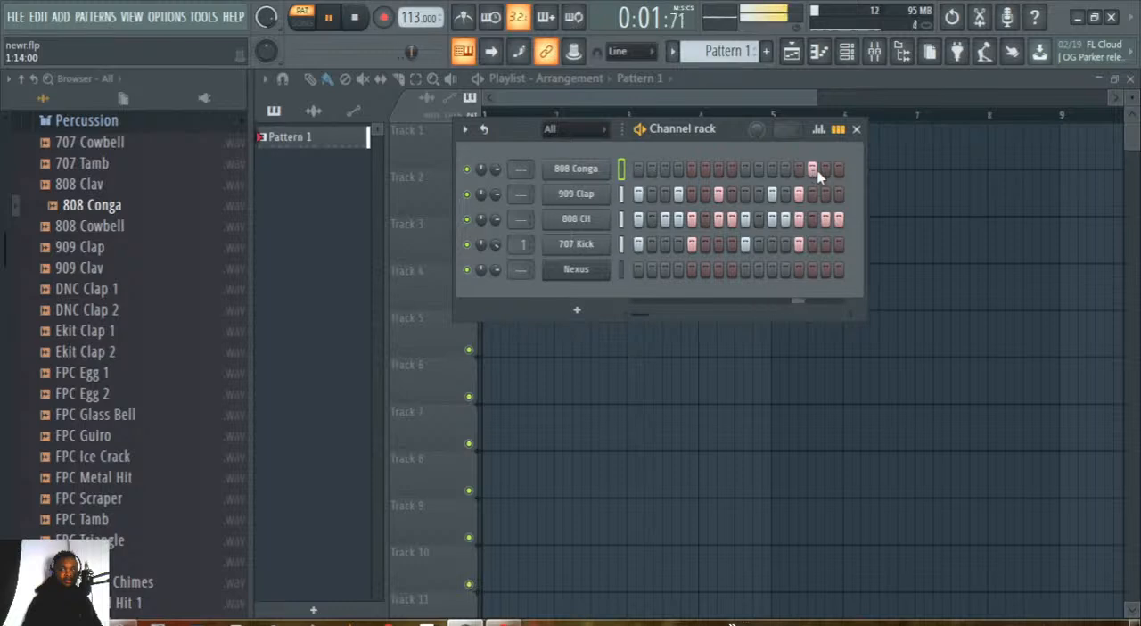
left_click(812, 169)
left_click(825, 170)
left_click(825, 169)
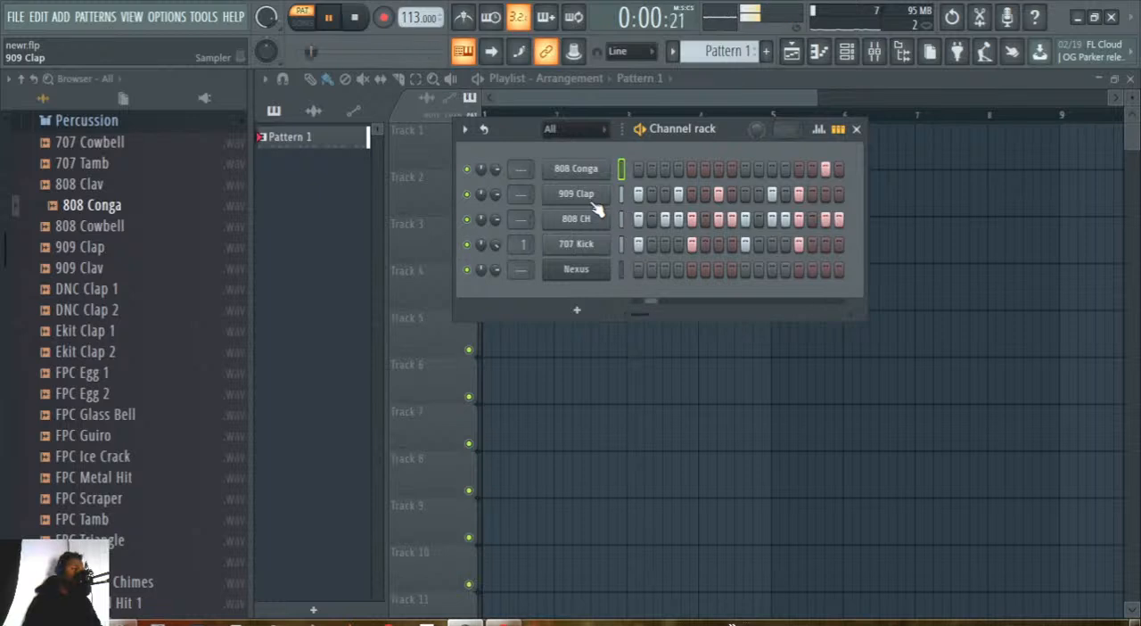
Select the Nexus channel, add a Purity instrument channel and bring the channel rack back in front of the plugin.
left_click(620, 269)
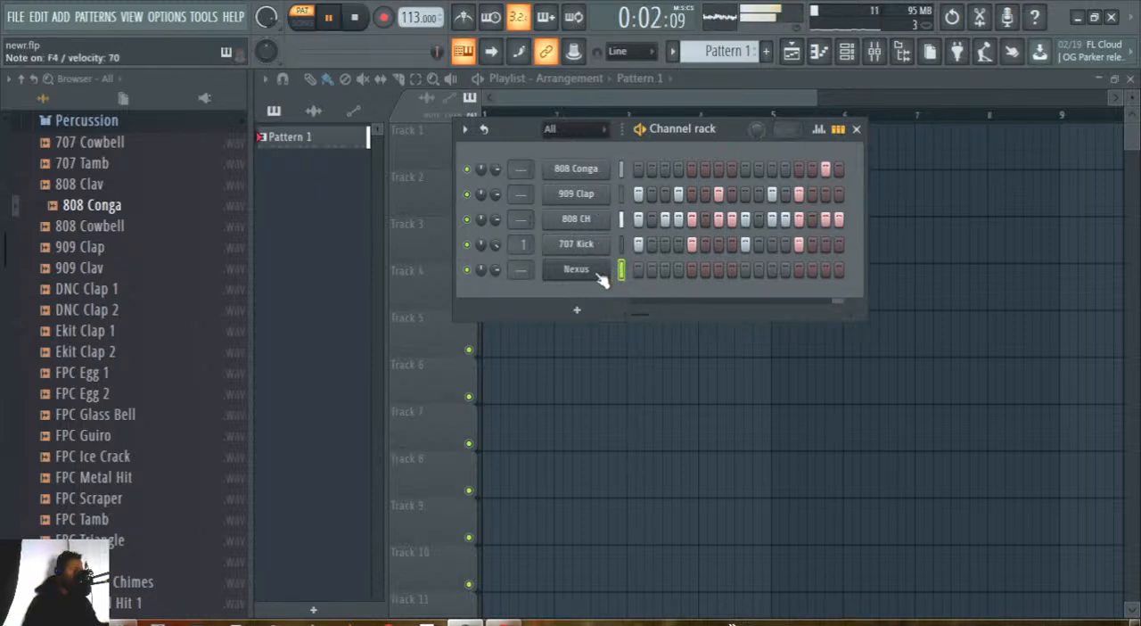
left_click(576, 309)
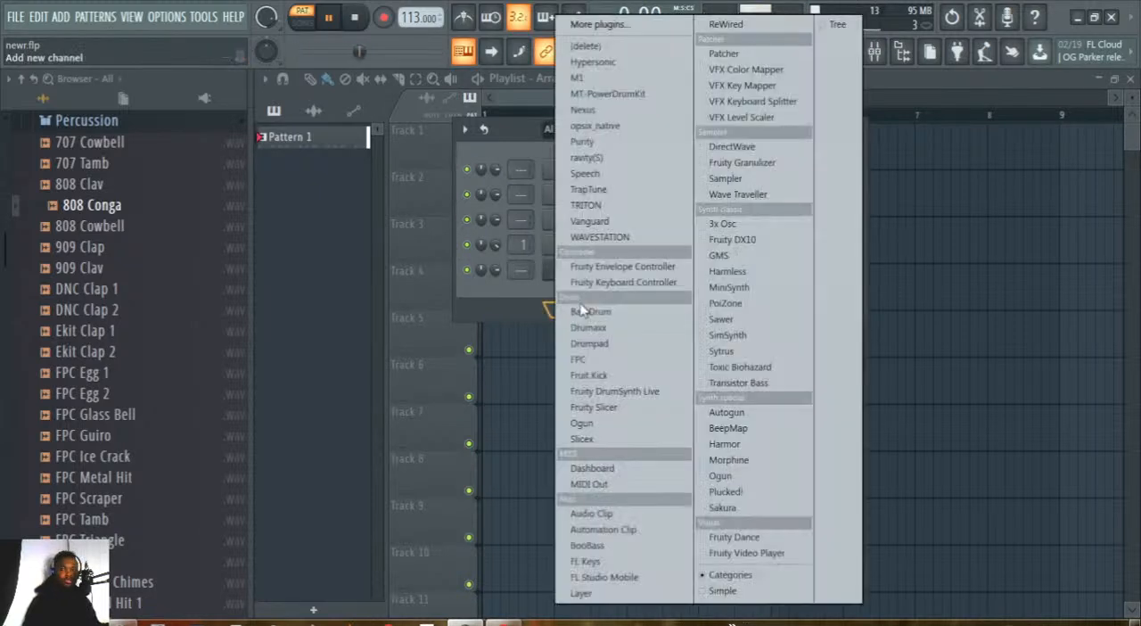
left_click(600, 142)
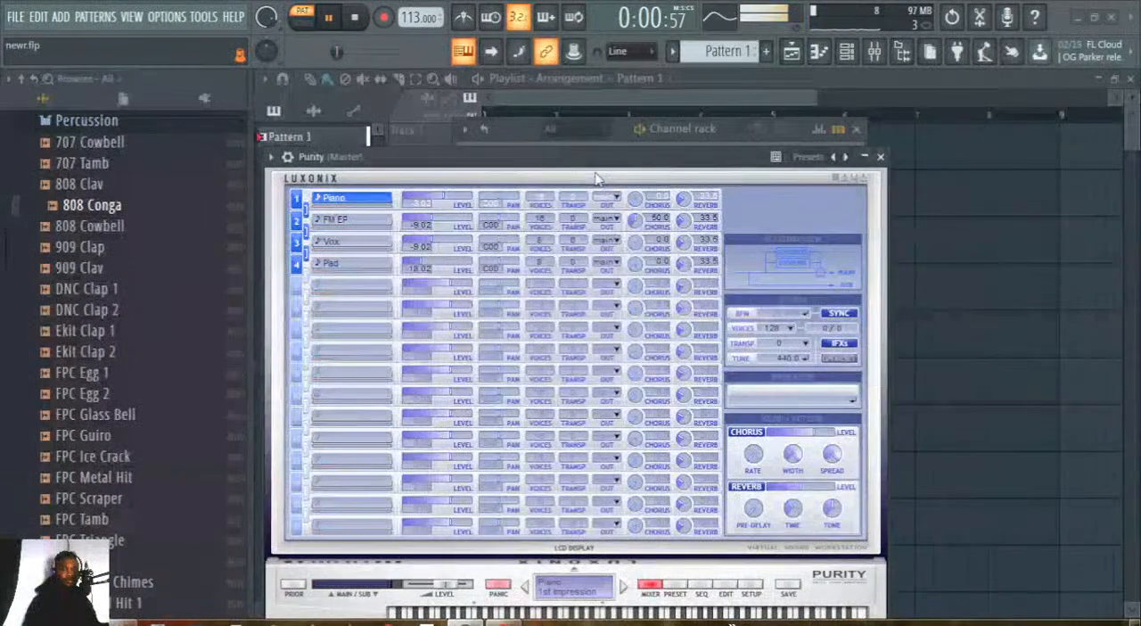
left_click(726, 130)
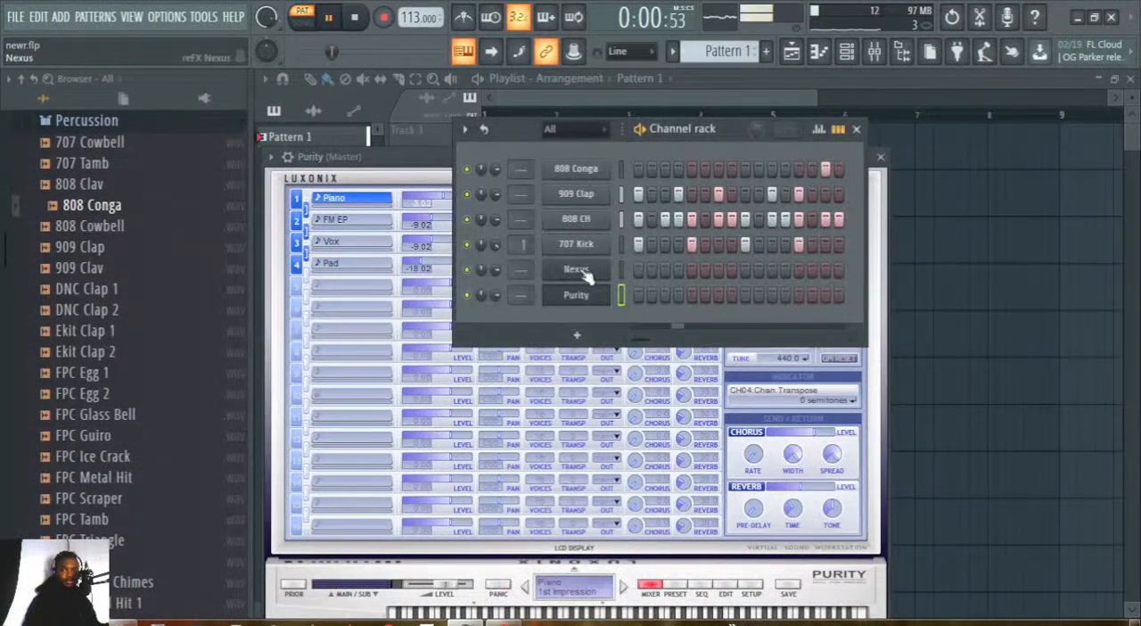
left_click(575, 337)
left_click(592, 143)
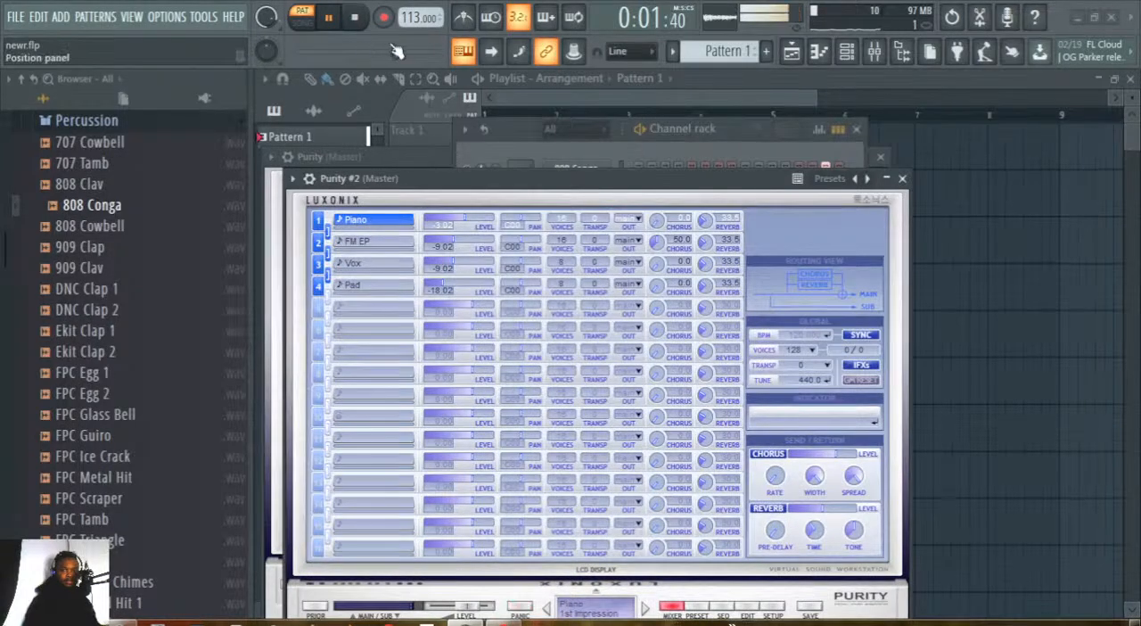
left_click(354, 18)
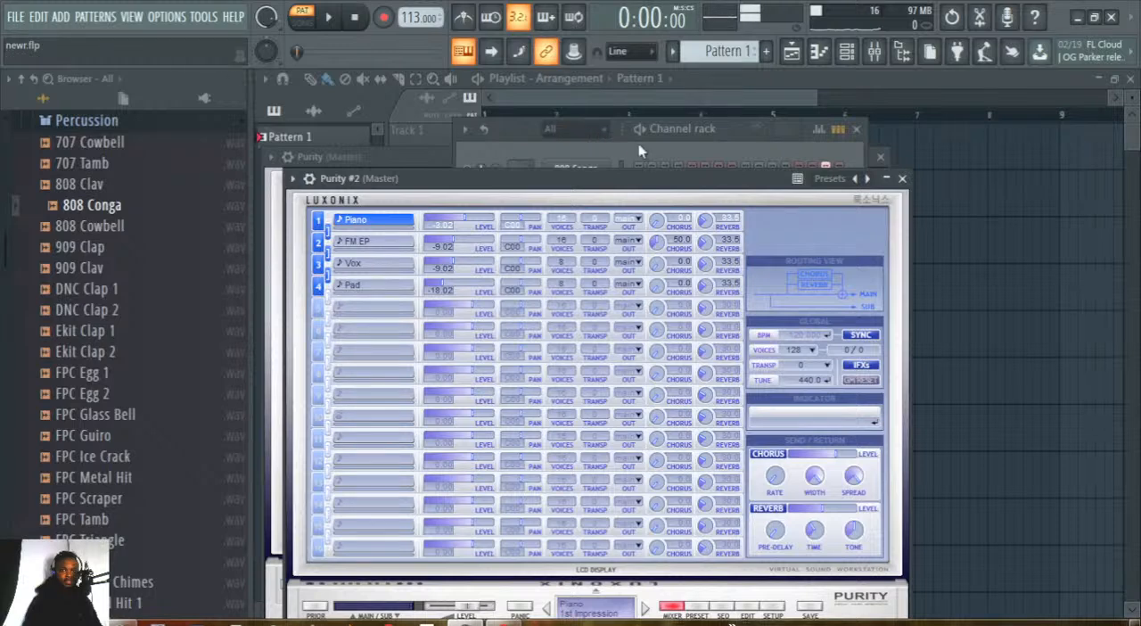
left_click(662, 152)
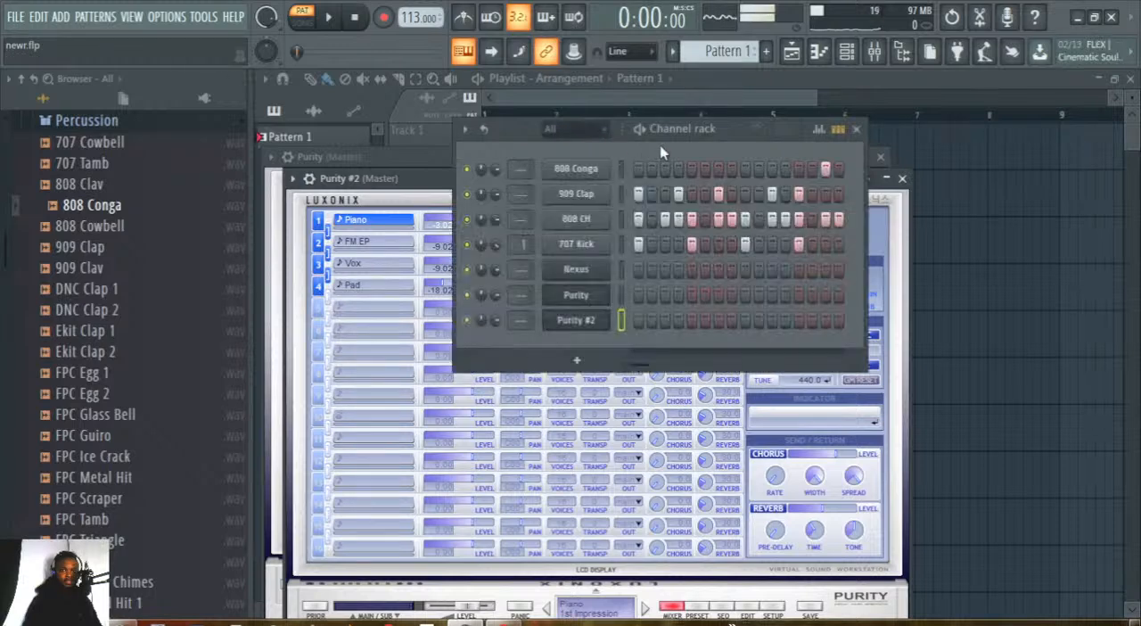
right_click(605, 320)
left_click(638, 480)
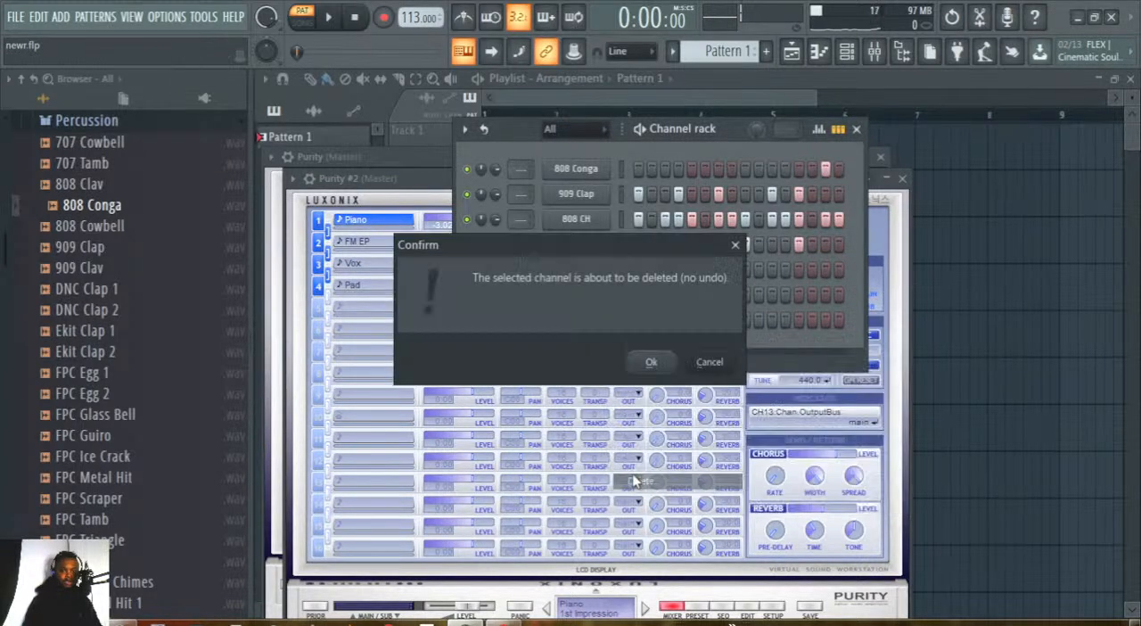
left_click(648, 363)
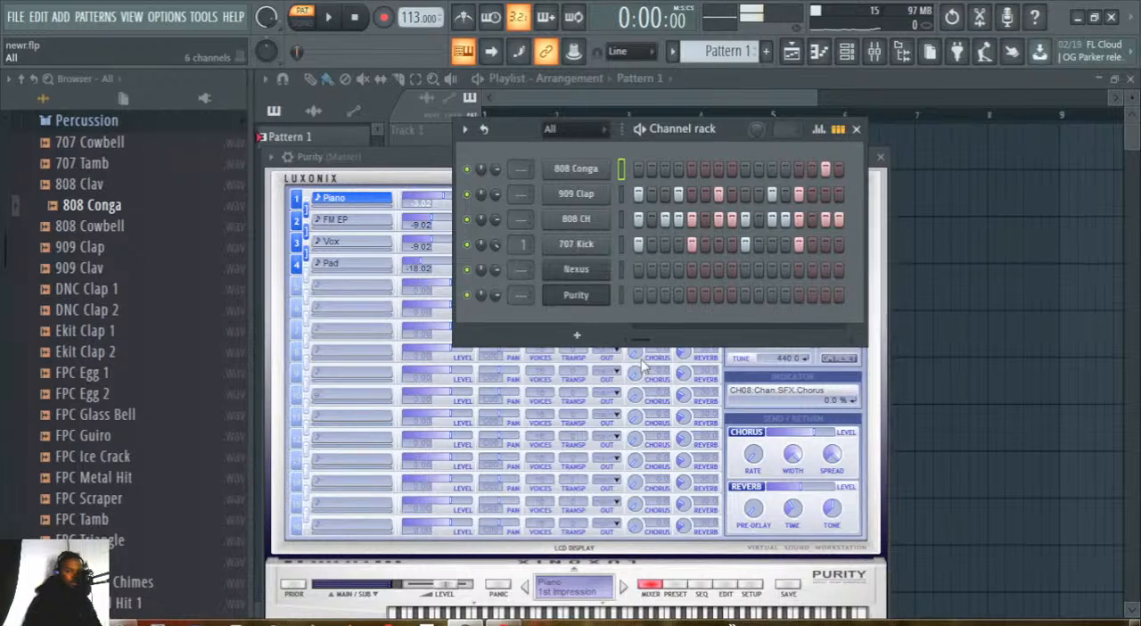
Load the kl preset in the Purity channel and bring the channel rack back in front of the plugin.
left_click(619, 295)
left_click(595, 299)
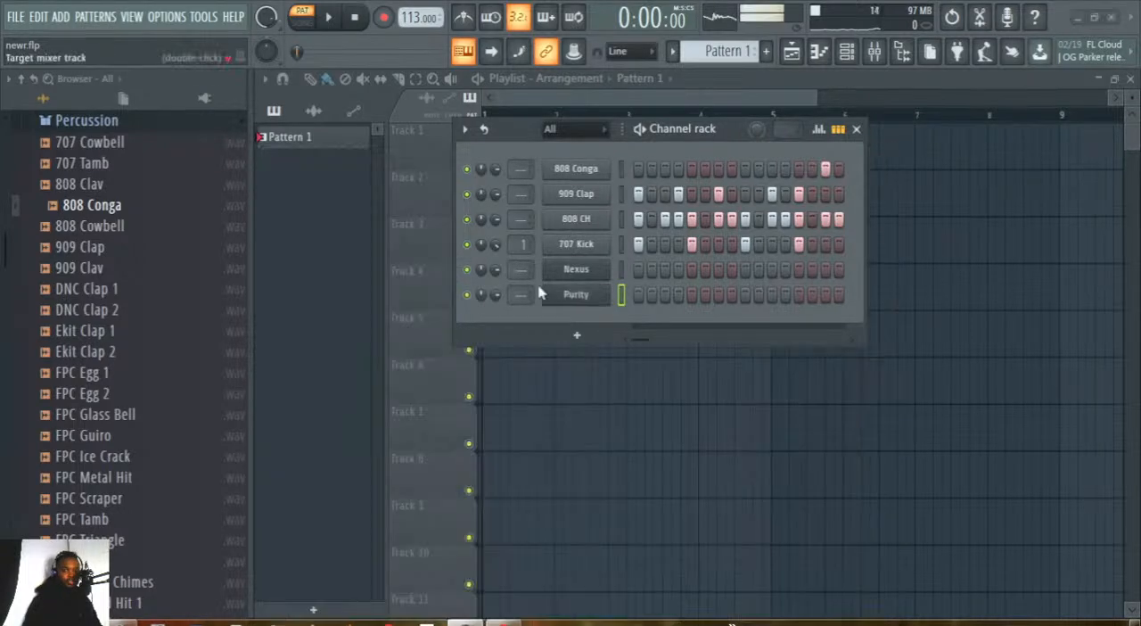
left_click(577, 301)
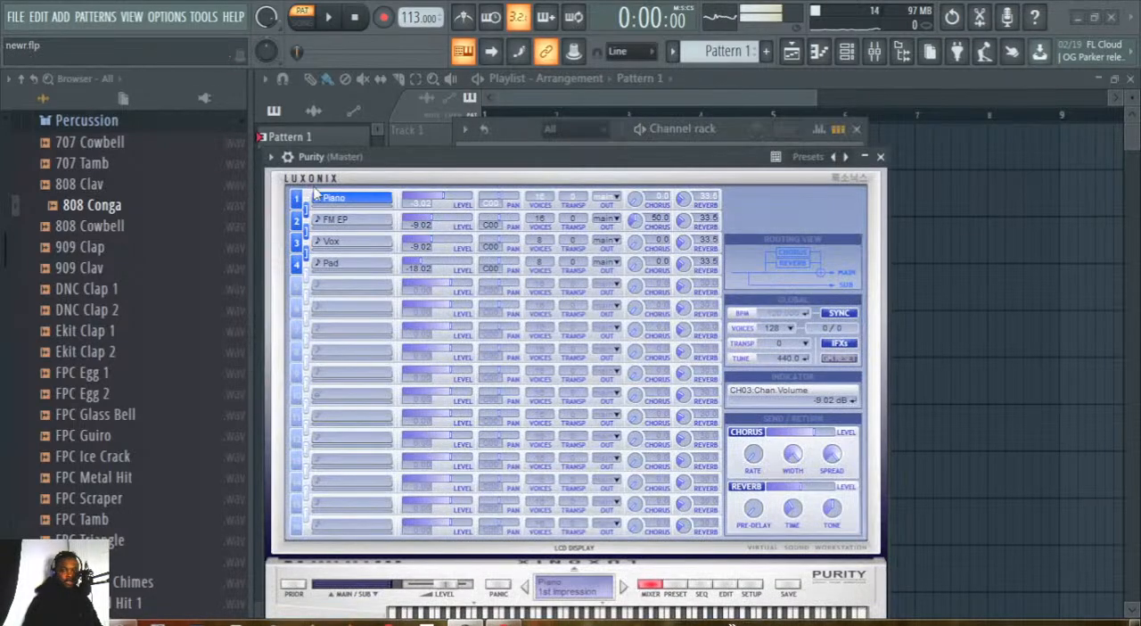
left_click(270, 157)
mouse_move(375, 205)
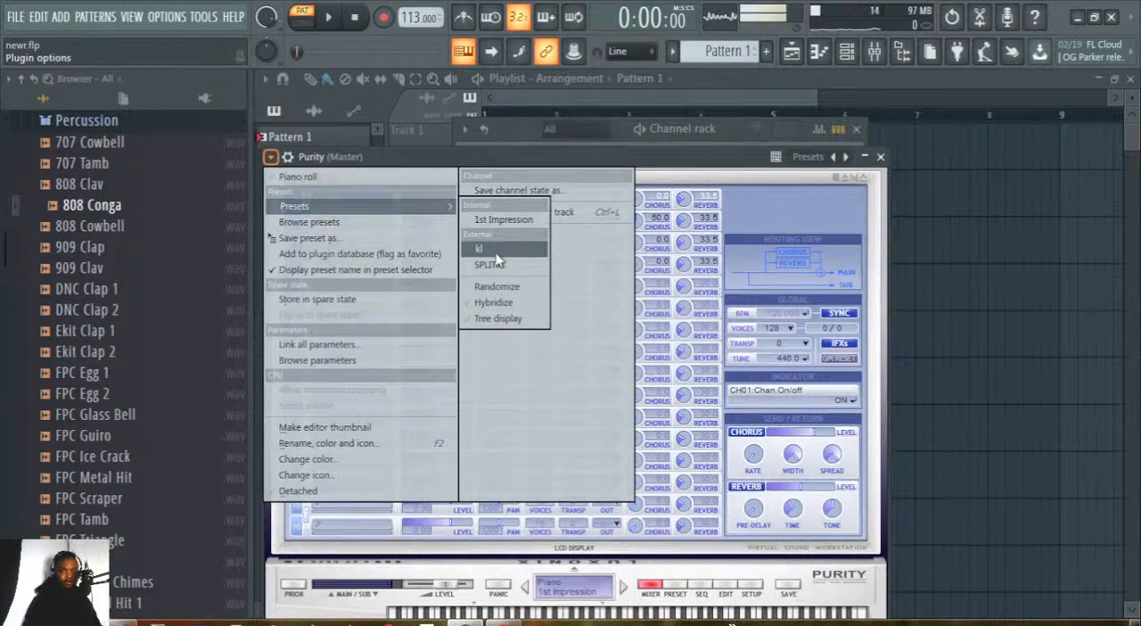
left_click(495, 252)
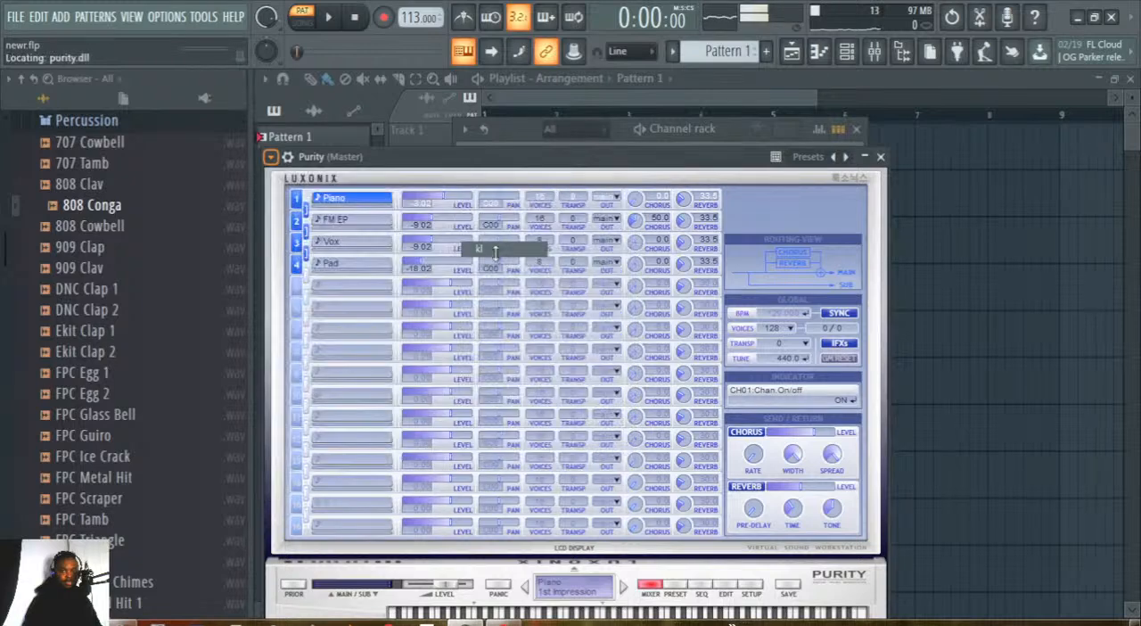
left_click(702, 128)
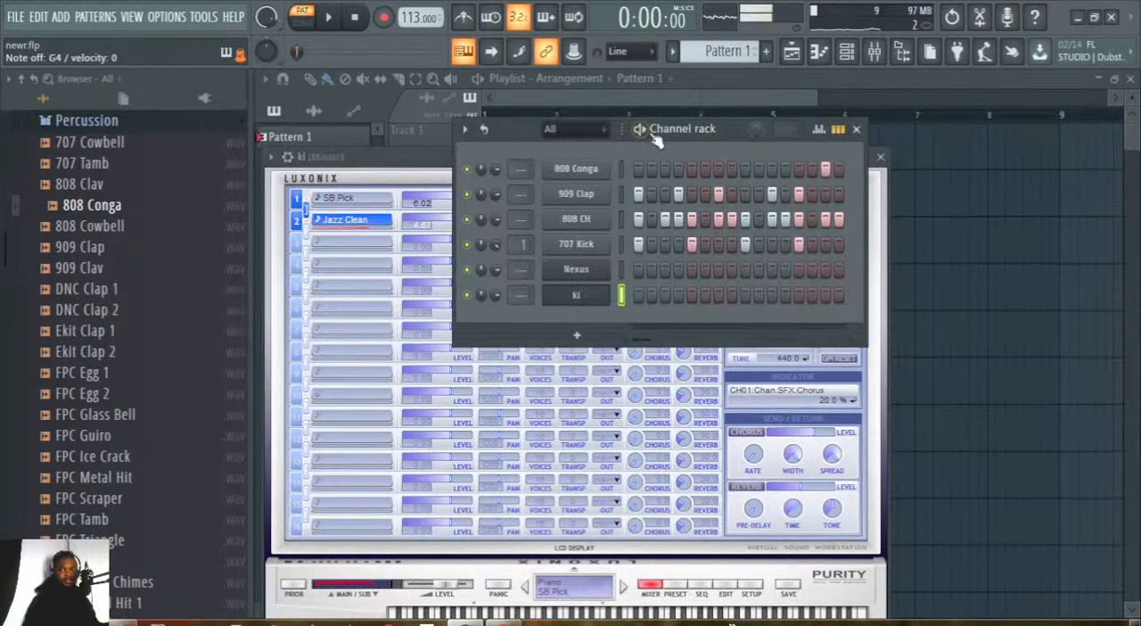
Play the pattern to audition the kl instrument over it, show the plugin's wrapper settings and return to the channel rack.
left_click(329, 18)
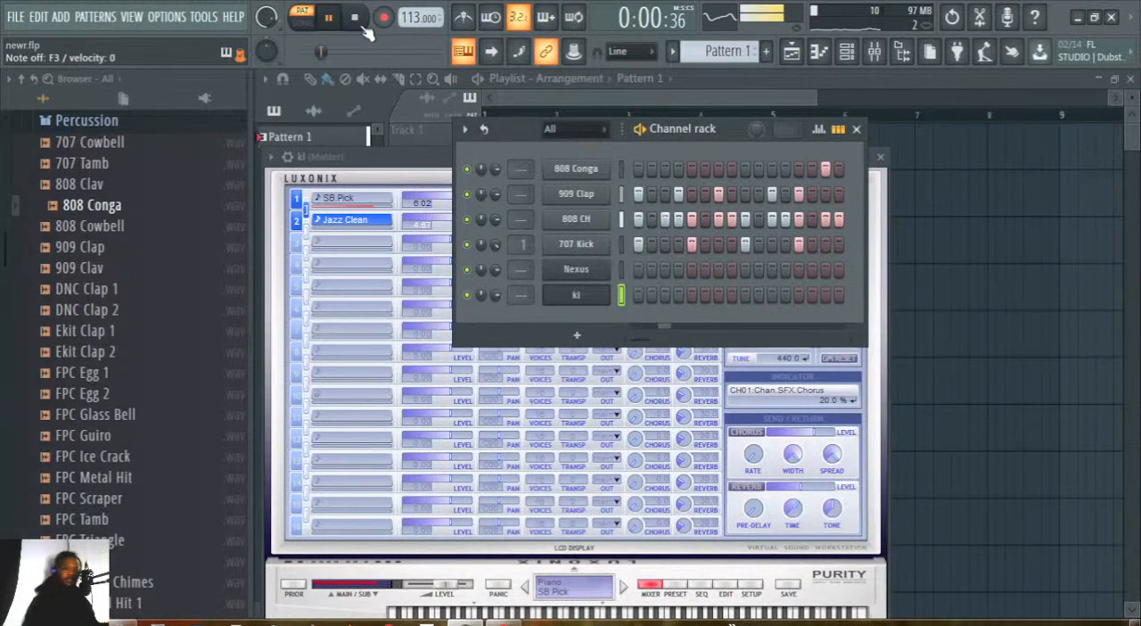
left_click(352, 158)
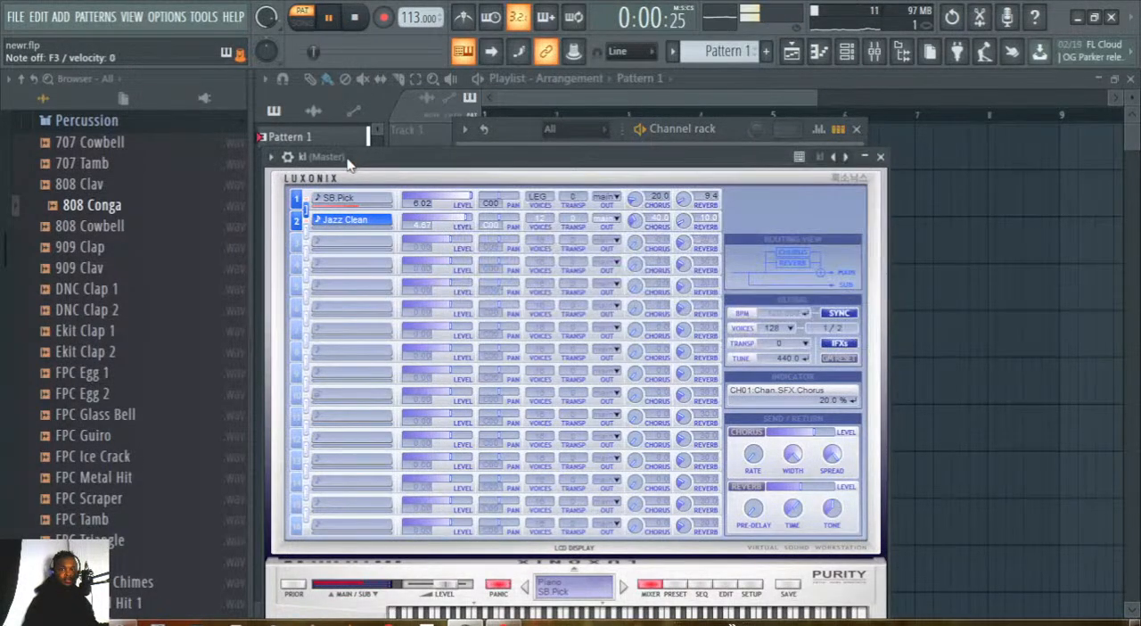
left_click_drag(363, 161, 366, 72)
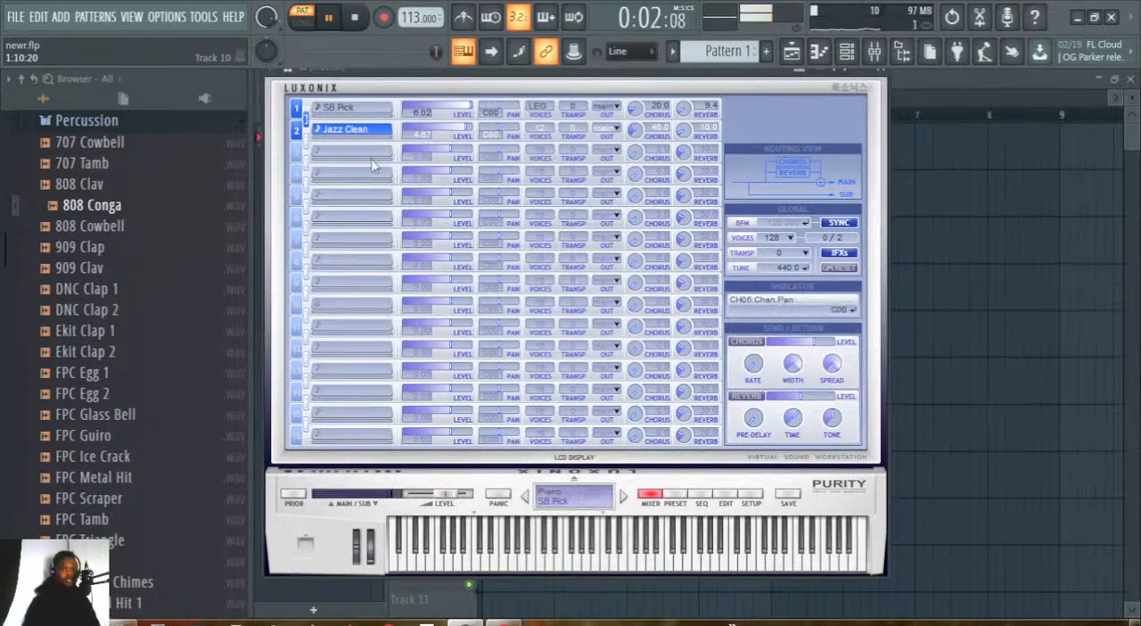
left_click_drag(389, 70, 356, 185)
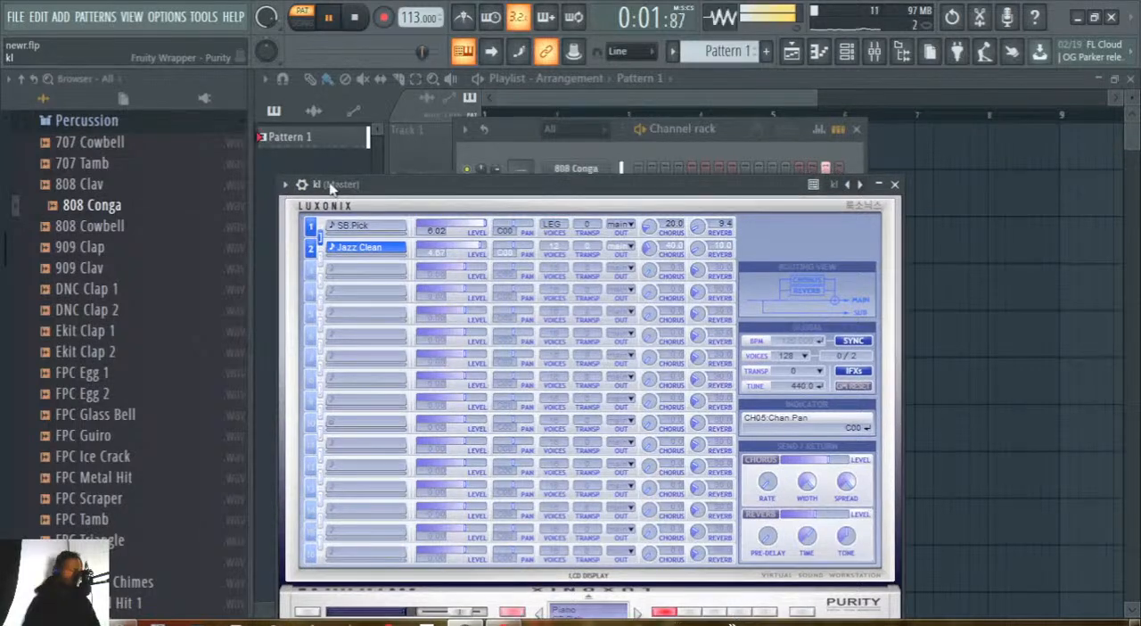
left_click(302, 185)
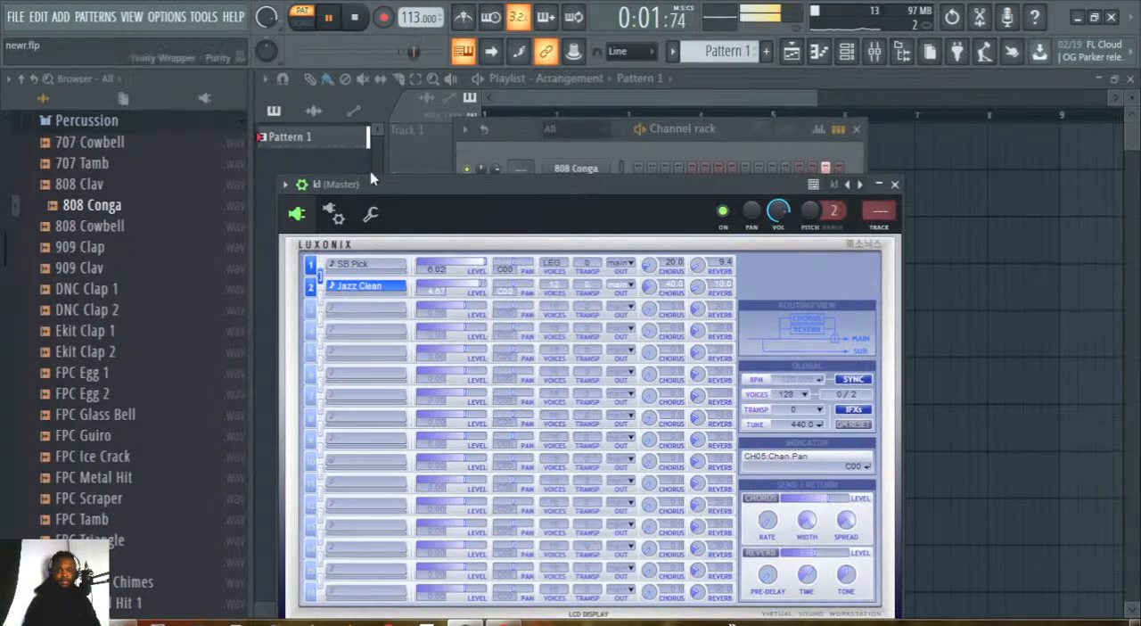
left_click(586, 156)
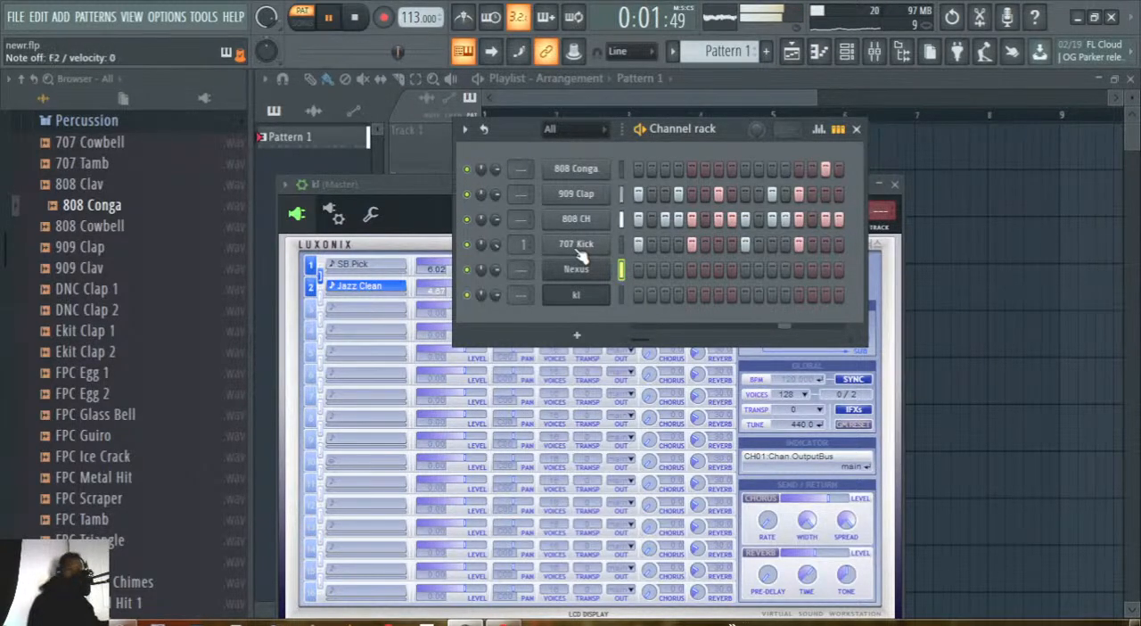
Stop playback, mute every channel except 909 Clap and play the pattern with the clap alone.
left_click(355, 17)
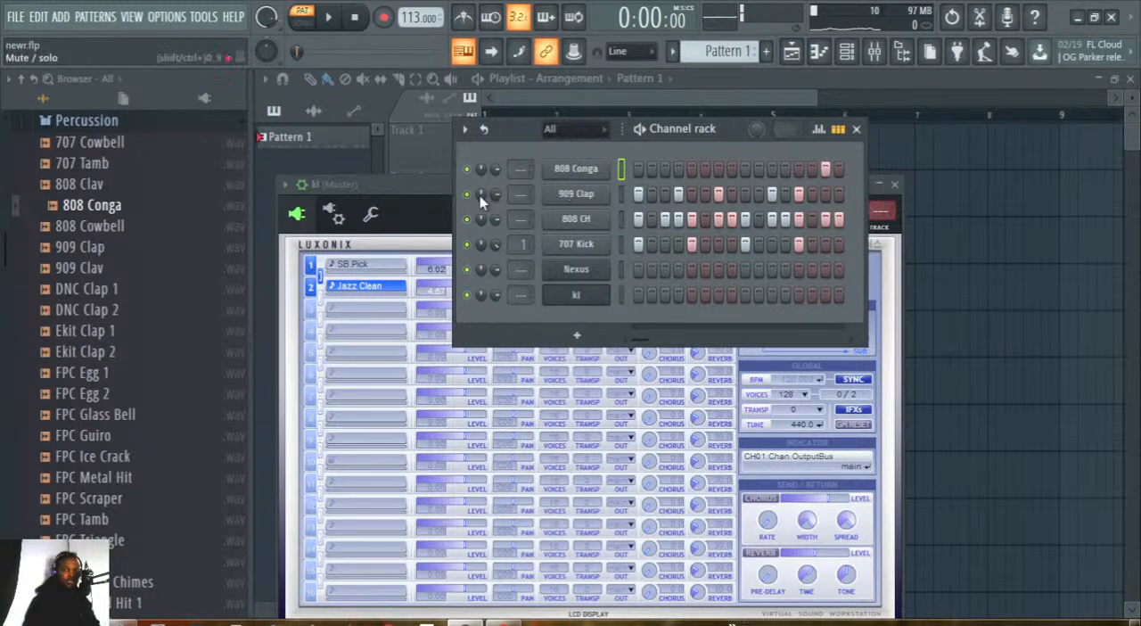
left_click(468, 269)
left_click(467, 244)
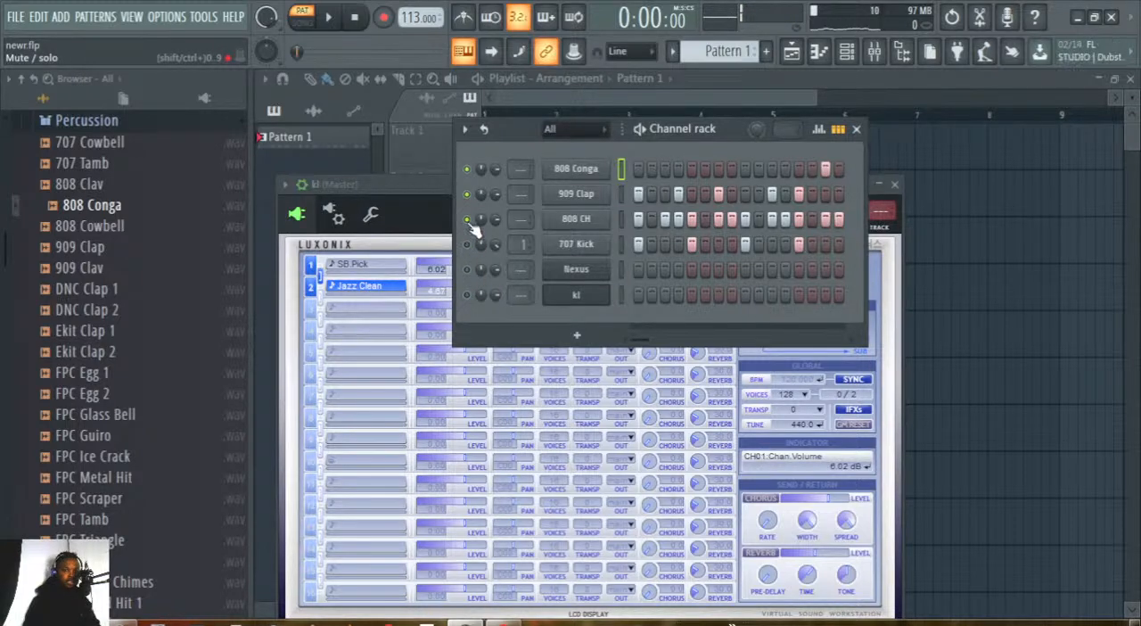
left_click(467, 220)
left_click(467, 169)
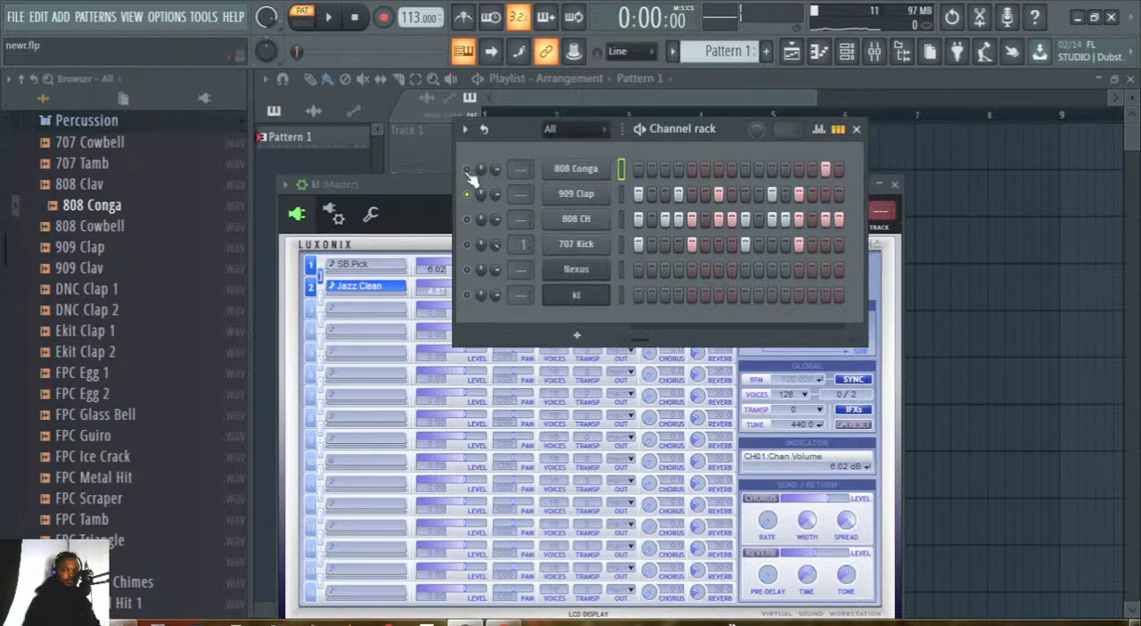
left_click(331, 18)
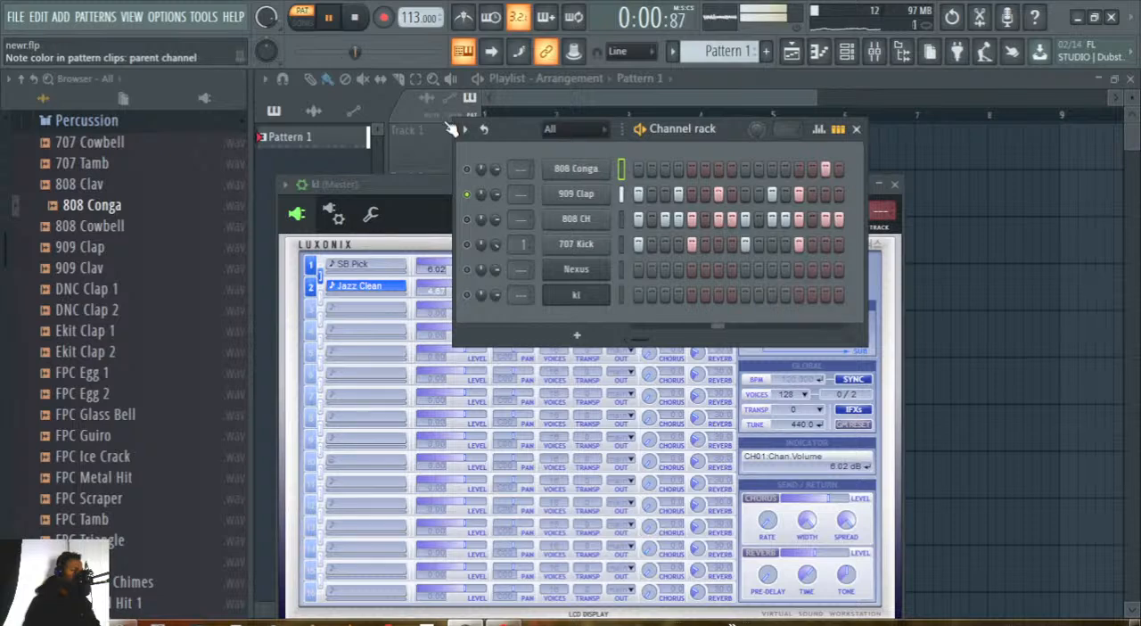
Shorten the 909 Clap sample's tail by raising its quick fade-out to a little over half, and close its channel settings.
left_click(571, 196)
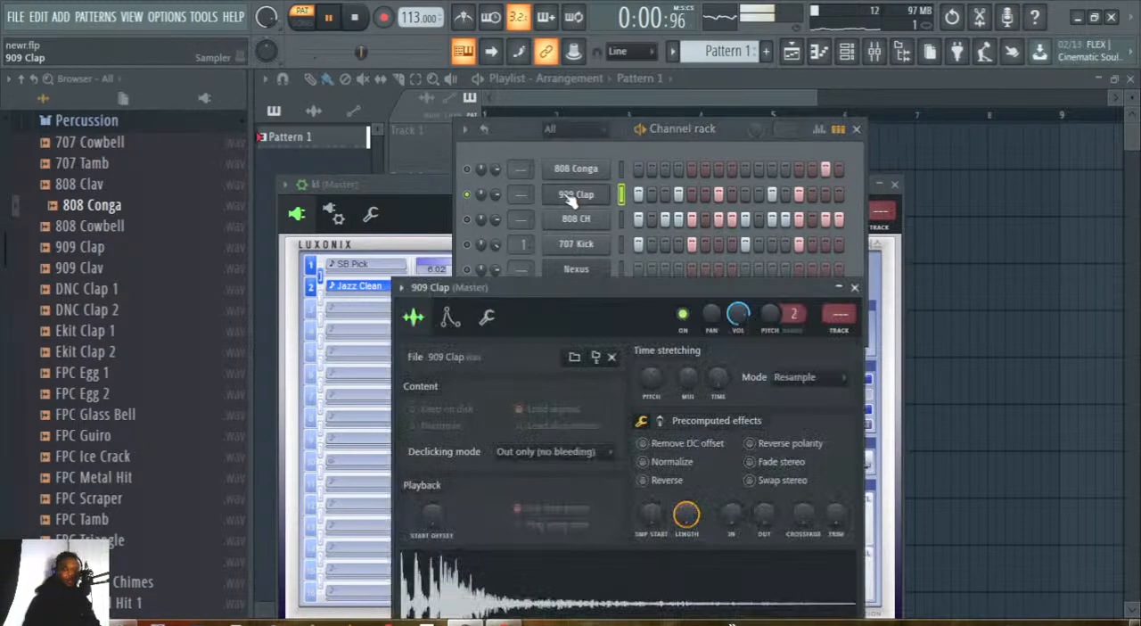
left_click_drag(606, 312, 548, 103)
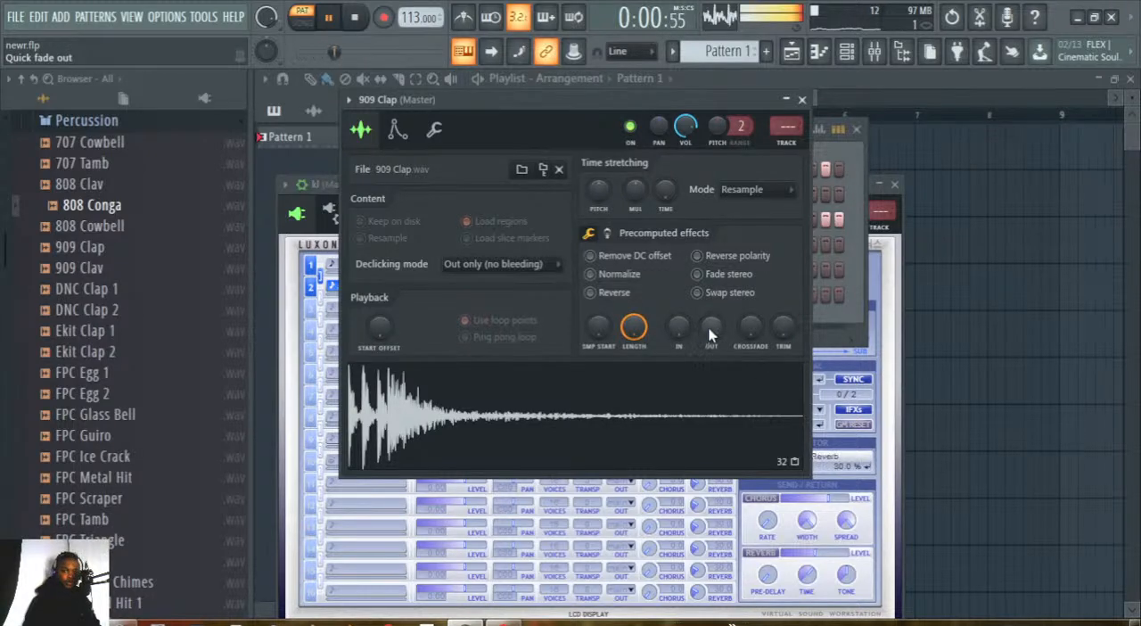
left_click_drag(709, 337, 708, 330)
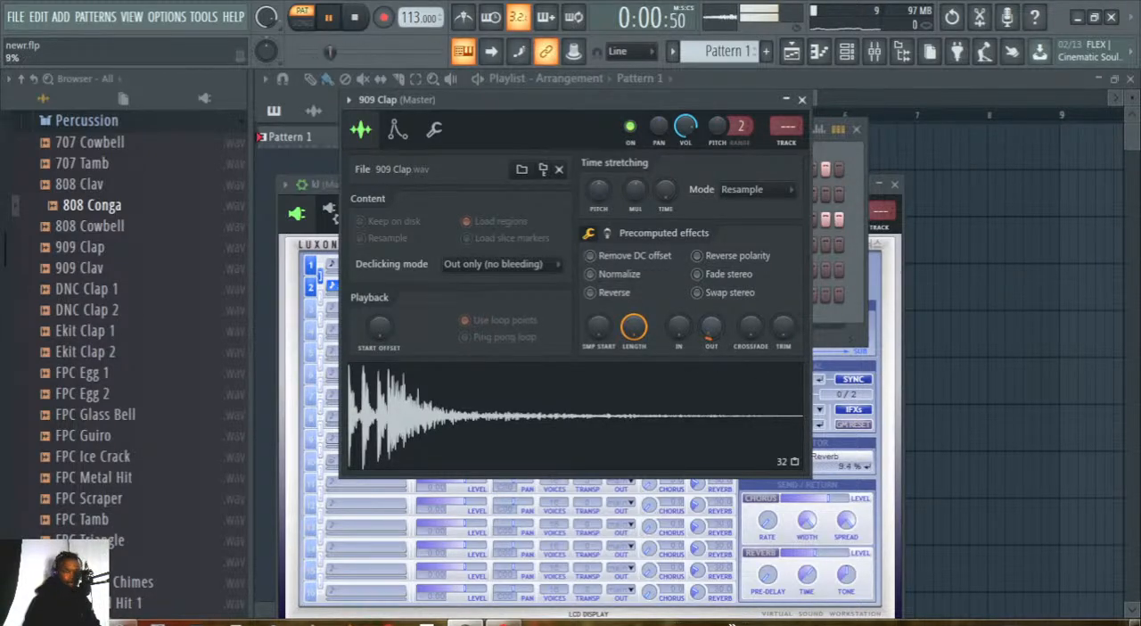
left_click_drag(709, 326, 708, 319)
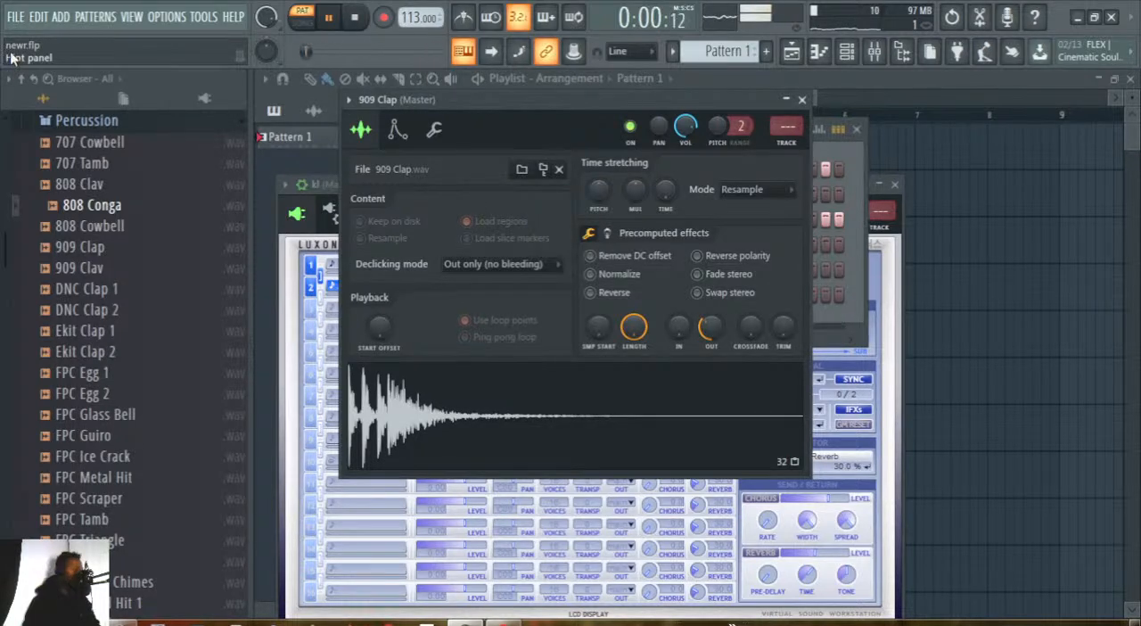
mouse_move(713, 326)
left_mouse_down()
mouse_move(713, 308)
mouse_move(715, 328)
left_mouse_up()
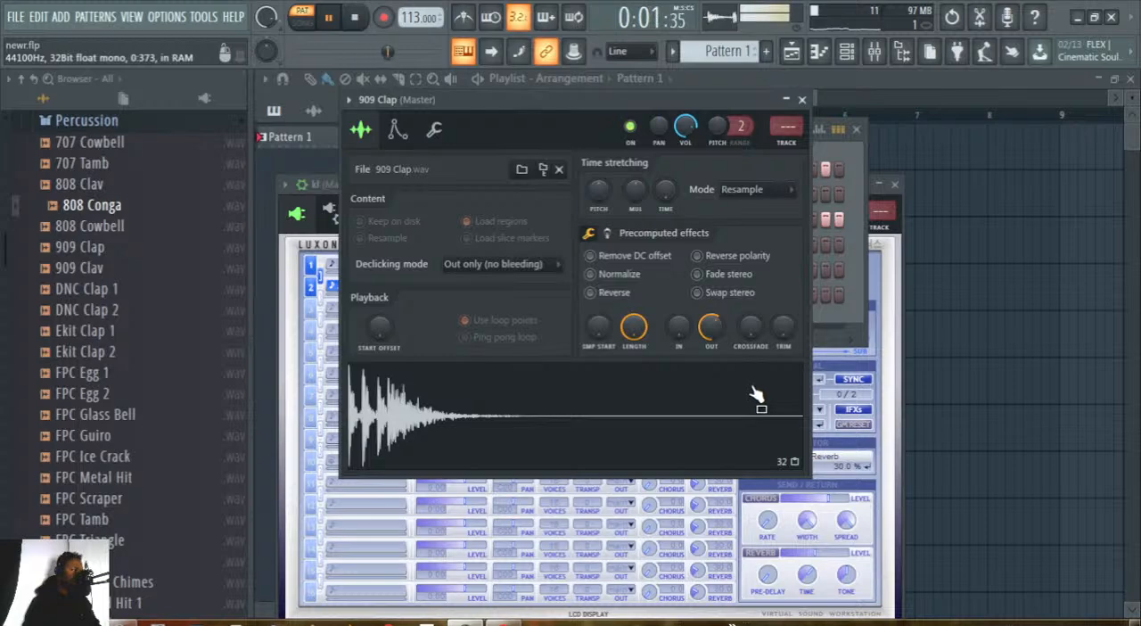
left_click(802, 100)
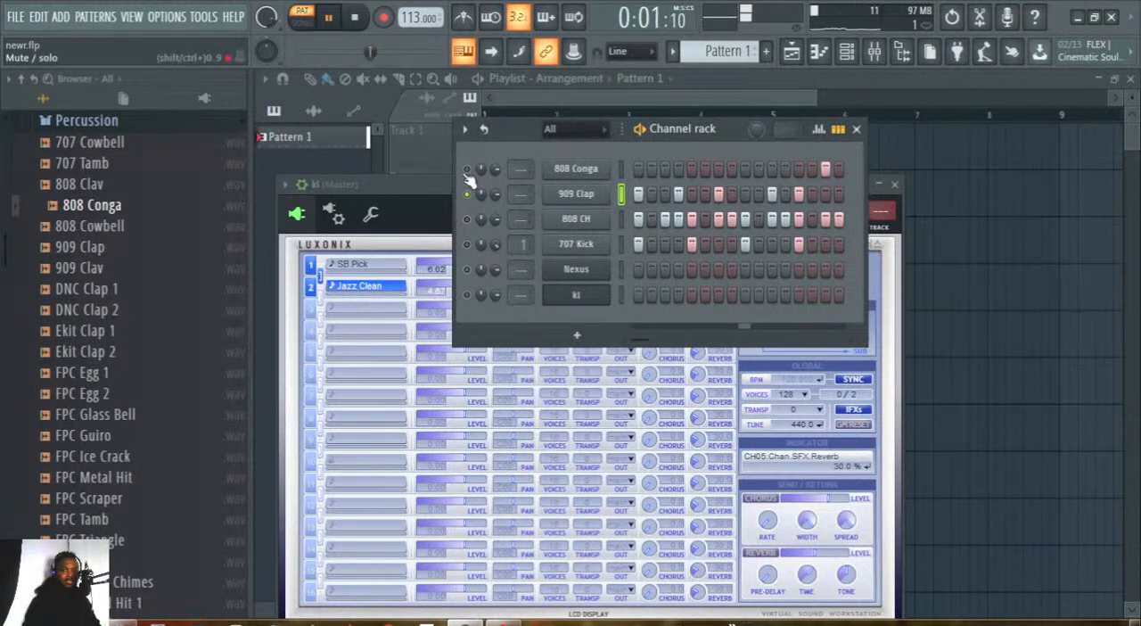
Solo the 707 Kick and, on its mixer track, cut the EQ high shelf to -18.0 and the peaking band to about -5.6.
left_click(467, 244)
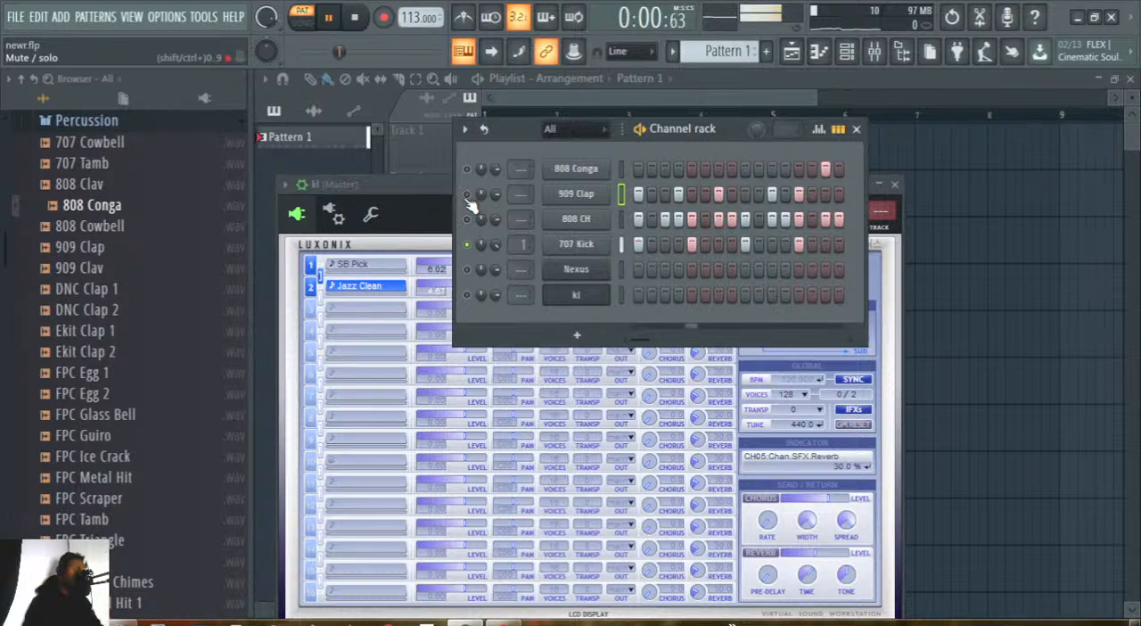
left_click(573, 247)
left_click_drag(595, 314, 540, 138)
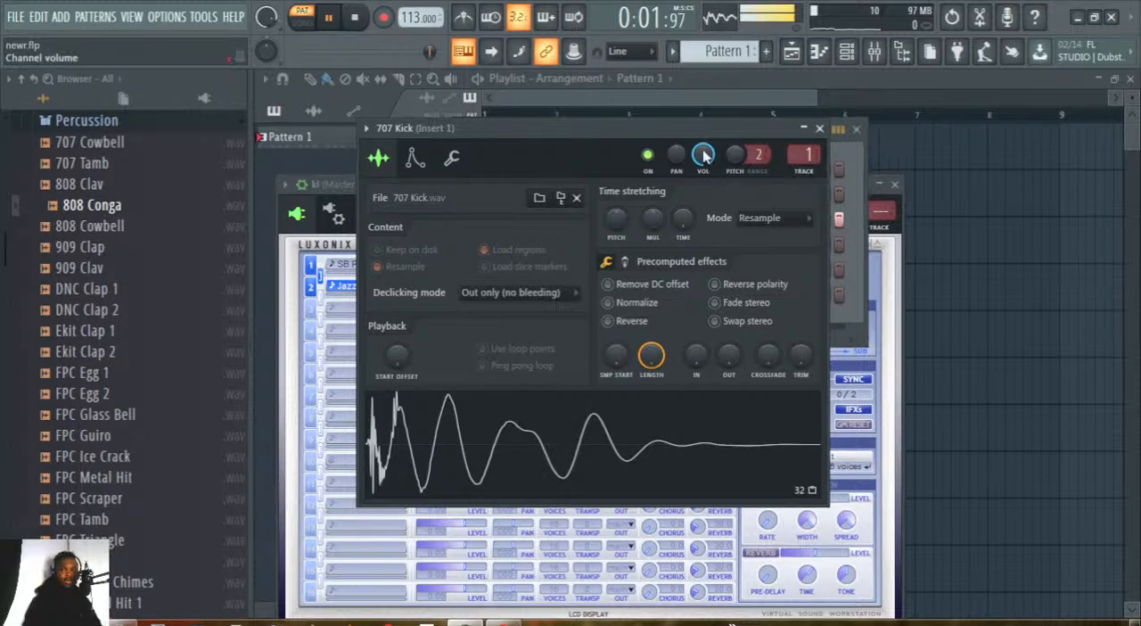
left_click(800, 172)
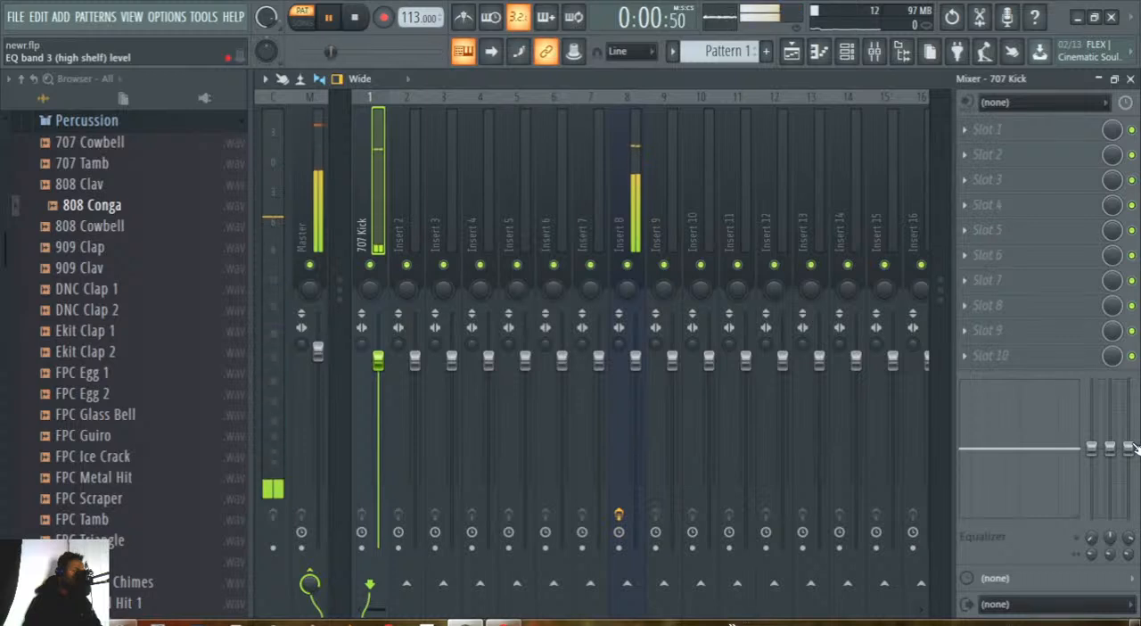
left_click_drag(1132, 450, 1128, 516)
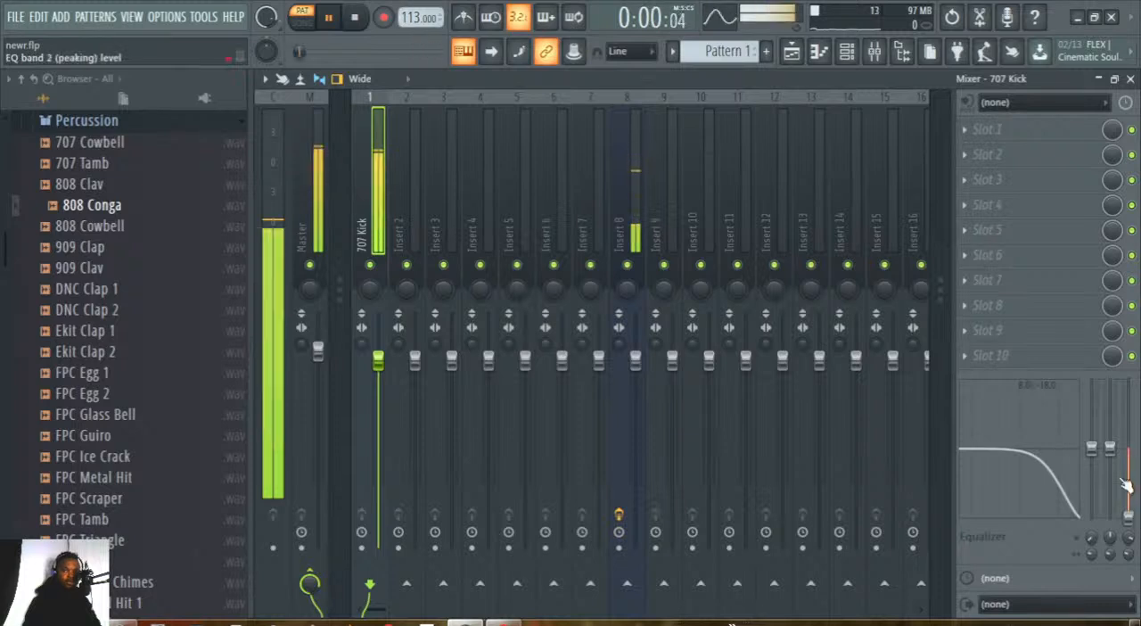
left_click_drag(1110, 447, 1109, 468)
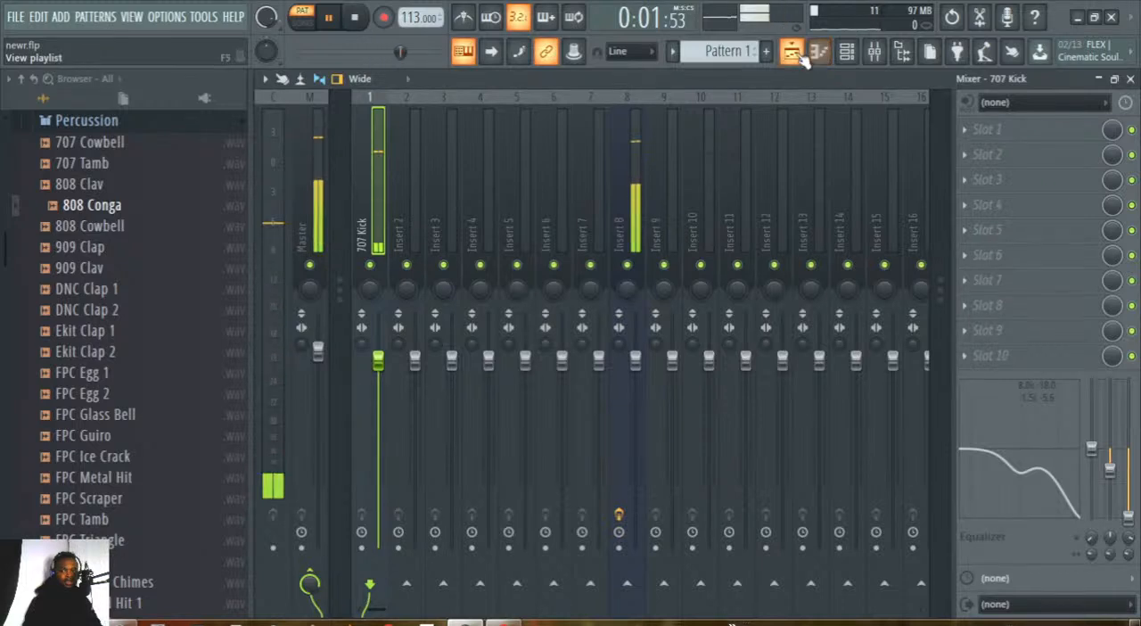
Return to the channel rack, solo 808 CH and raise its sample's quick fade-out to the maximum.
left_click(845, 57)
left_click(846, 62)
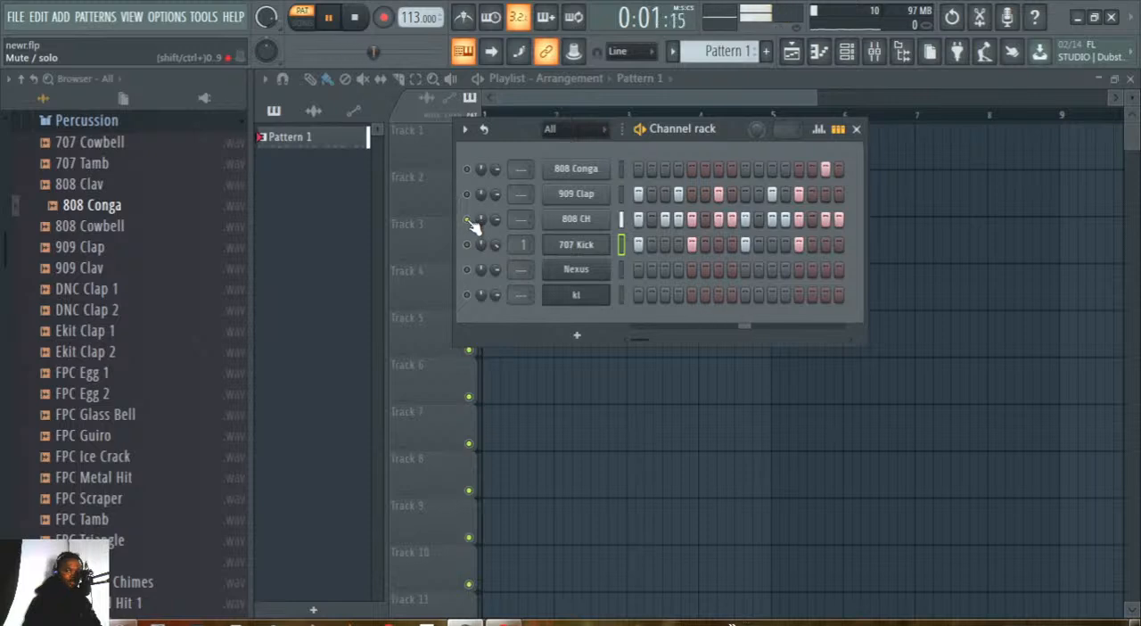
left_click(577, 221)
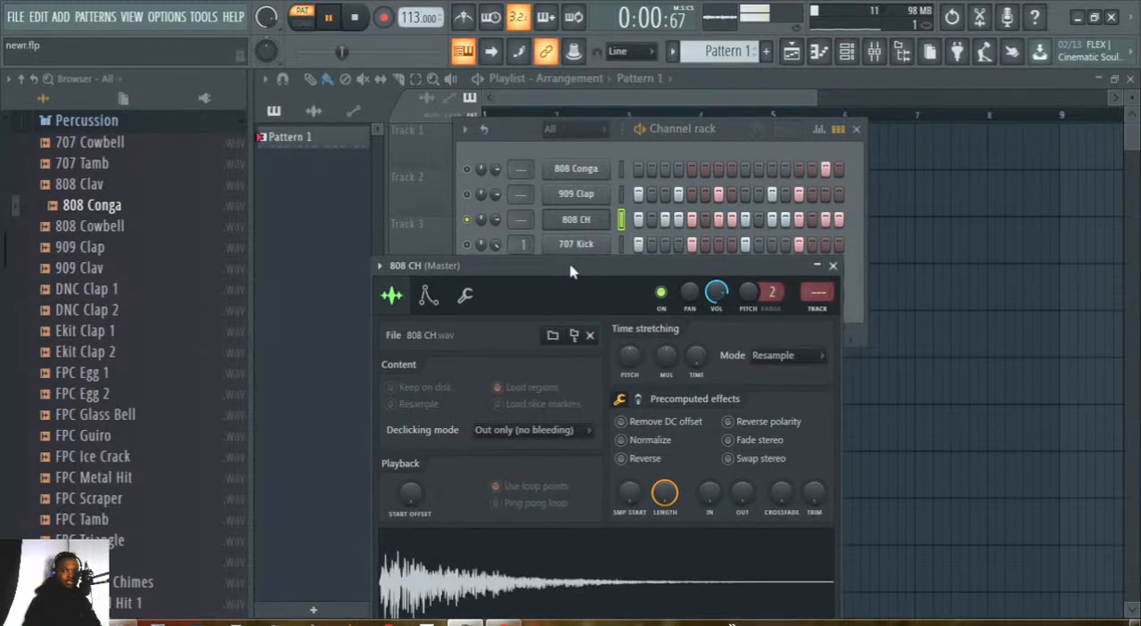
left_click_drag(571, 271, 599, 169)
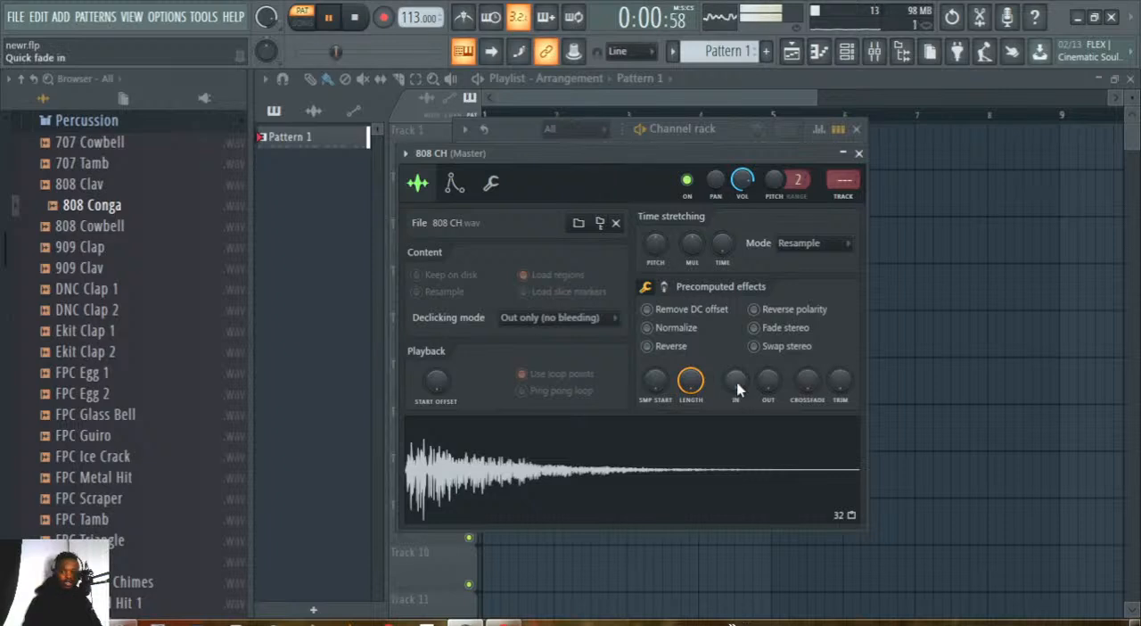
left_click_drag(738, 388, 765, 374)
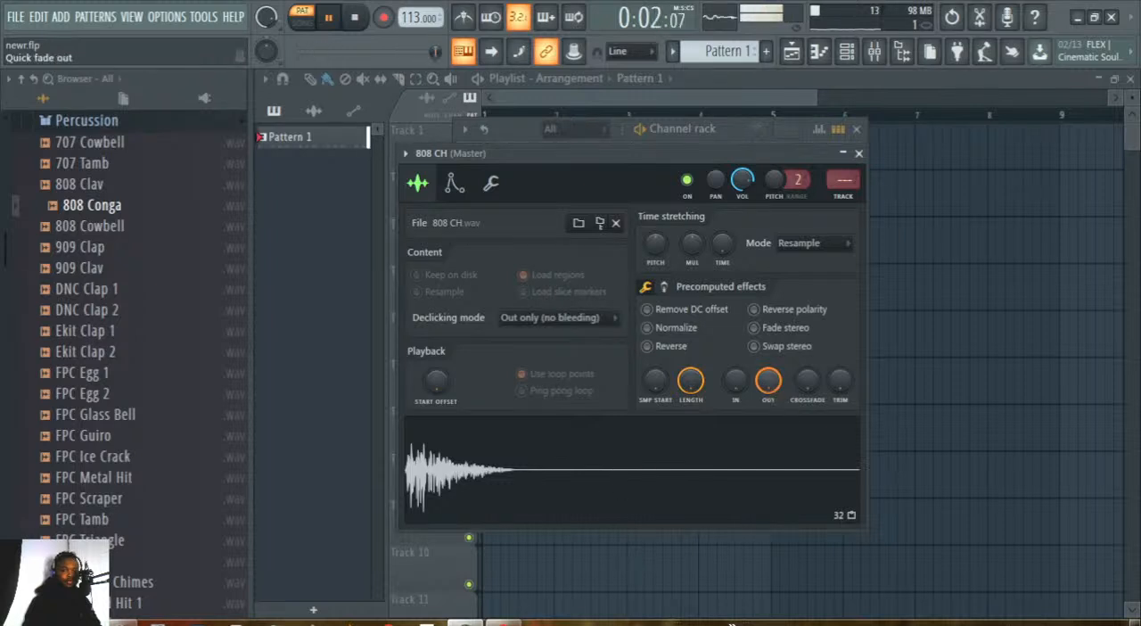
Close the 808 CH channel settings and unmute 707 Kick, 909 Clap and 808 Conga to play all the drums together.
left_click(858, 153)
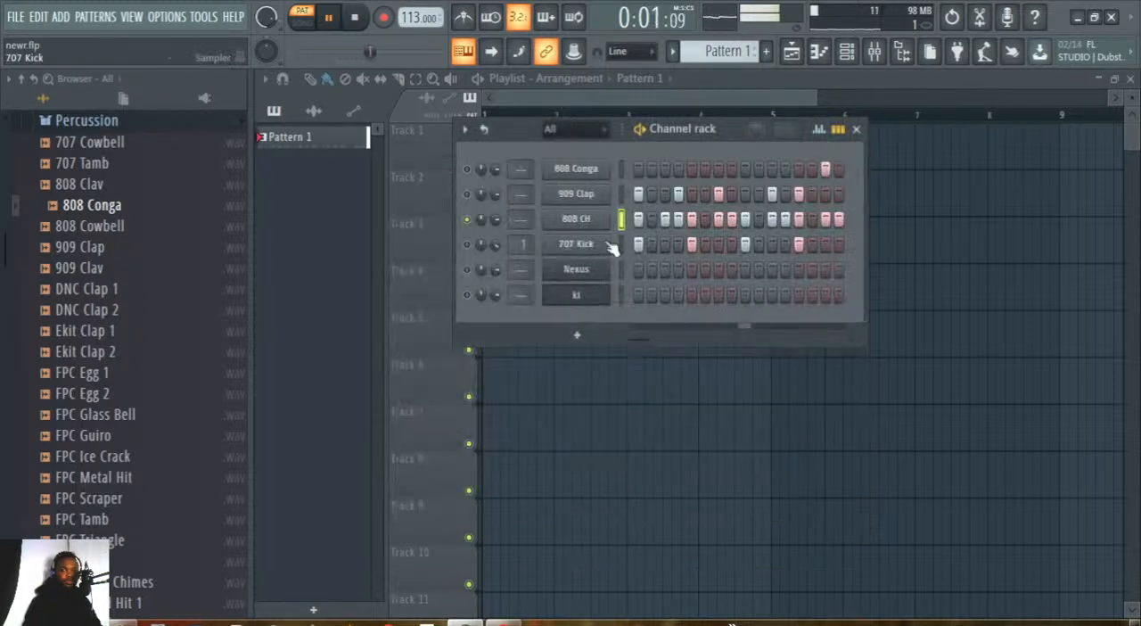
left_click(467, 245)
left_click(467, 195)
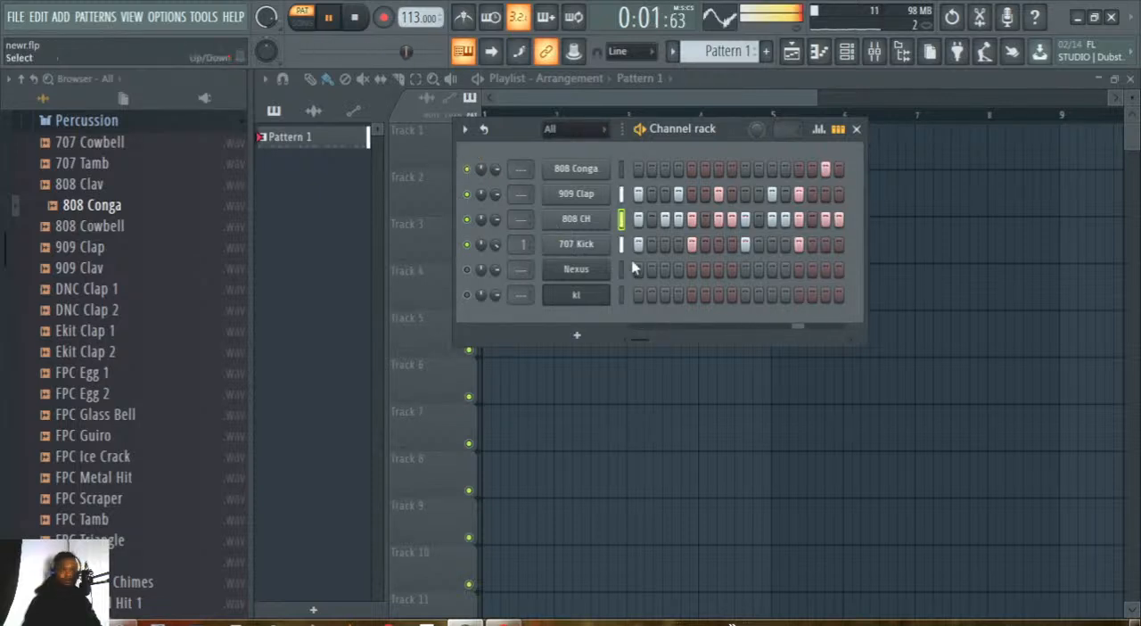
Readjust the 909 Clap sample's quick fade-out, trying it at zero before raising it again, and close its channel settings.
left_click(581, 196)
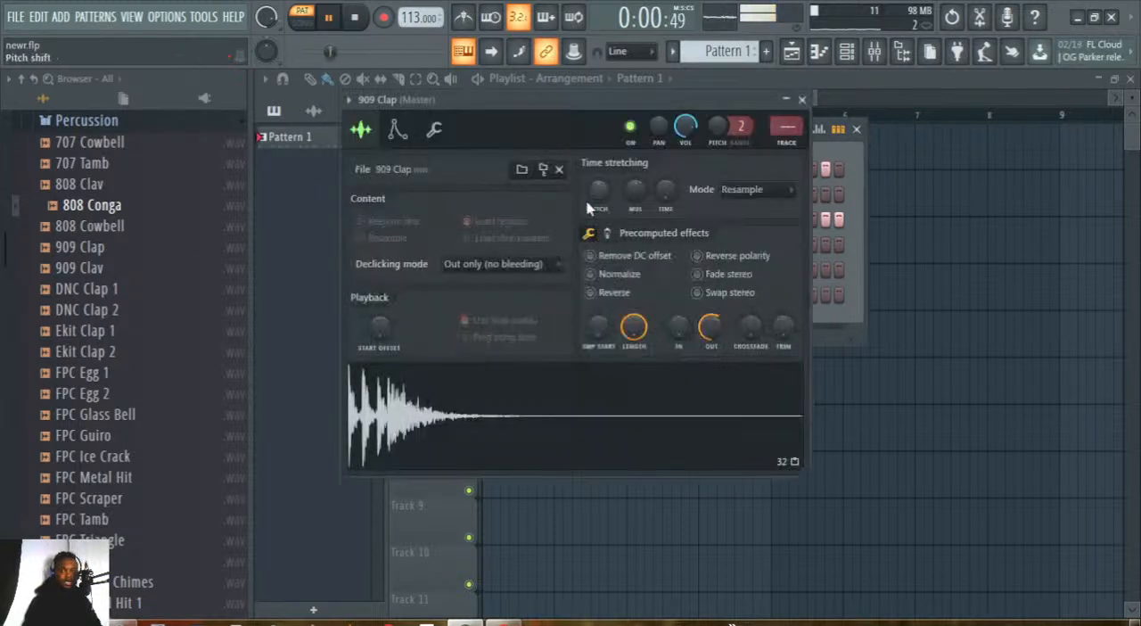
left_click(717, 332)
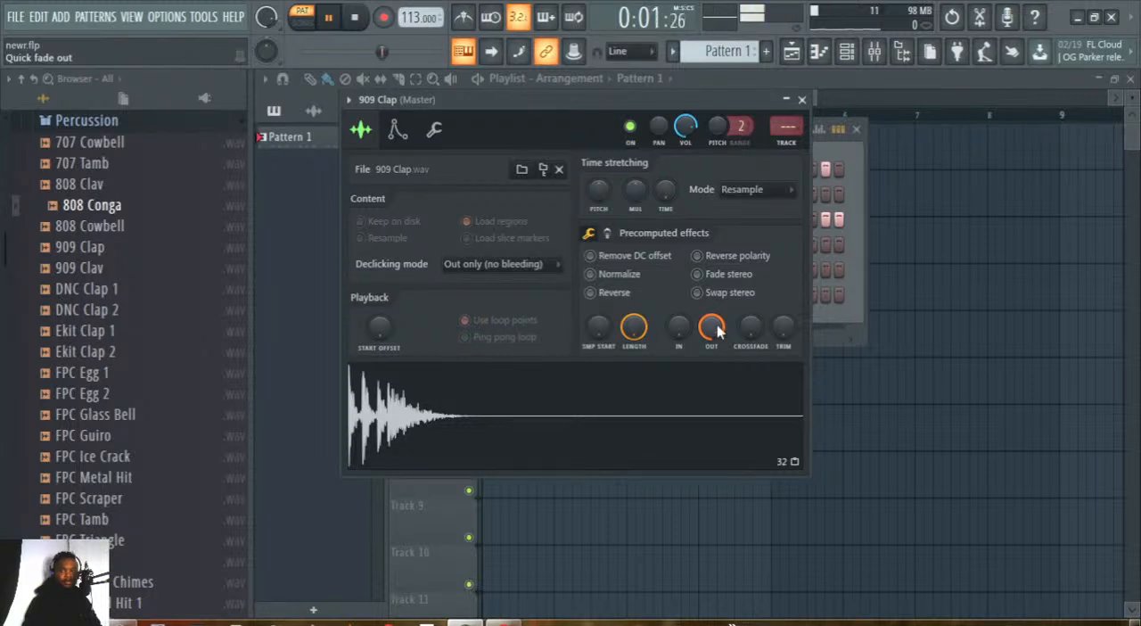
left_click_drag(708, 335, 708, 331)
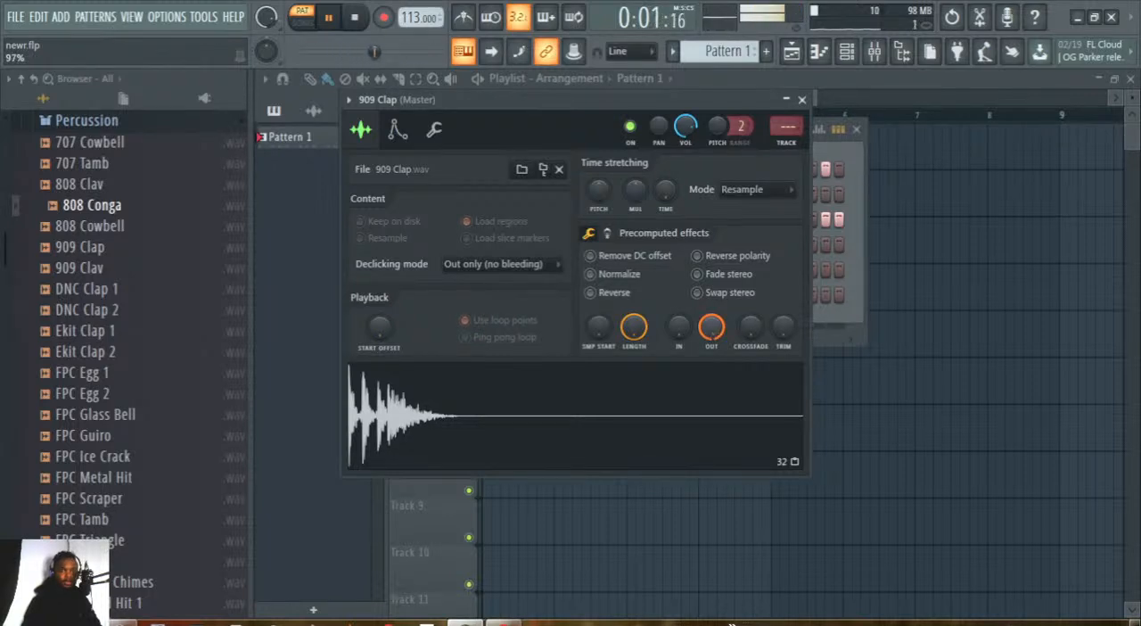
left_click(801, 100)
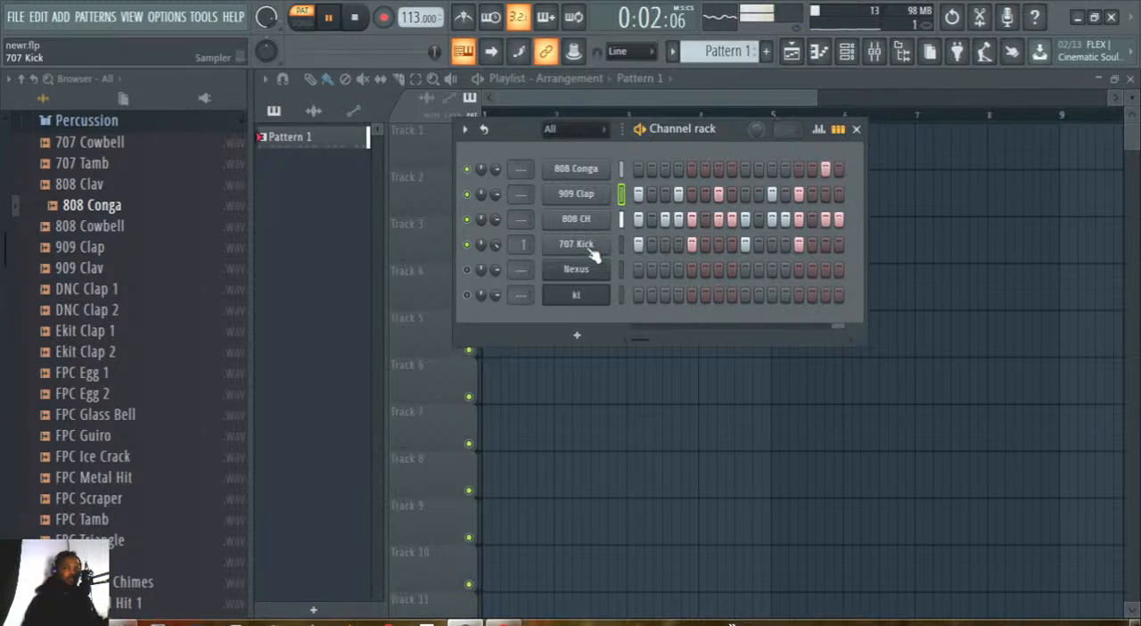
left_click(577, 195)
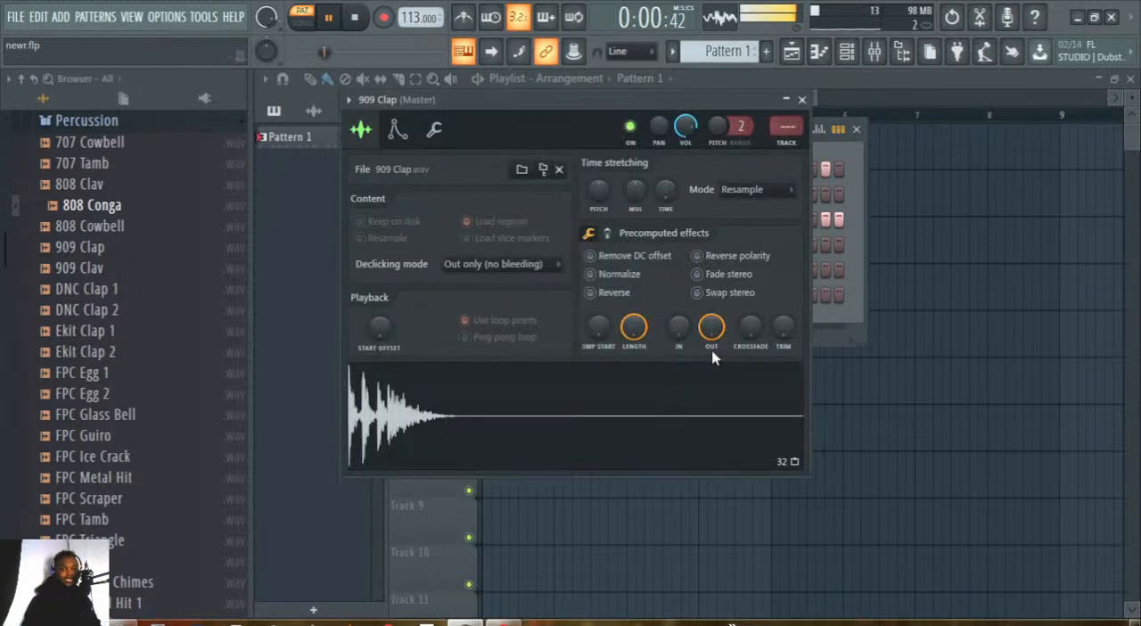
left_click_drag(710, 336, 710, 374)
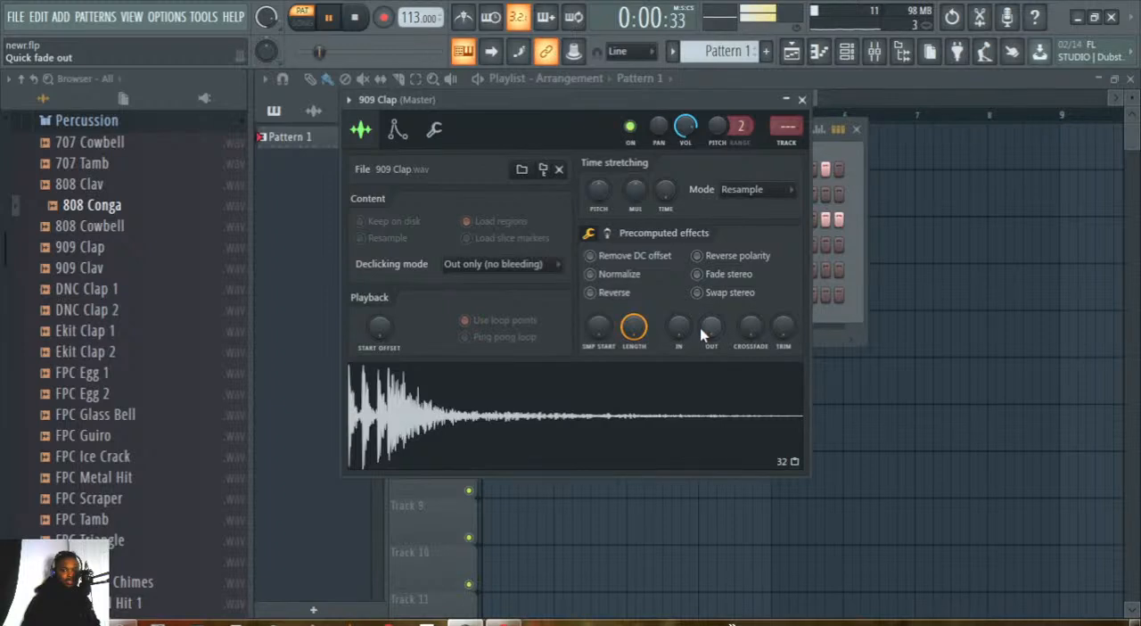
left_click_drag(710, 328, 710, 281)
left_click(802, 100)
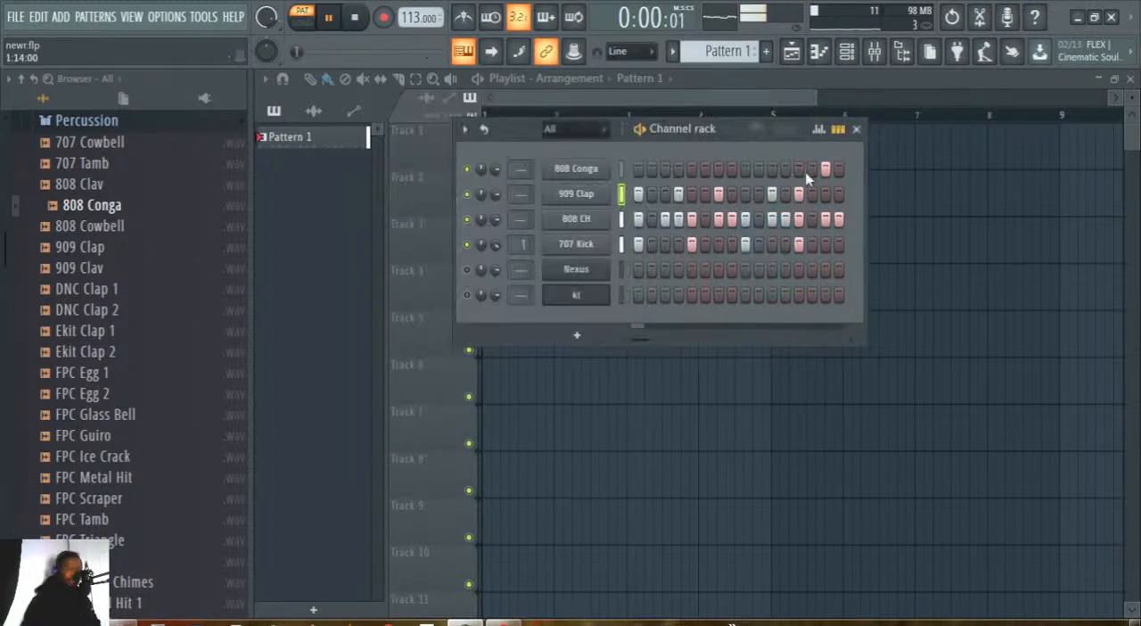
Set the project tempo to 114 and select and unmute the kl instrument channel.
left_click(784, 218)
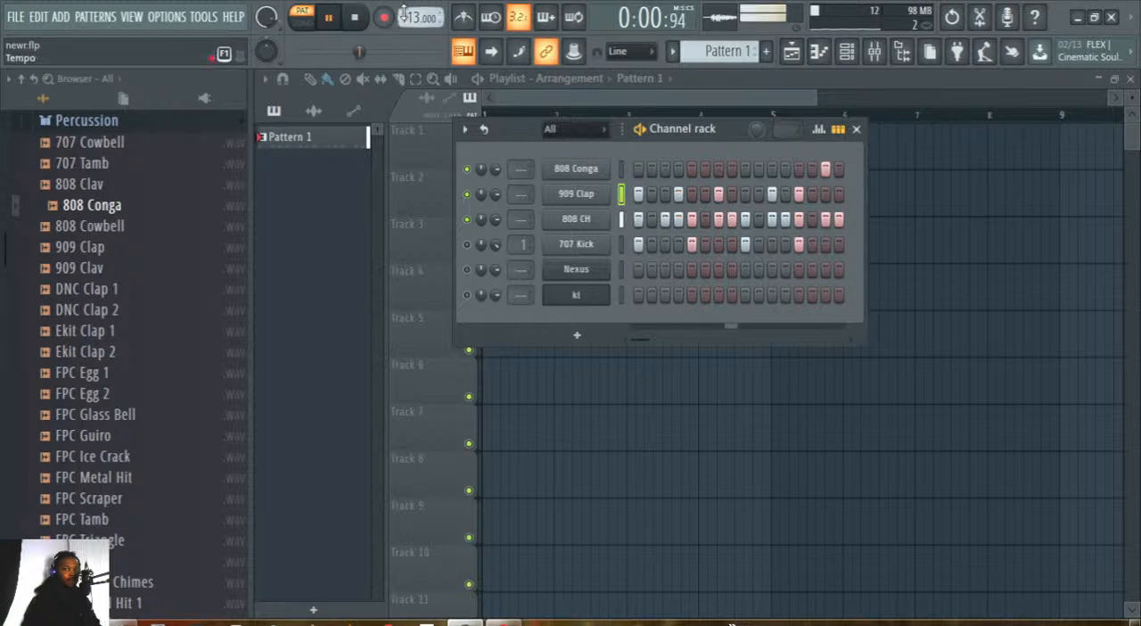
left_click_drag(408, 17, 432, 61)
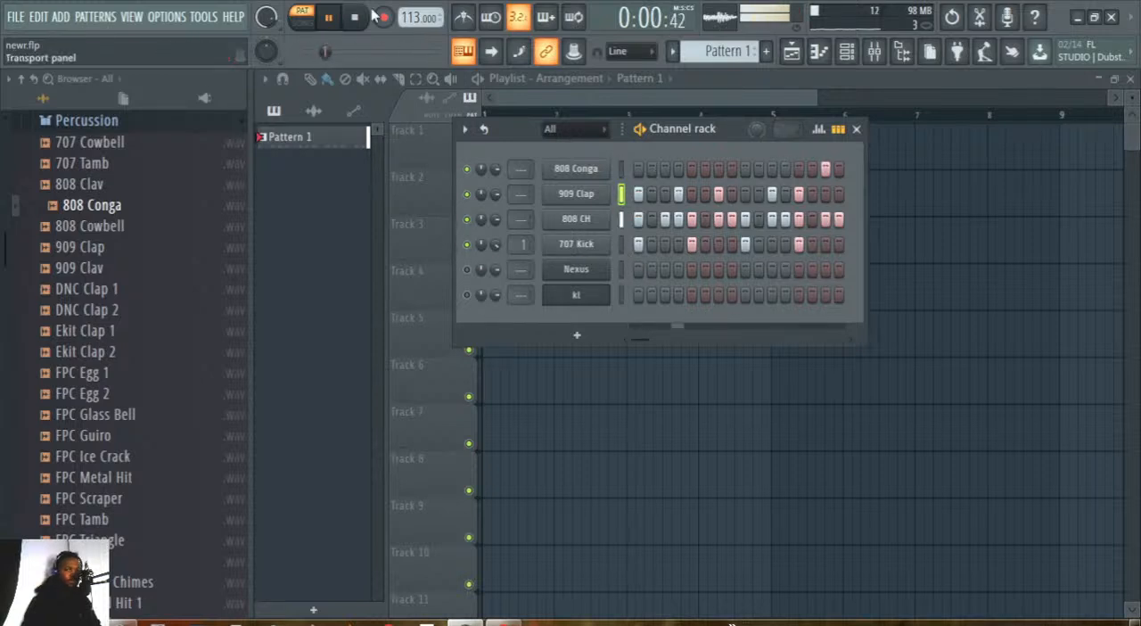
left_click_drag(401, 20, 420, 45)
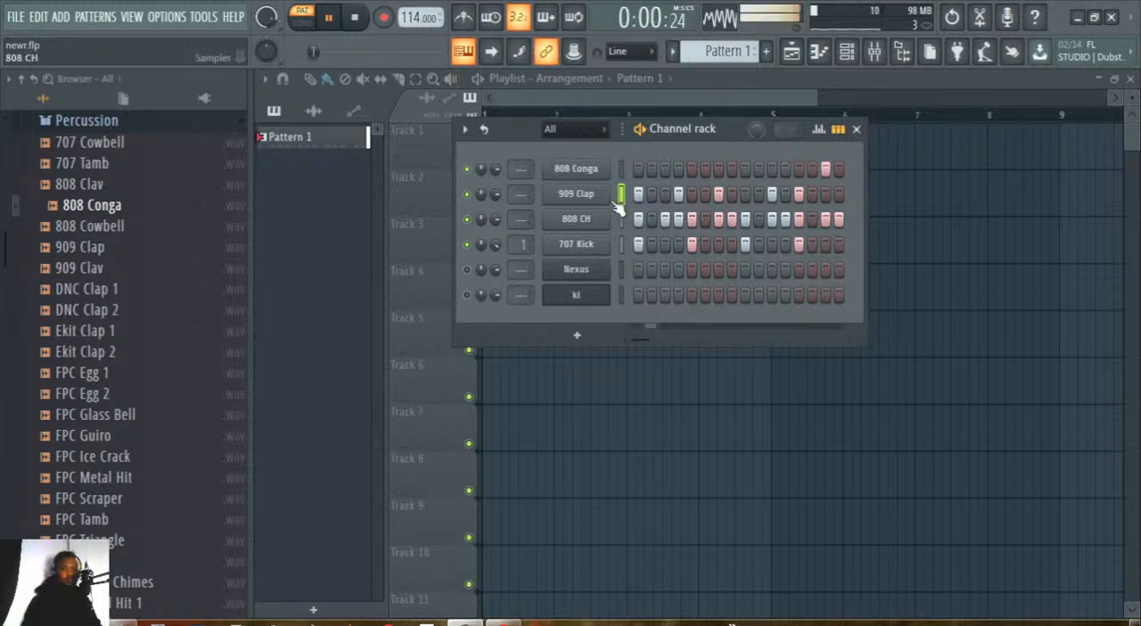
left_click(618, 295)
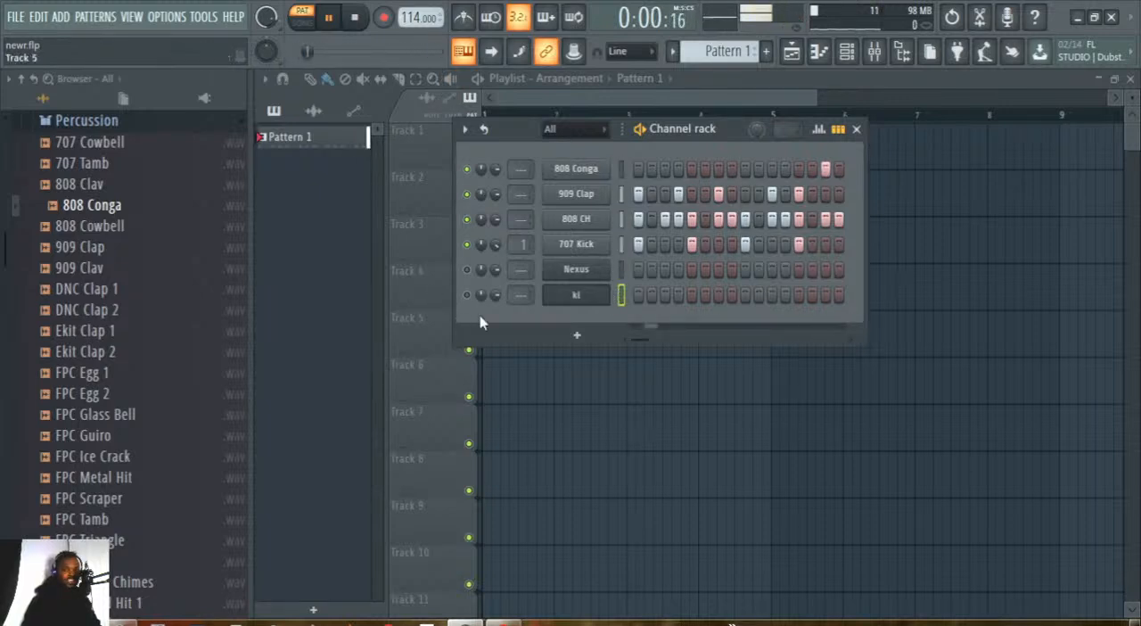
left_click(467, 293)
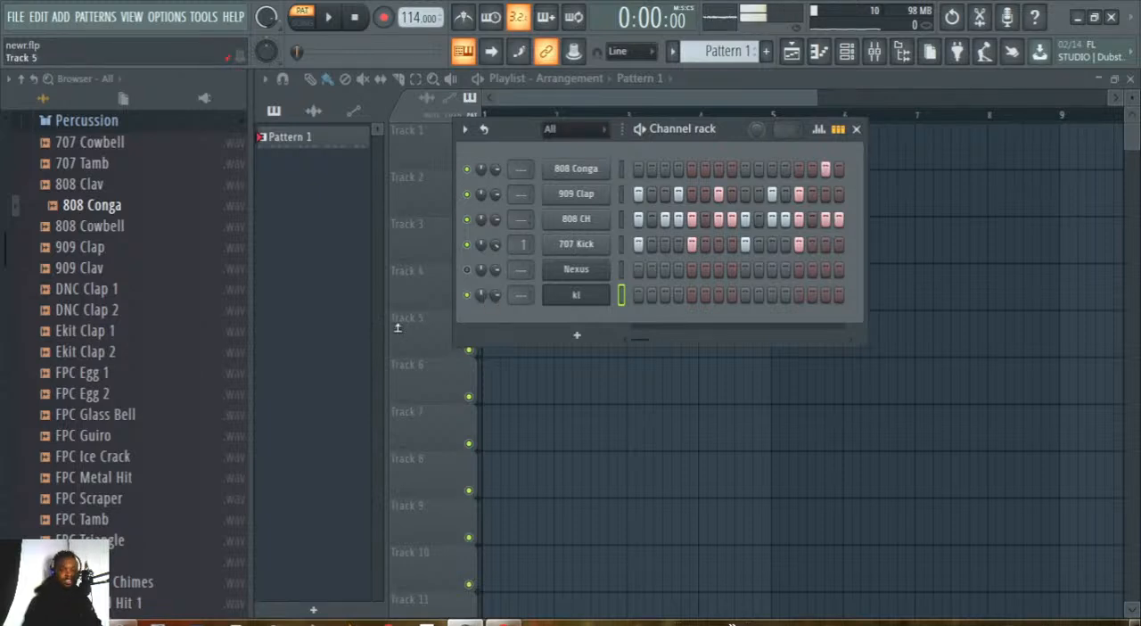
Switch to OBS Studio to check the stream and return to FL Studio.
key("alt+Tab")
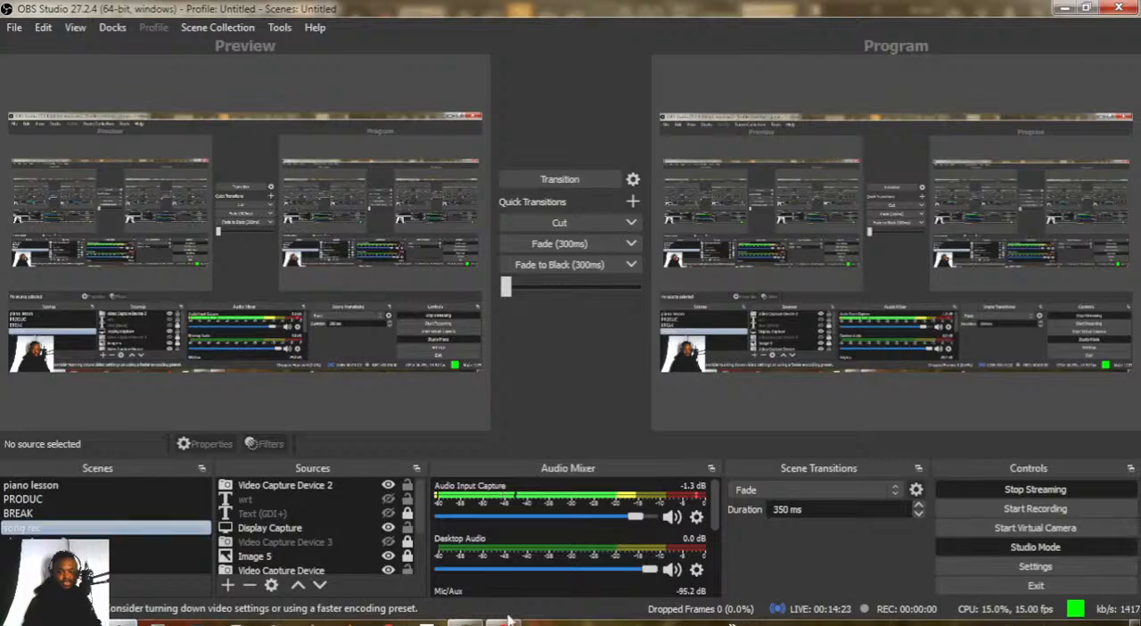
key("alt+Tab")
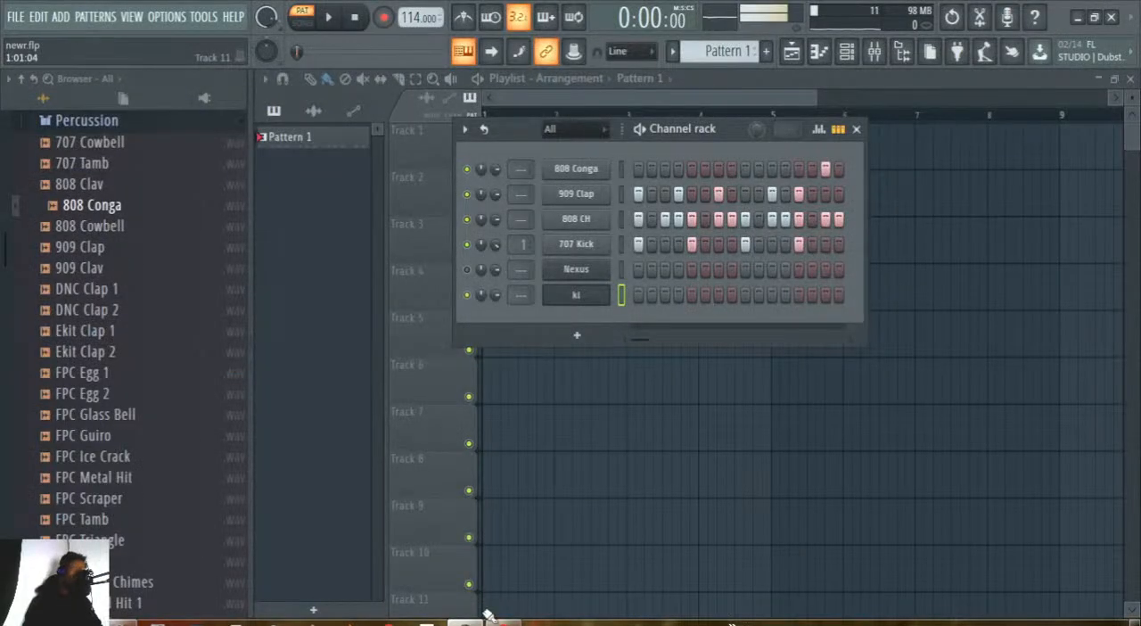
Play the pattern, raise the channel rack's main swing partway, and stop playback.
left_click(328, 23)
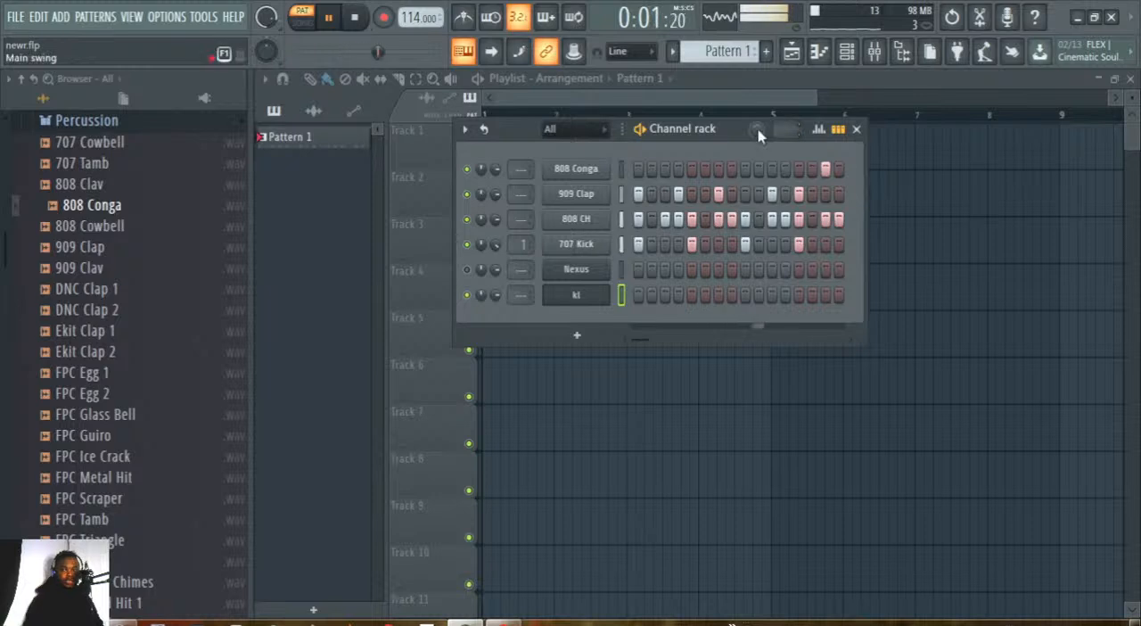
mouse_move(758, 134)
left_mouse_down()
mouse_move(758, 154)
mouse_move(756, 116)
mouse_move(755, 147)
left_mouse_up()
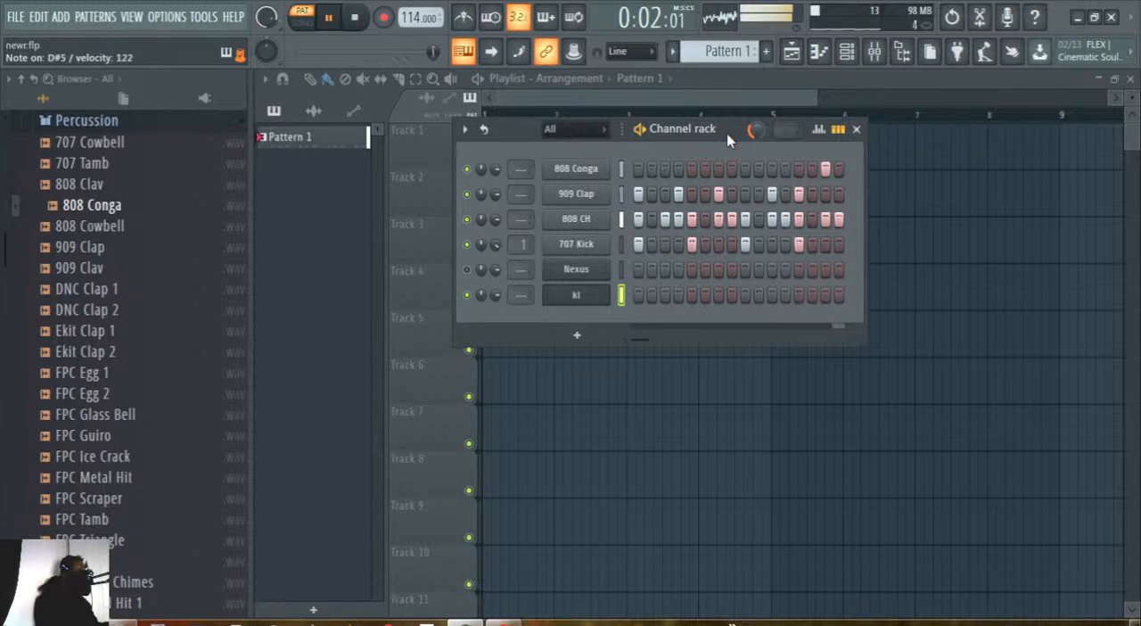
key("space")
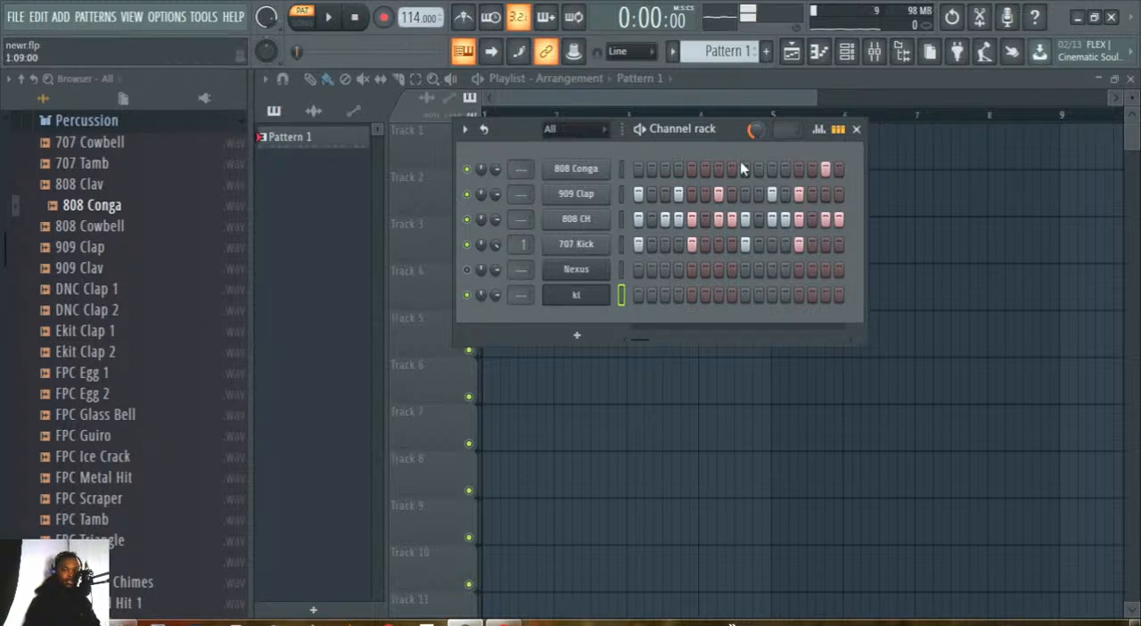
Move the channel rack lower, narrow the browser beside the playlist and bring the playlist to the front.
left_click_drag(726, 135, 650, 346)
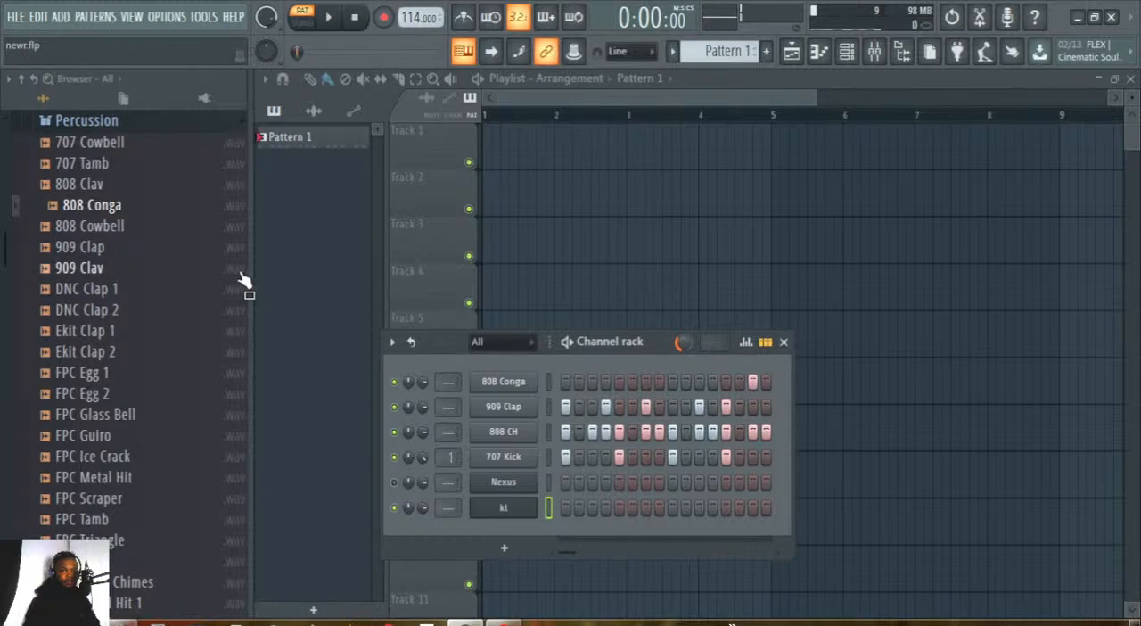
left_click_drag(249, 269, 187, 260)
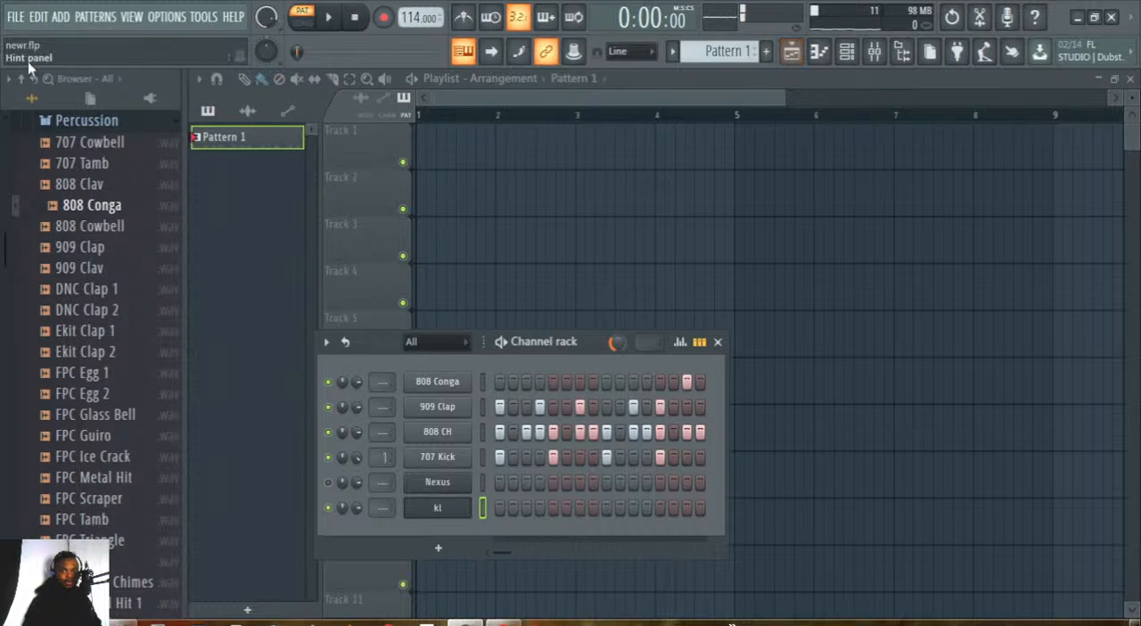
left_click(793, 52)
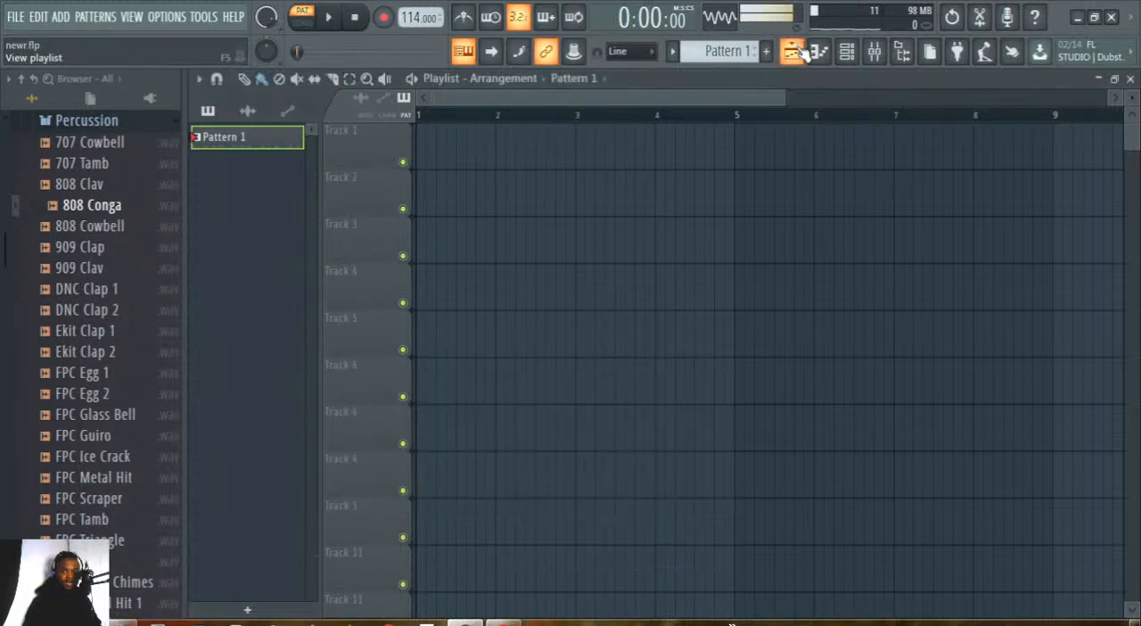
left_click(798, 52)
left_click(801, 53)
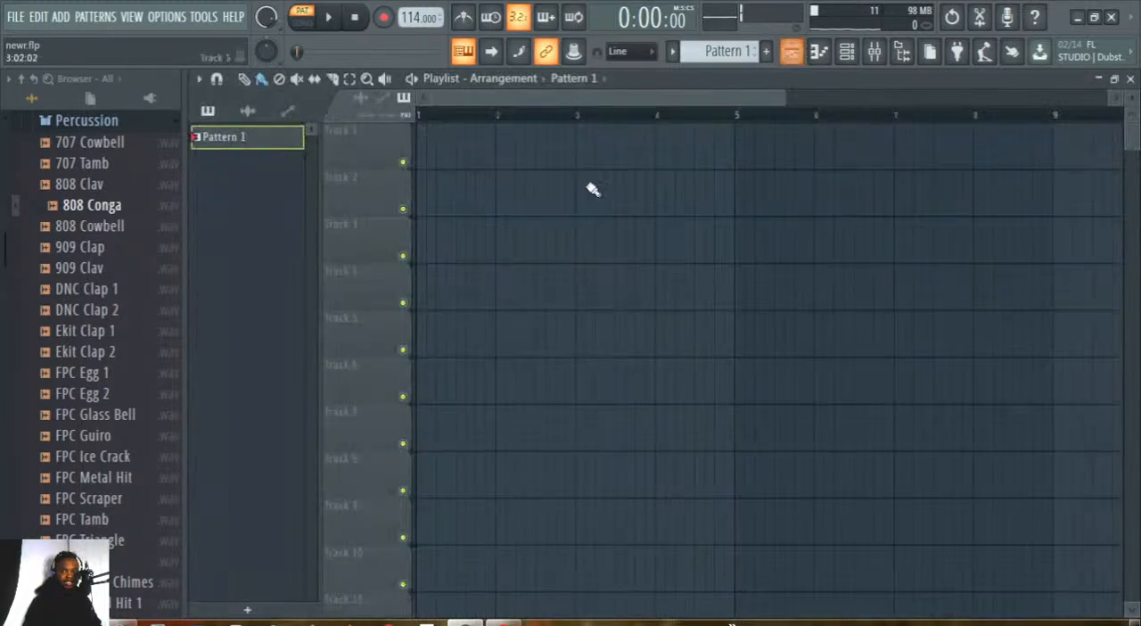
Place a Pattern 1 clip at bar 1 on playlist Track 1 and switch playback to song mode.
left_click(448, 156)
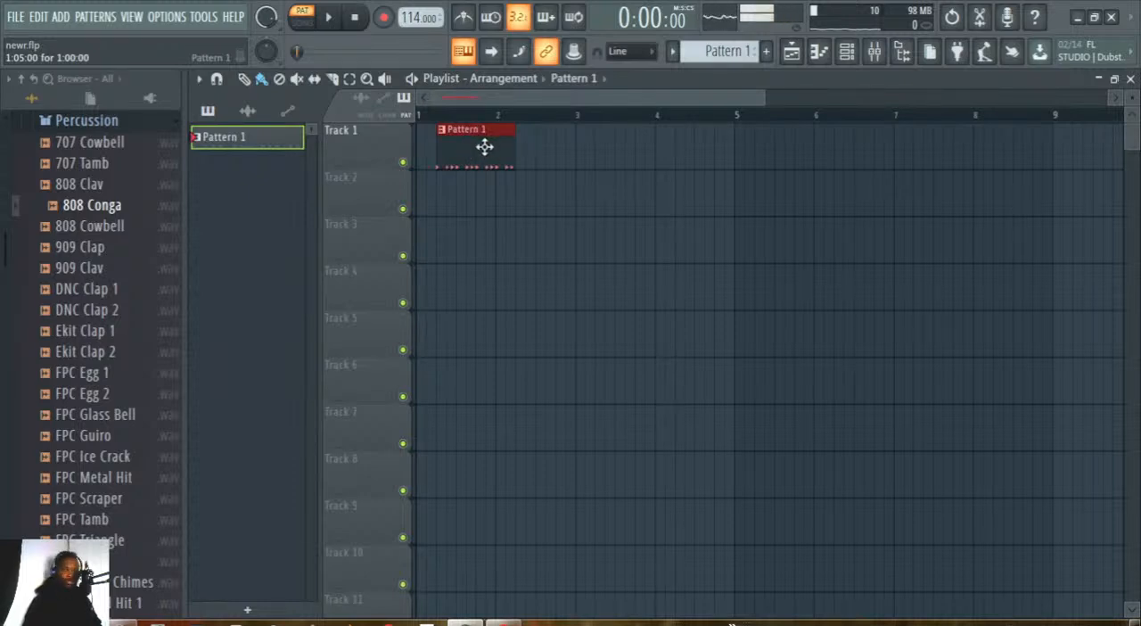
left_click_drag(486, 143, 465, 143)
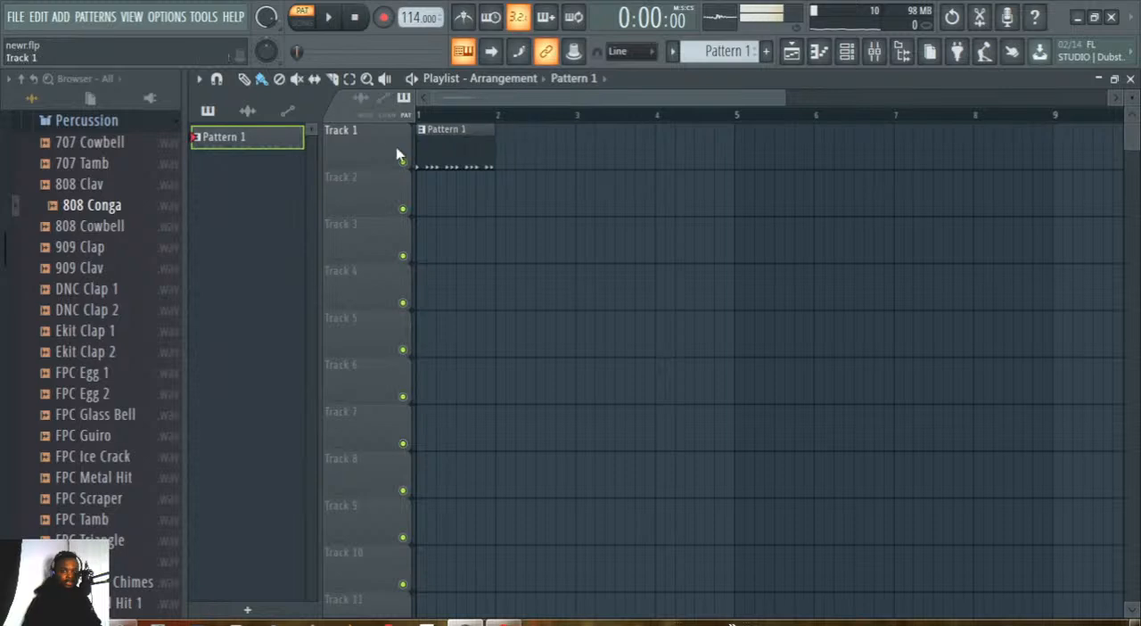
left_click(304, 17)
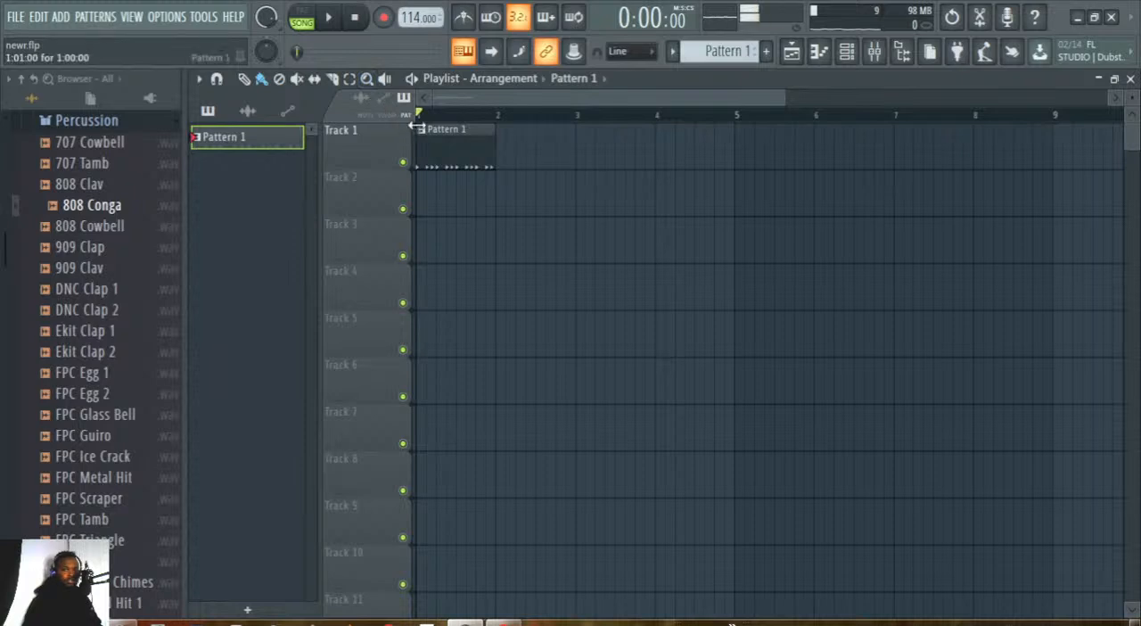
left_click(304, 16)
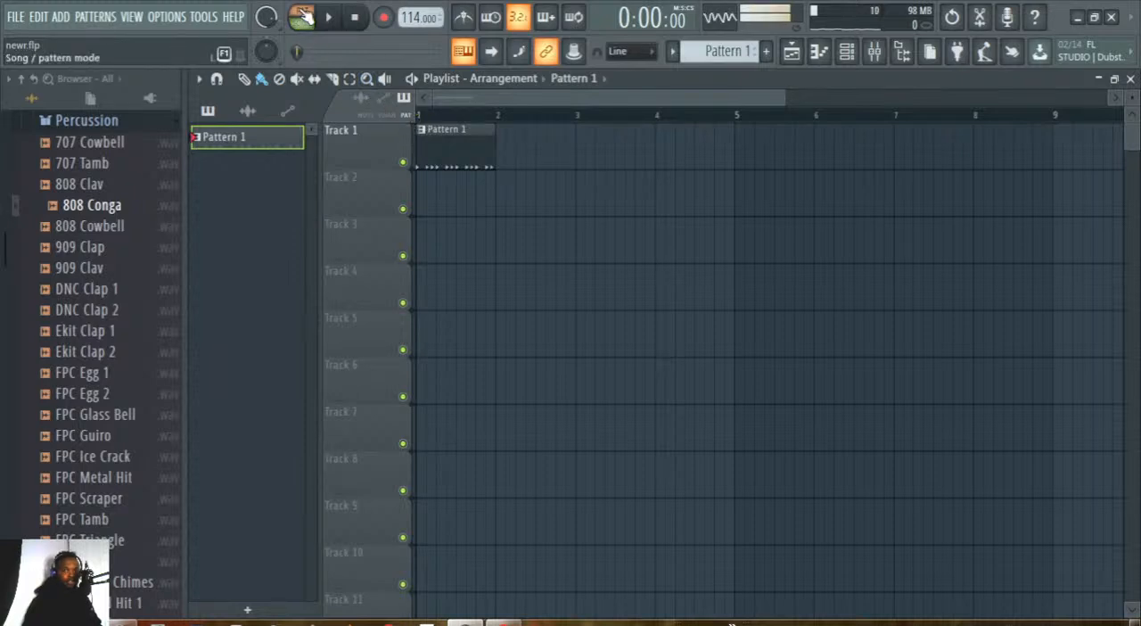
left_click(304, 16)
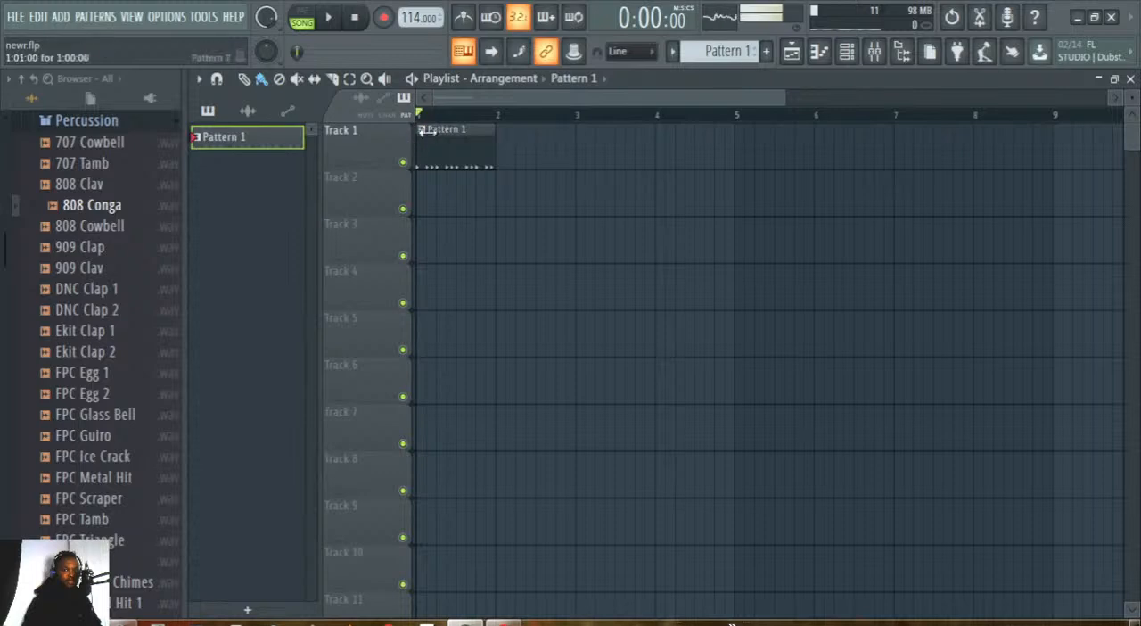
Show the channel rack over the playlist, move it higher and return to the playlist.
left_click(846, 50)
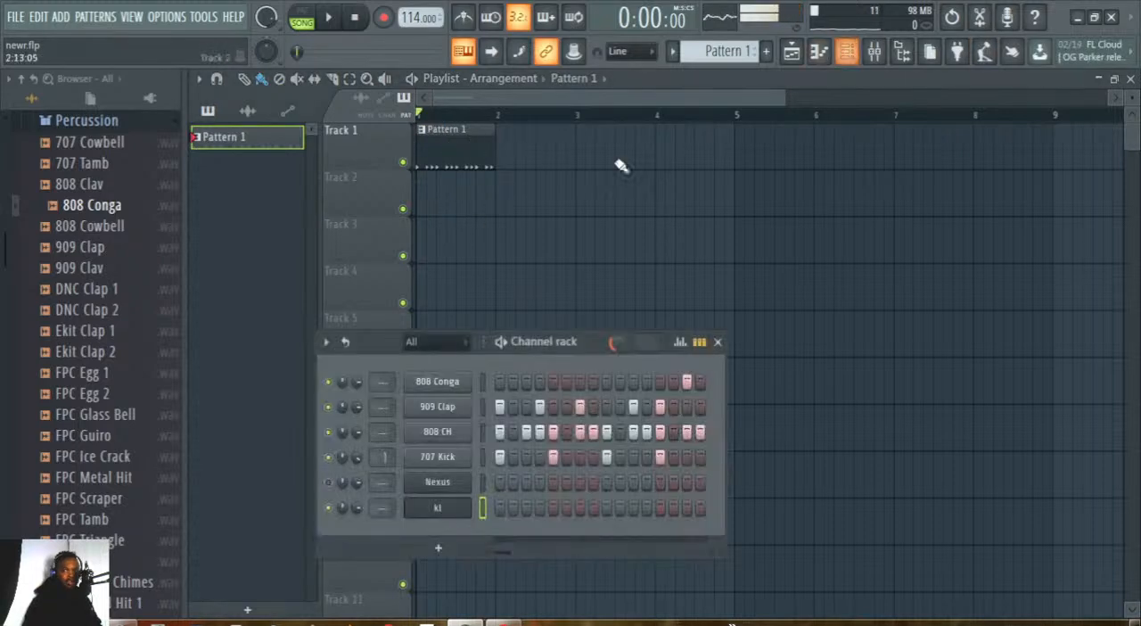
left_click_drag(562, 344, 566, 228)
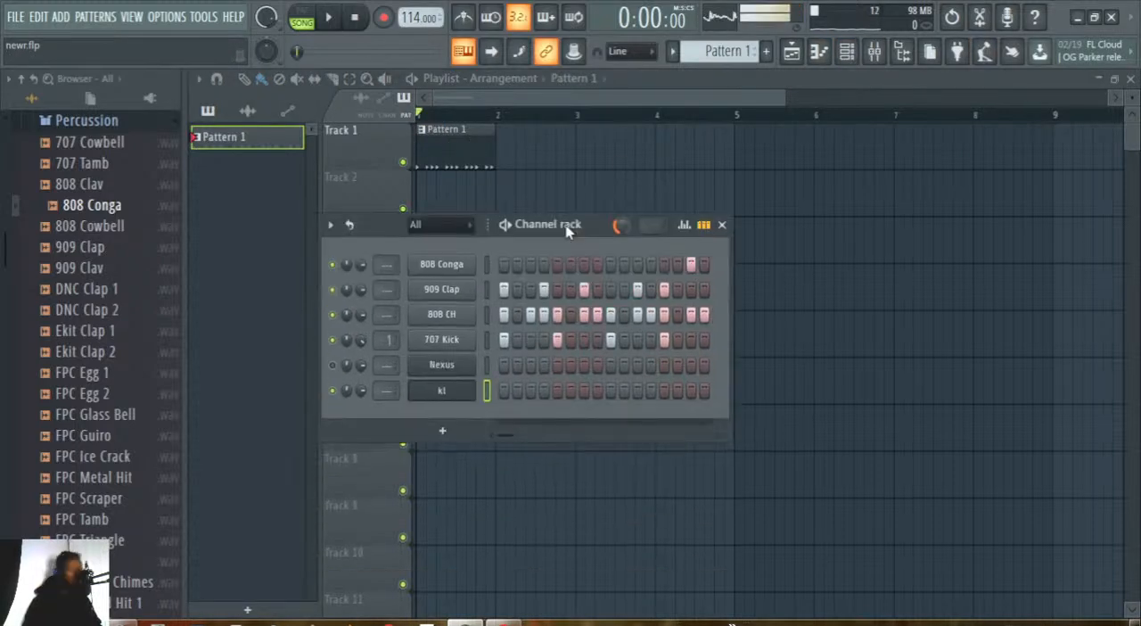
left_click(739, 88)
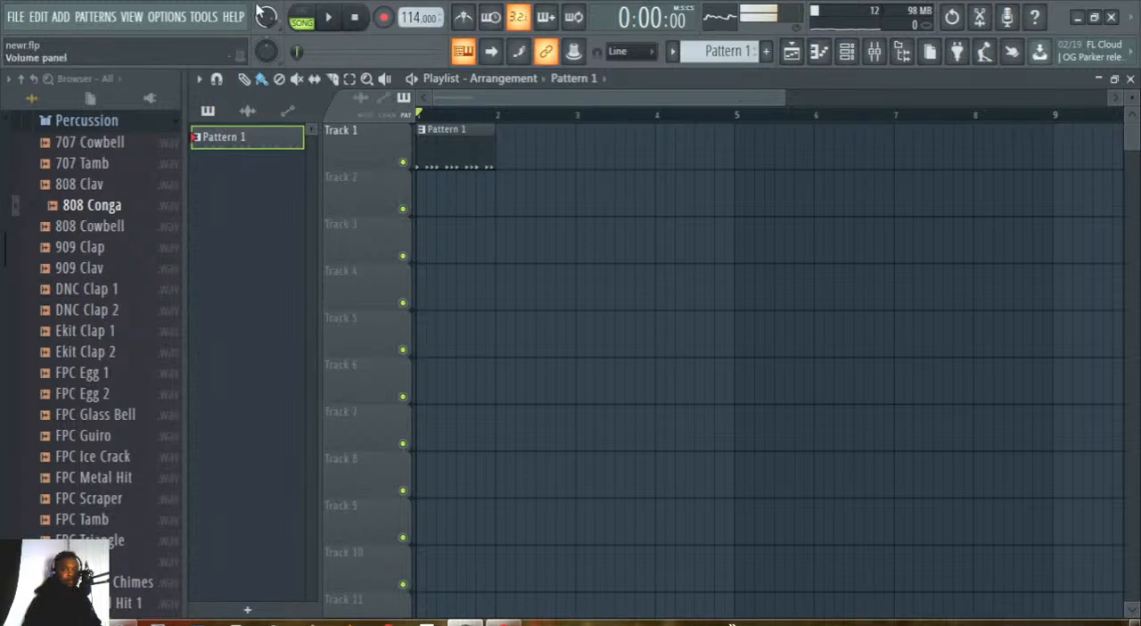
Play the arrangement from the start, set the main snap to (none), and stop playback.
left_click(337, 17)
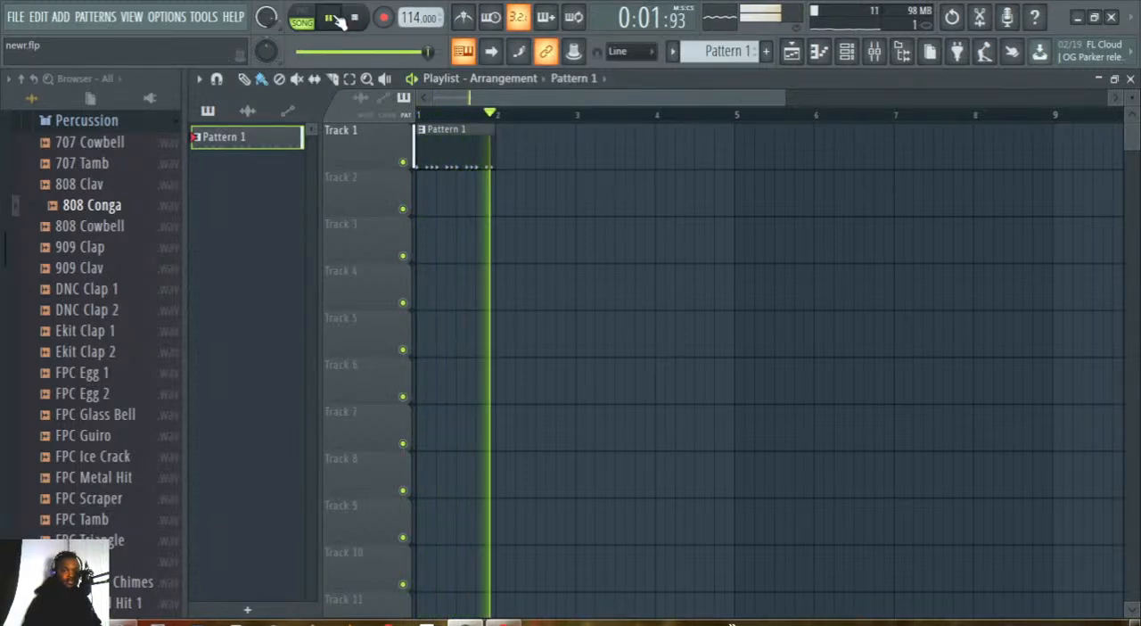
left_click(355, 17)
left_click(328, 18)
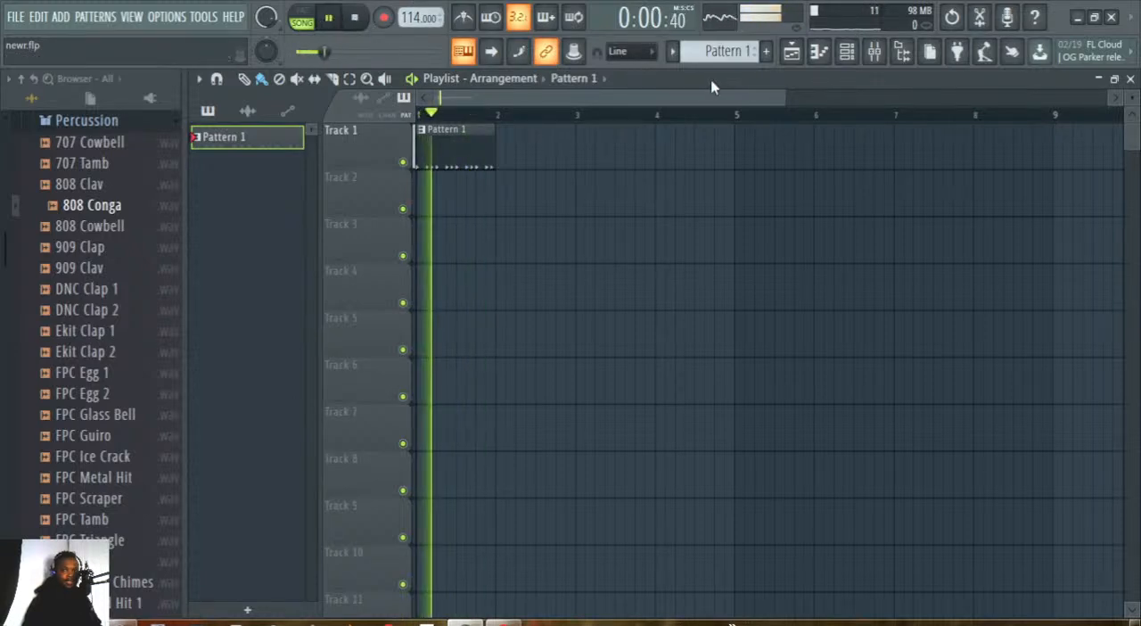
left_click(631, 51)
left_click(631, 107)
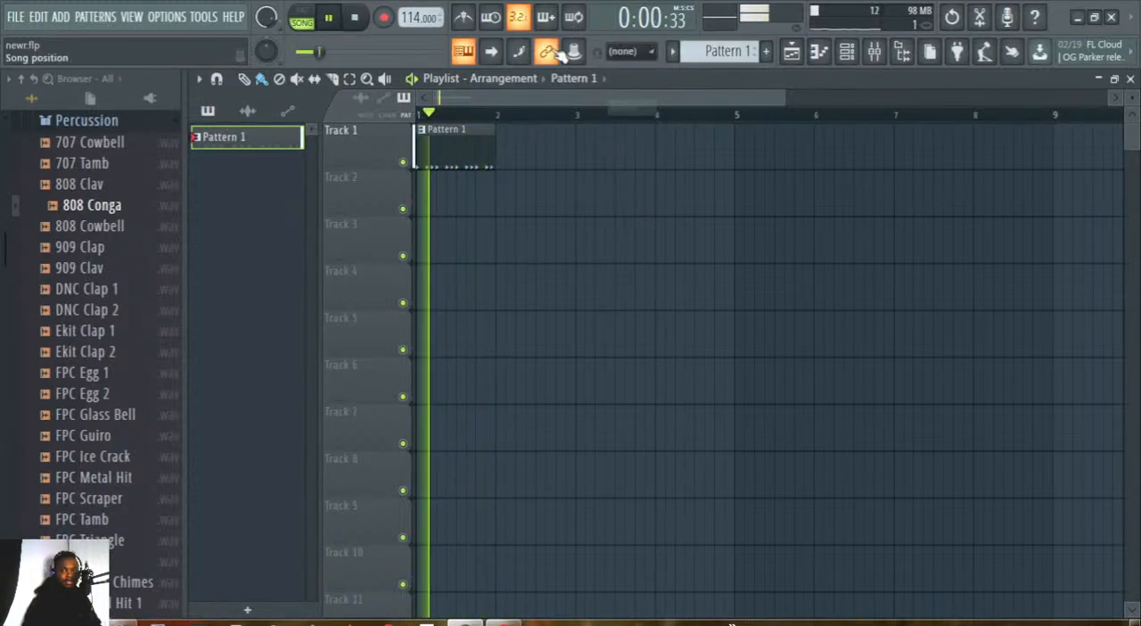
left_click(357, 20)
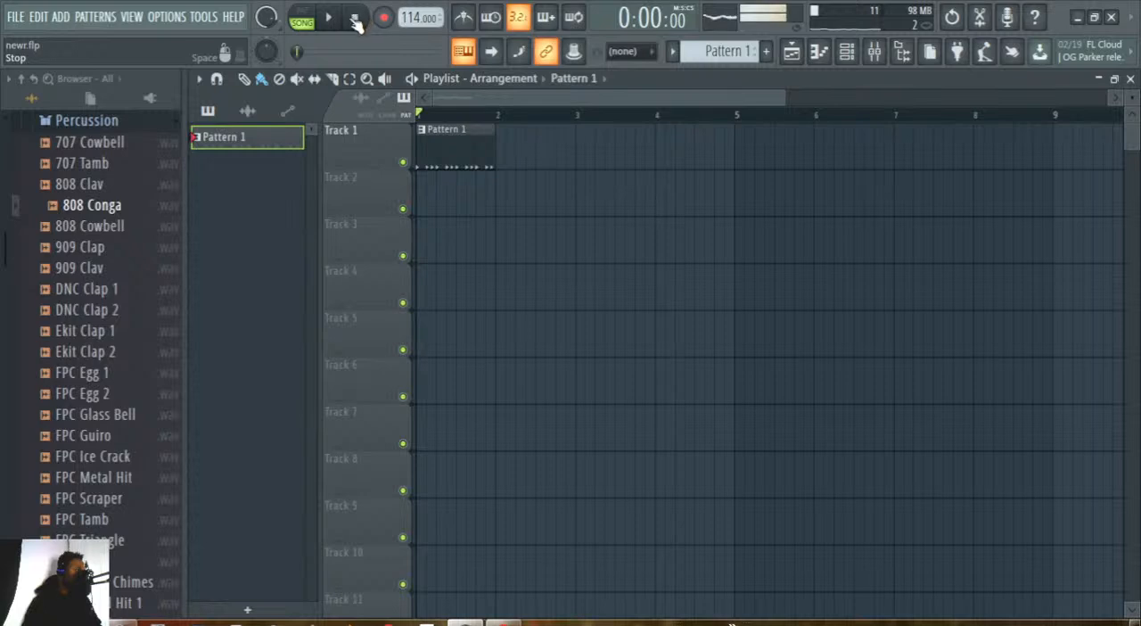
Set the main snap to Line and play the arrangement briefly.
left_click(624, 51)
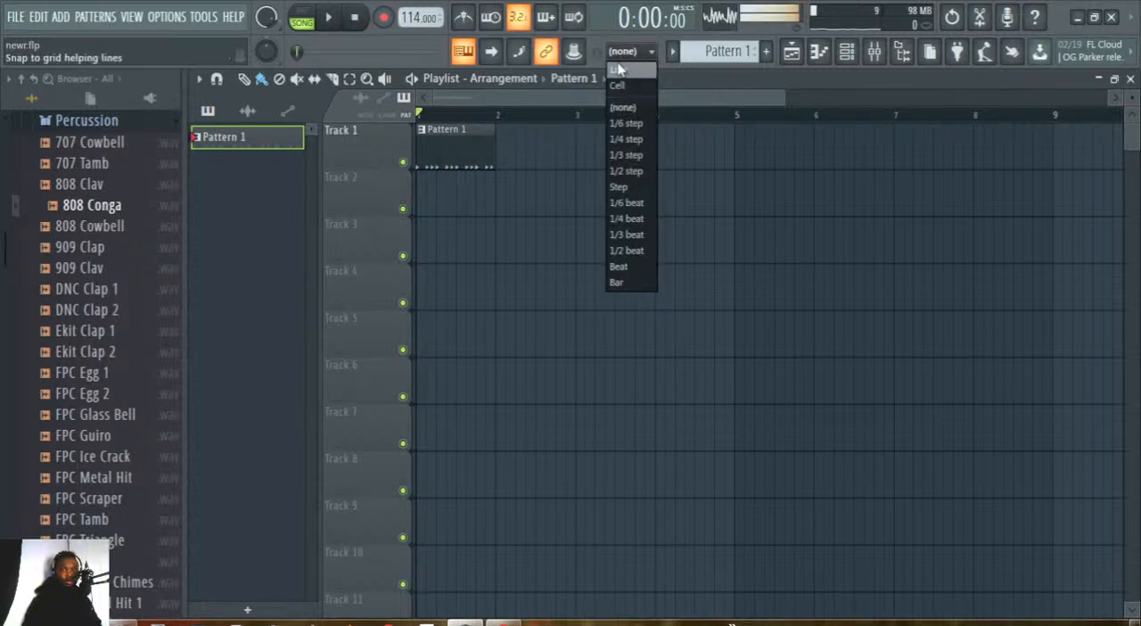
left_click(619, 69)
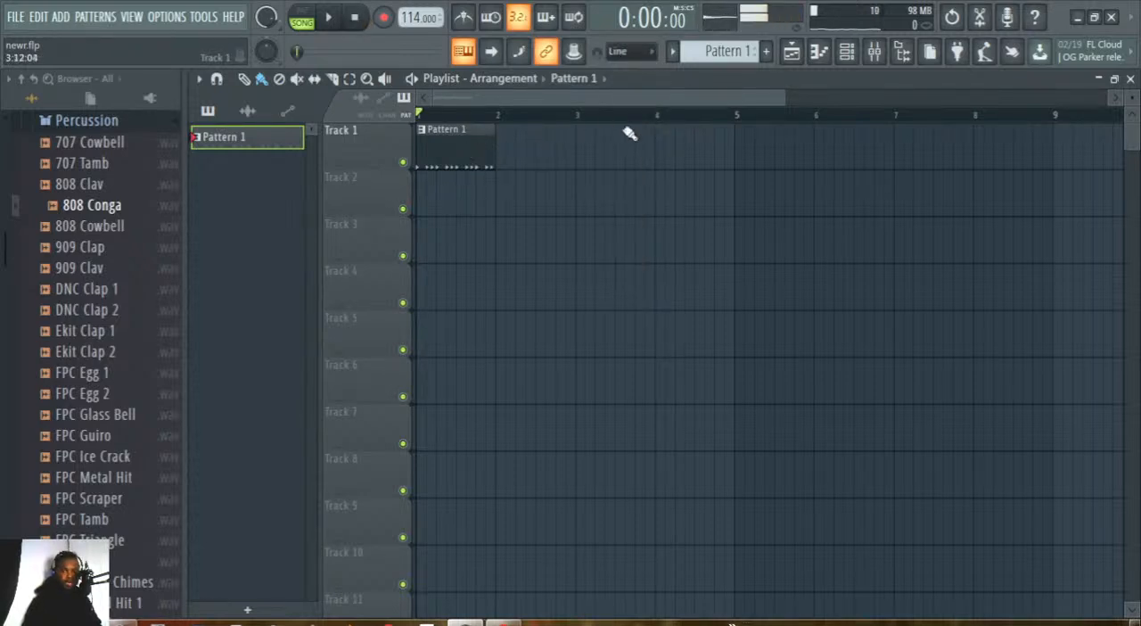
key("space")
Place Pattern 1 clips at bars 2, 3 and 4 on playlist Track 1.
left_click_drag(763, 99, 1058, 98)
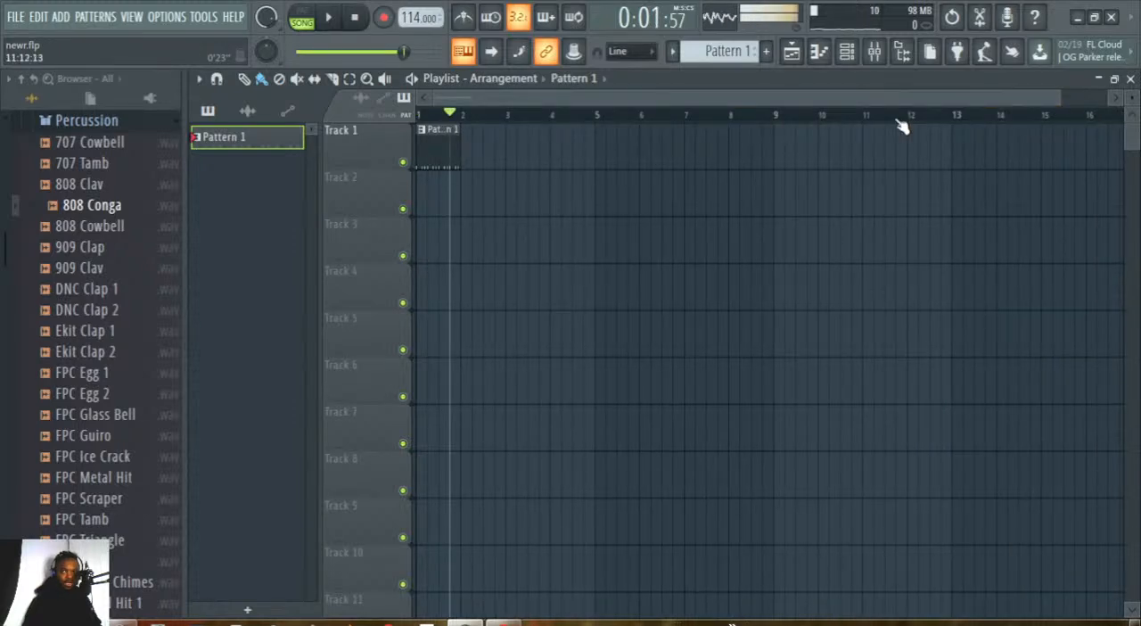
left_click(469, 147)
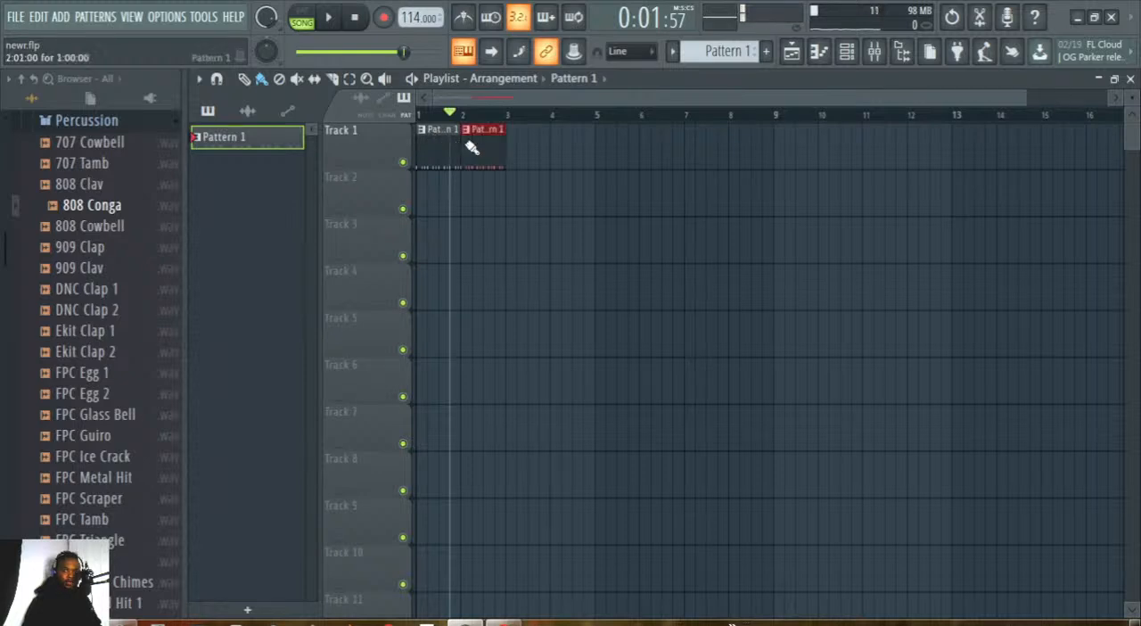
left_click(532, 146)
mouse_move(584, 140)
left_mouse_down()
mouse_move(594, 135)
mouse_move(577, 132)
left_mouse_up()
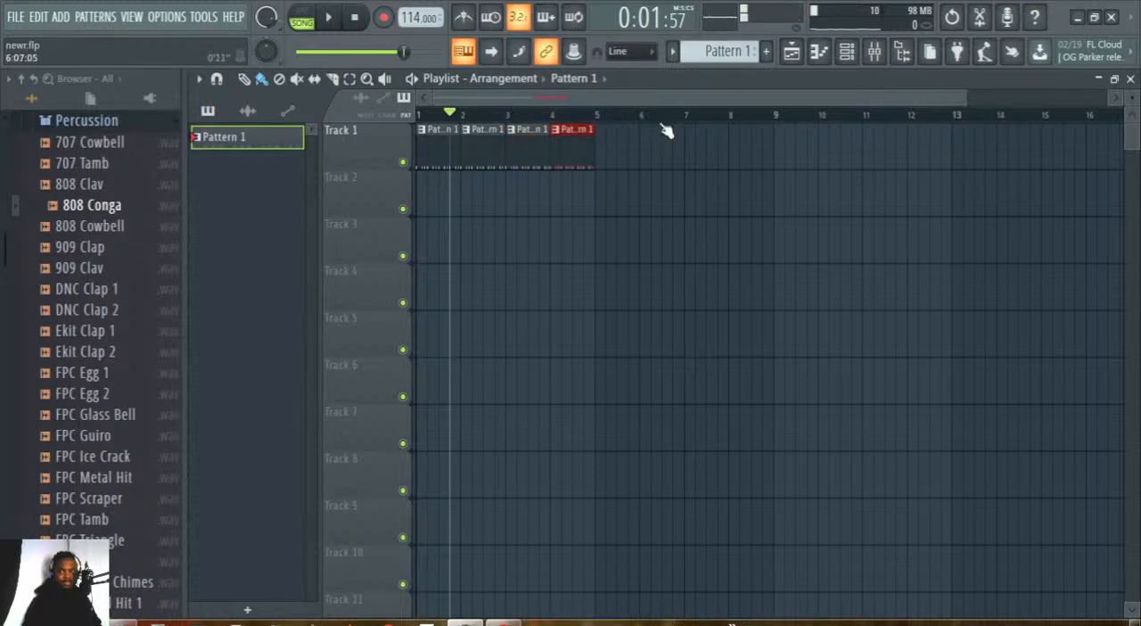
Add Pattern 1 clips on Track 1 and align them to bars 5 and 6, flush with the preceding clips.
scroll(652, 125, "up", 2)
left_click(575, 144)
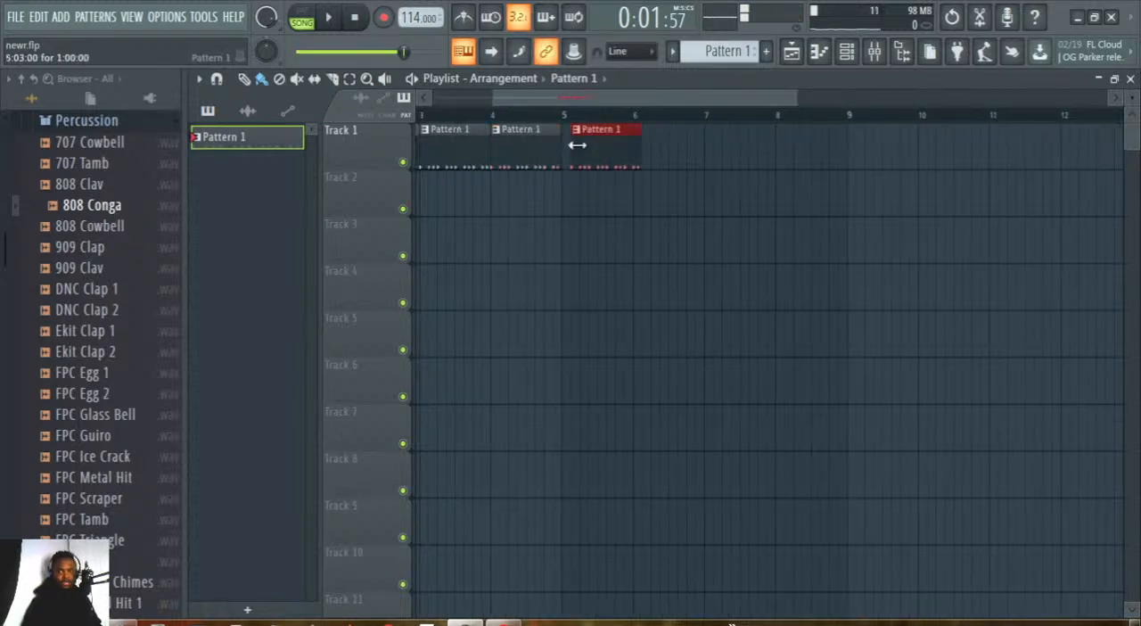
left_click_drag(594, 153, 589, 158)
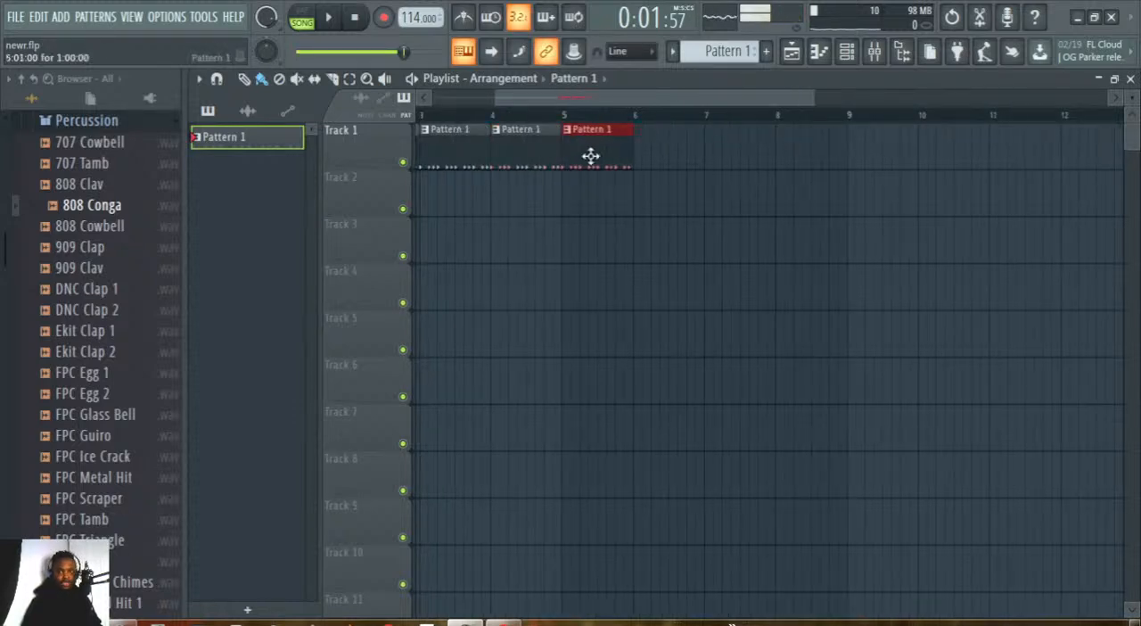
left_click(655, 154)
left_click_drag(659, 156, 656, 157)
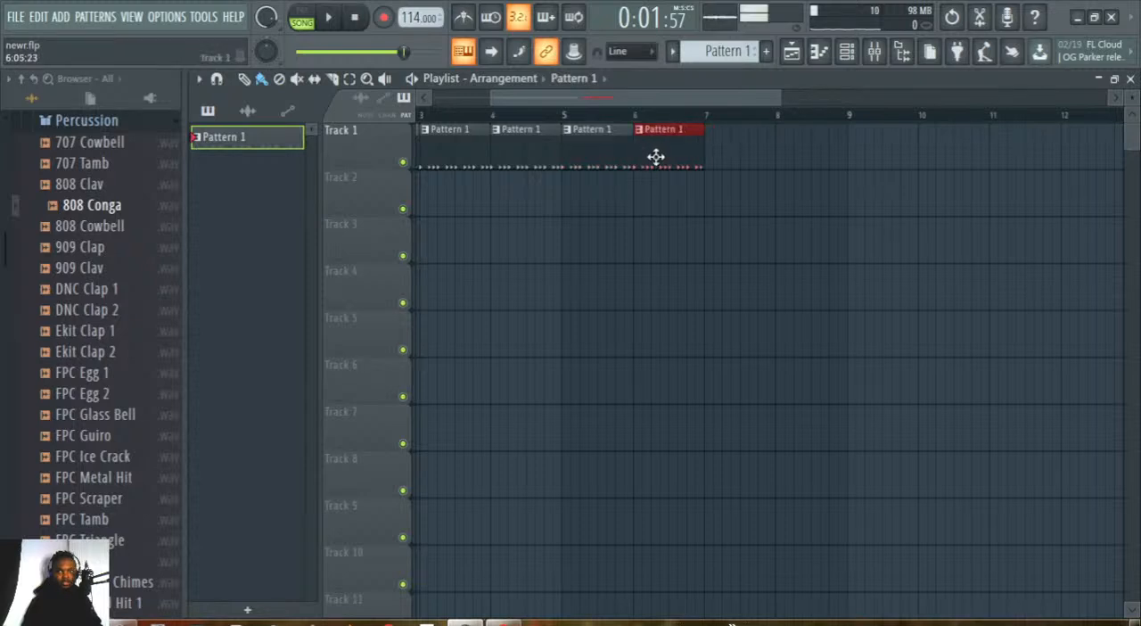
Paint three more Pattern 1 clips on Track 1 and align them to bars 7, 8 and 9 without gaps.
left_click(246, 79)
left_click(261, 85)
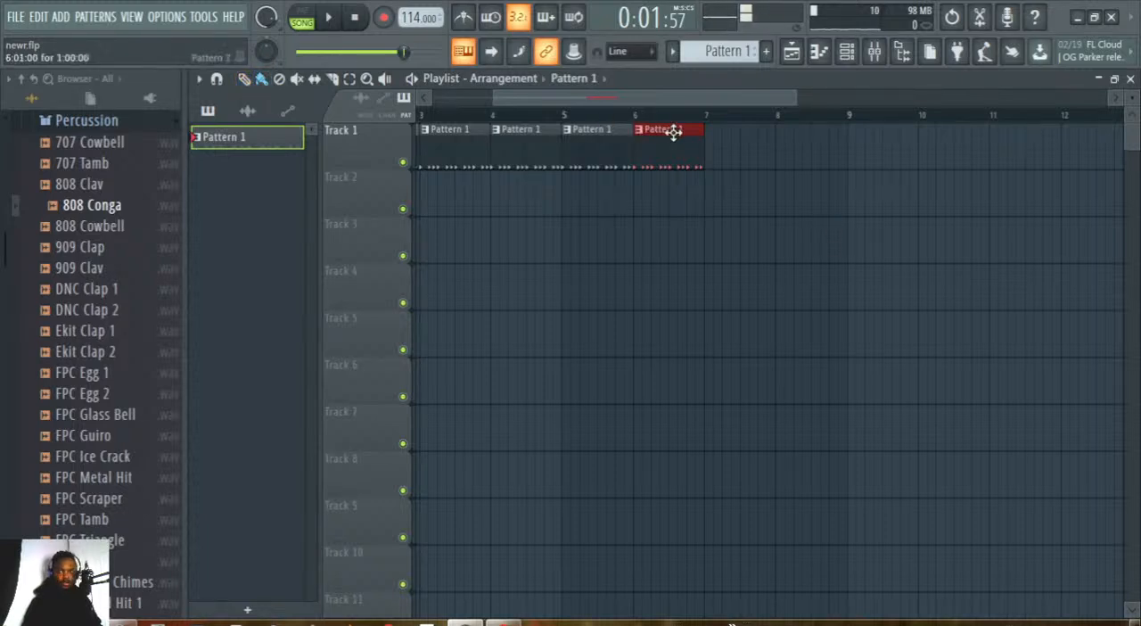
left_click(727, 144)
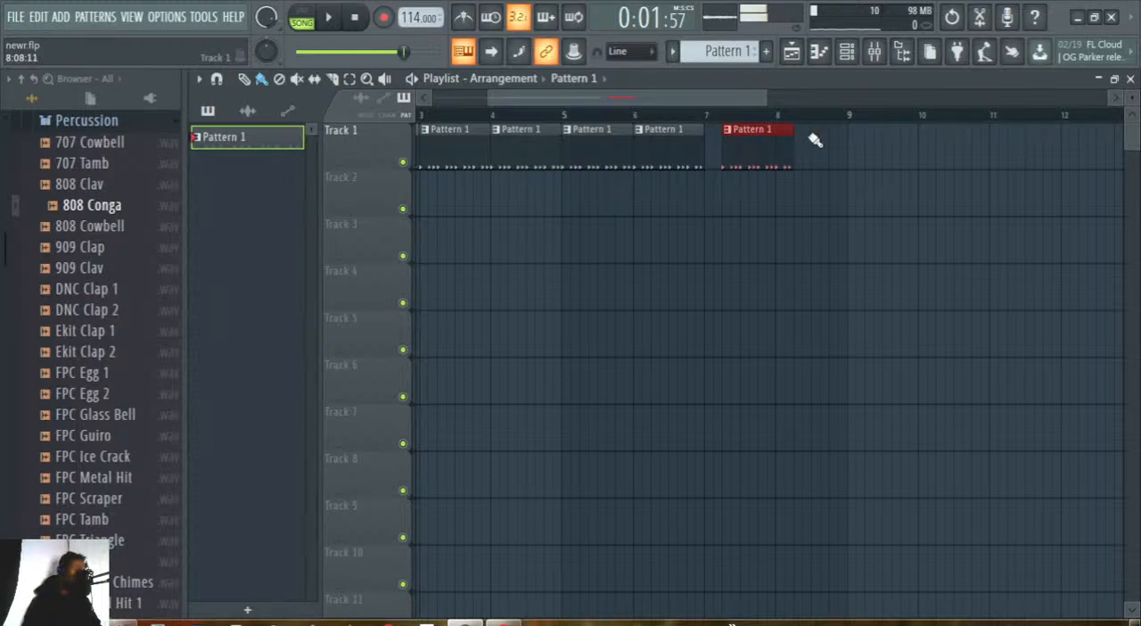
left_click_drag(765, 148, 748, 146)
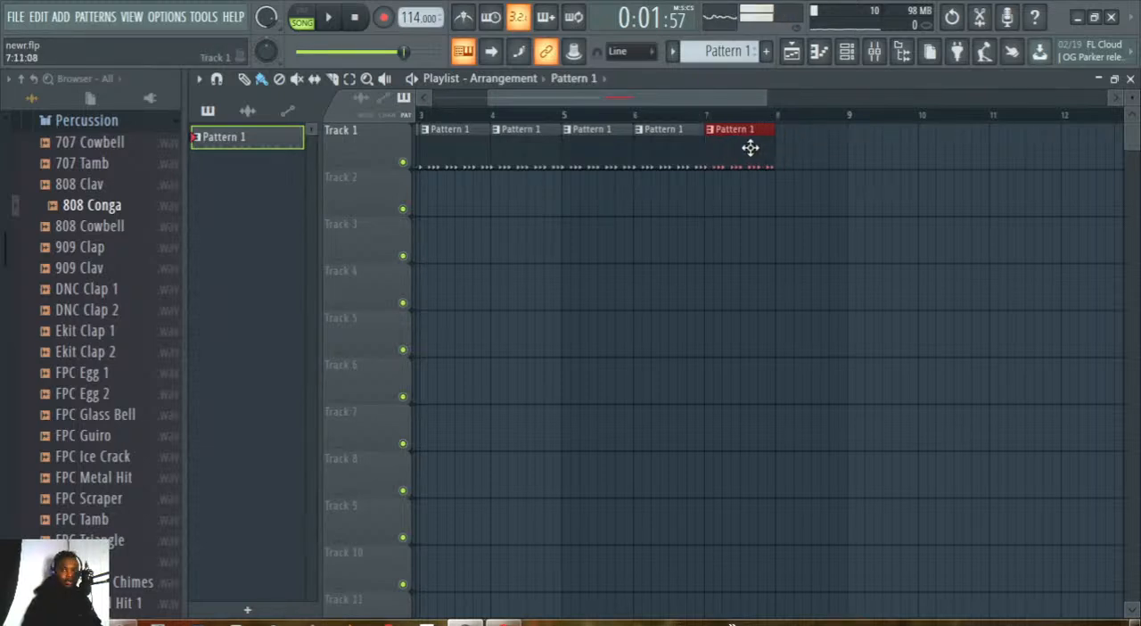
left_click(821, 151)
left_click_drag(861, 144, 828, 148)
left_click(950, 152)
left_click_drag(978, 143, 869, 157)
left_click_drag(755, 100, 844, 99)
left_click_drag(486, 100, 428, 100)
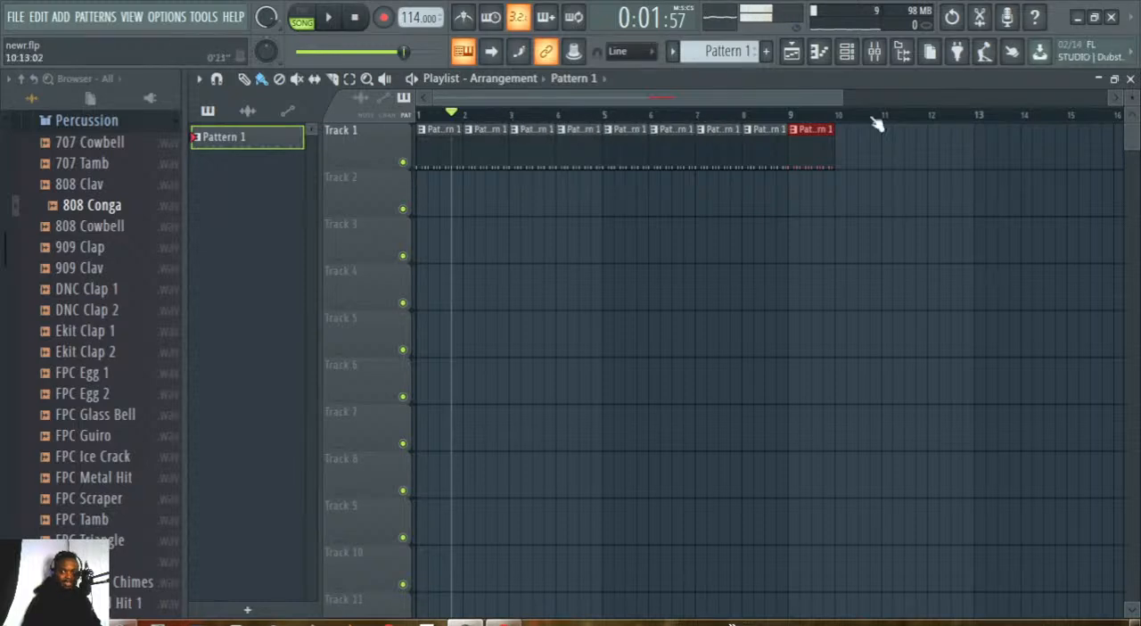
Place the playhead in the bar 9 clip, return it to the start, play the full arrangement and stop.
key("space")
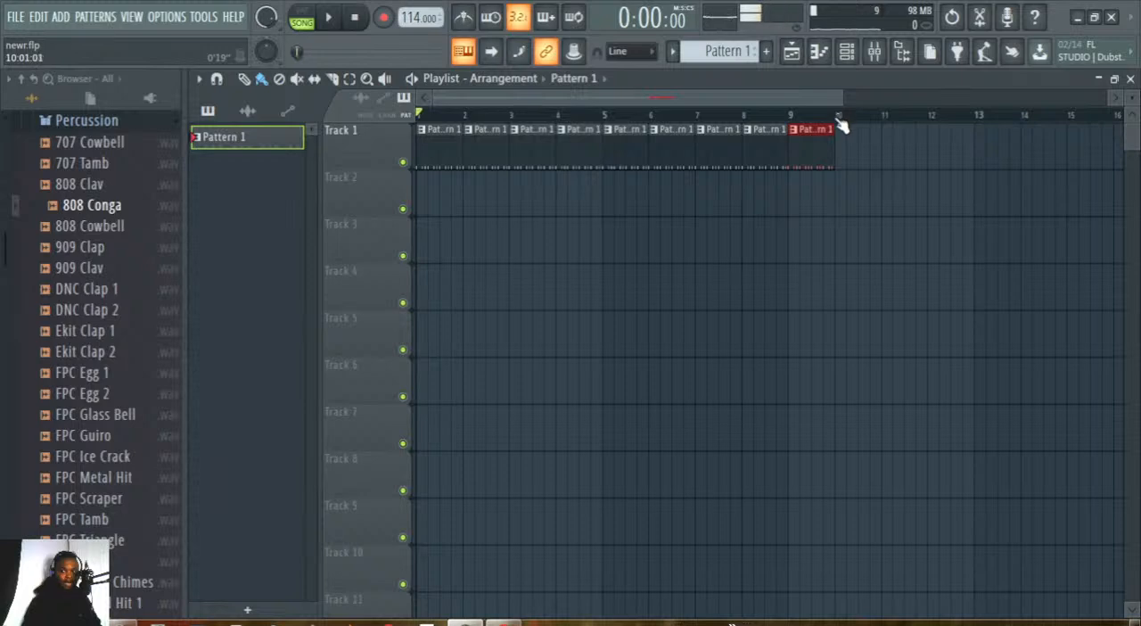
left_click(826, 116)
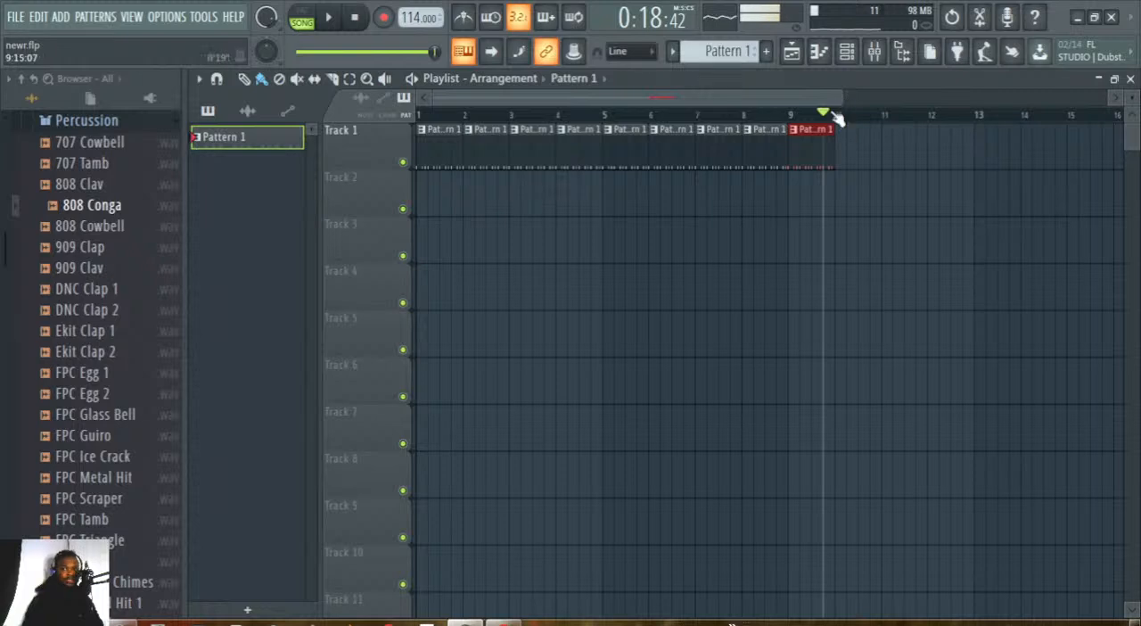
left_click_drag(831, 115, 418, 114)
left_click(328, 17)
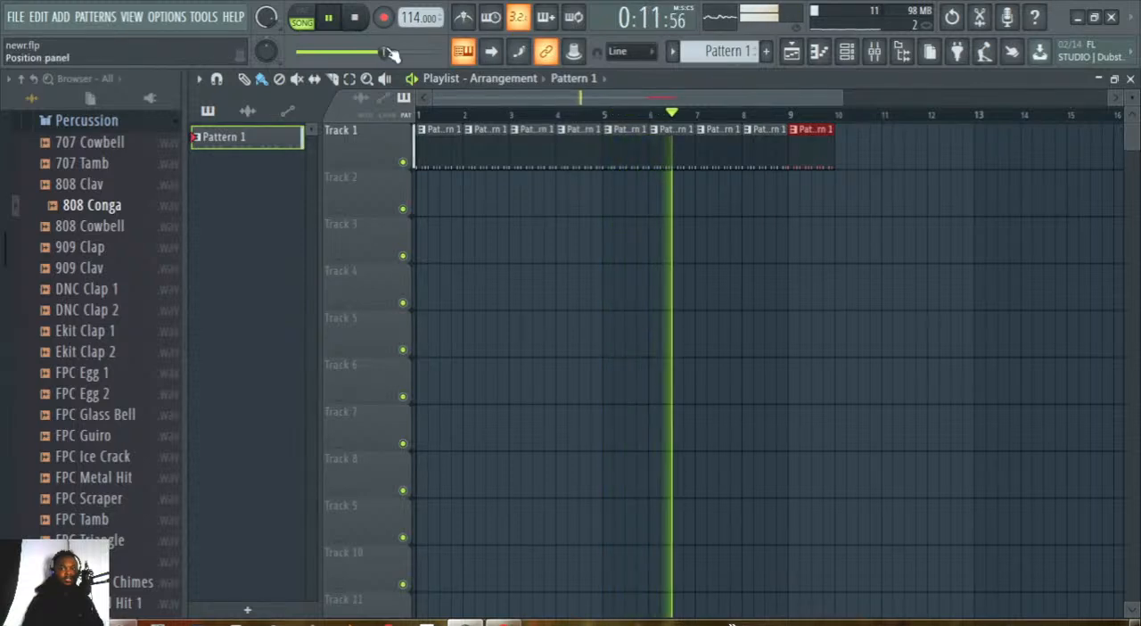
key("space")
Switch playback to pattern mode, play Pattern 1 with the channel rack shown, stop, and return to the playlist with no clip selected.
left_click(303, 18)
left_click(328, 17)
left_click(846, 53)
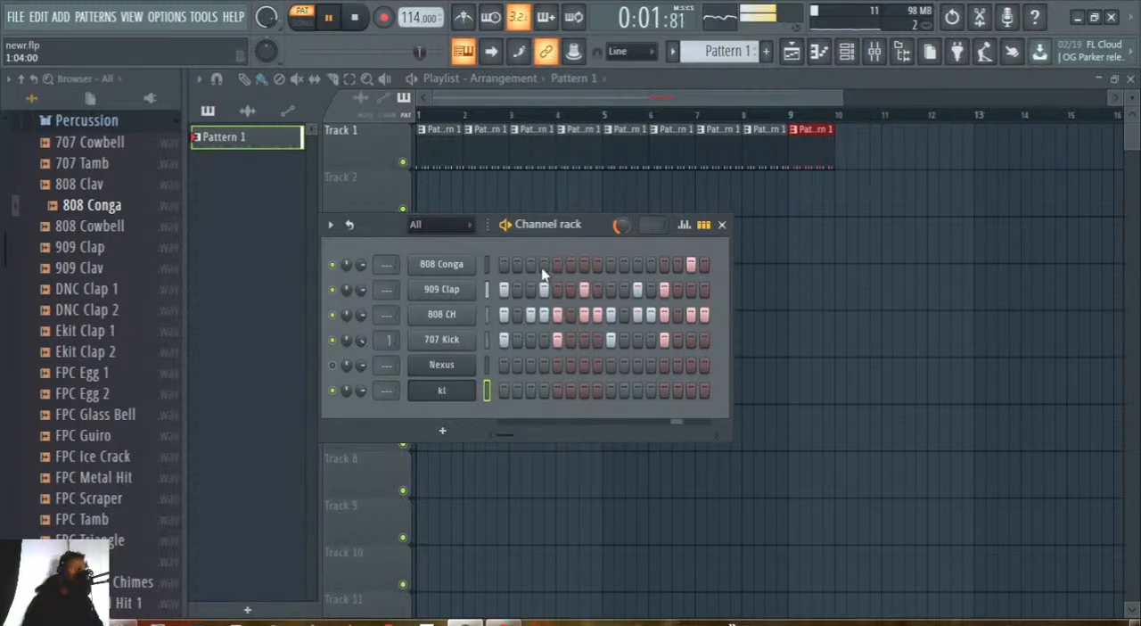
key("space")
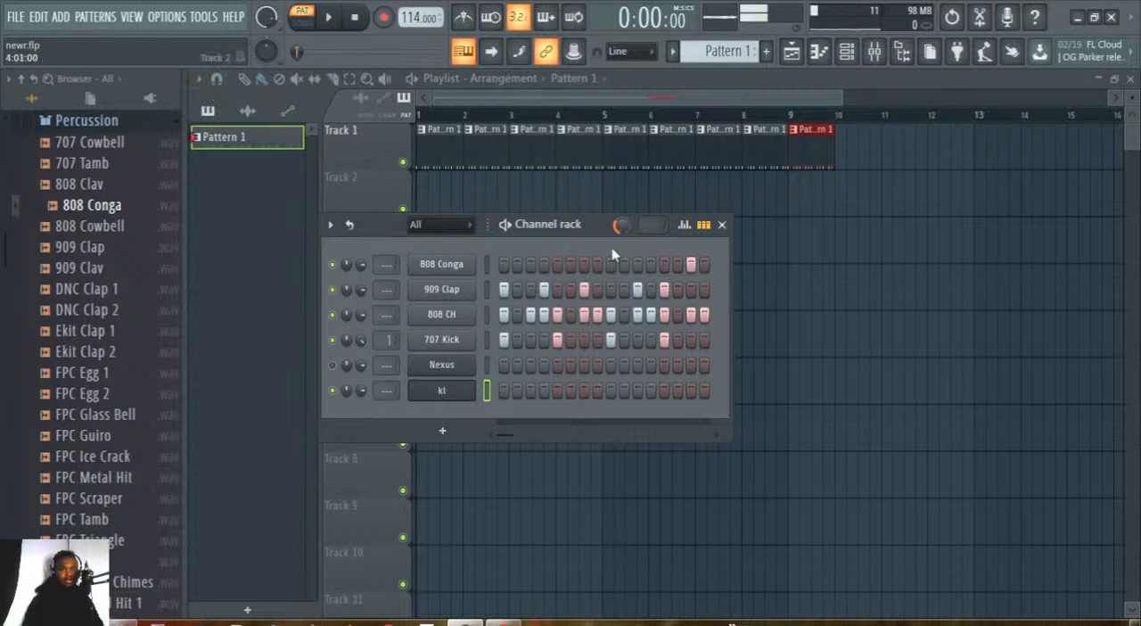
left_click(644, 102)
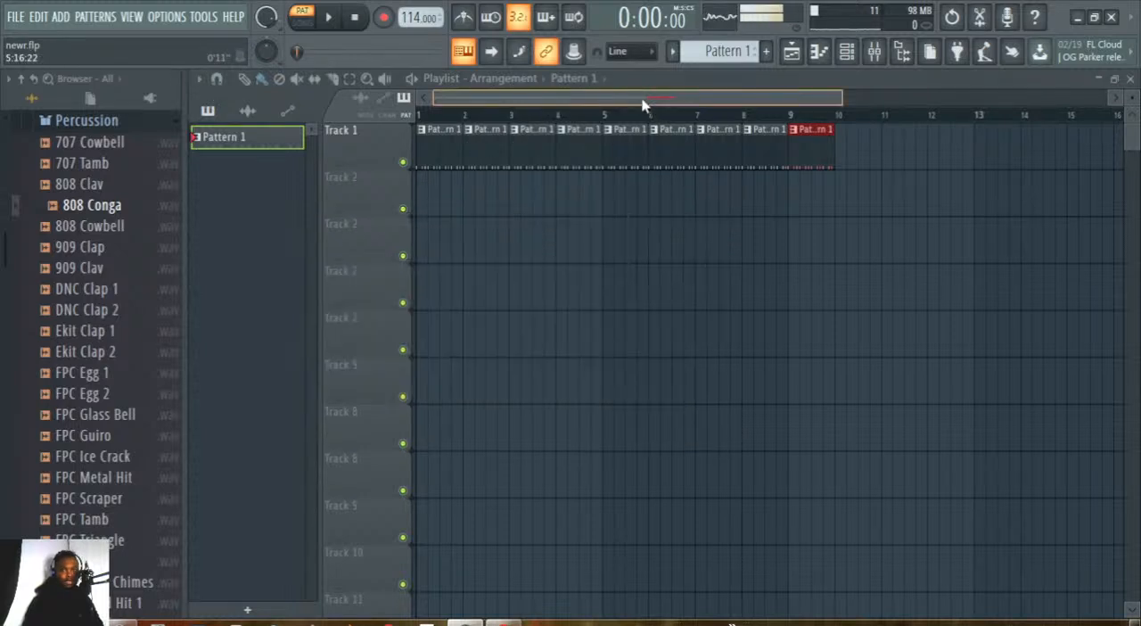
left_click(836, 216)
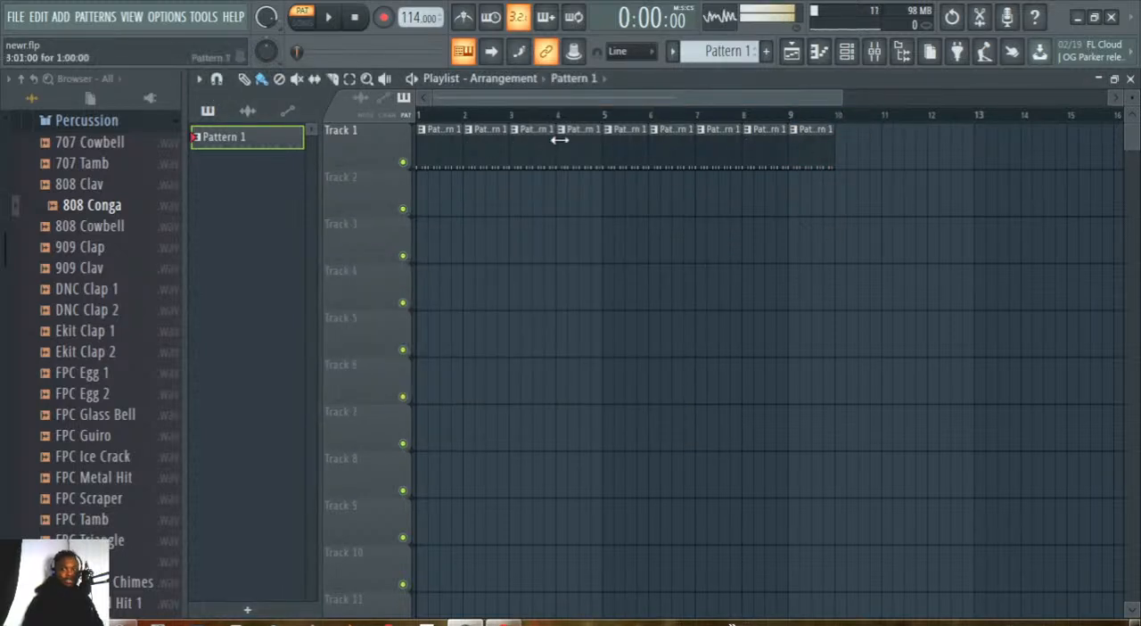
Open the save dialog for exporting the project as an MP3 file and cancel it.
left_click(17, 17)
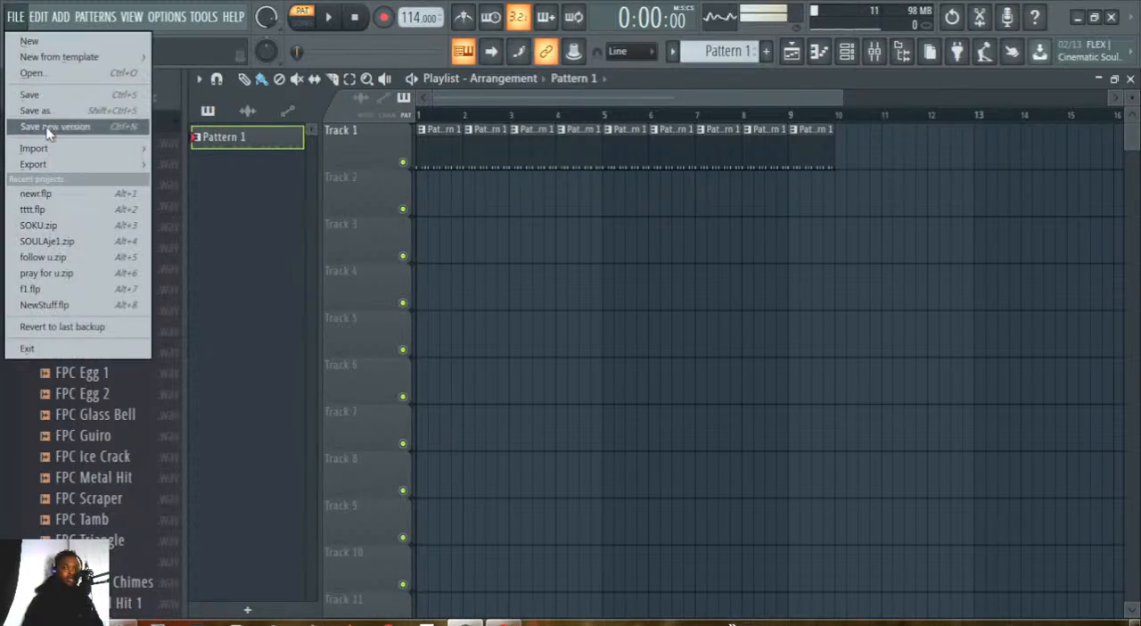
mouse_move(41, 164)
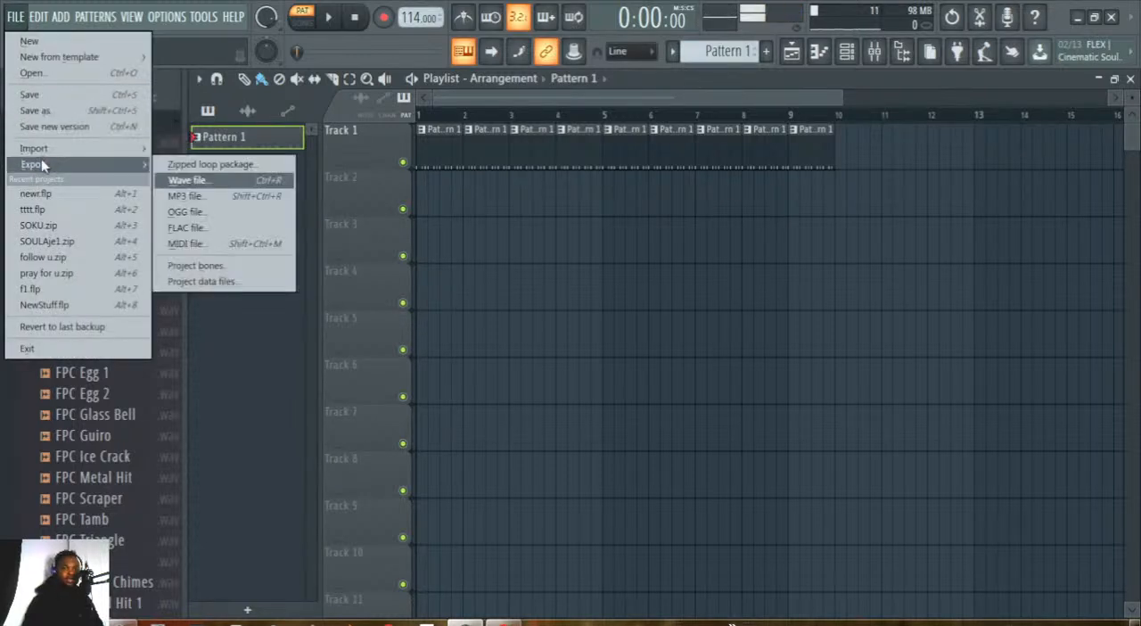
left_click(192, 196)
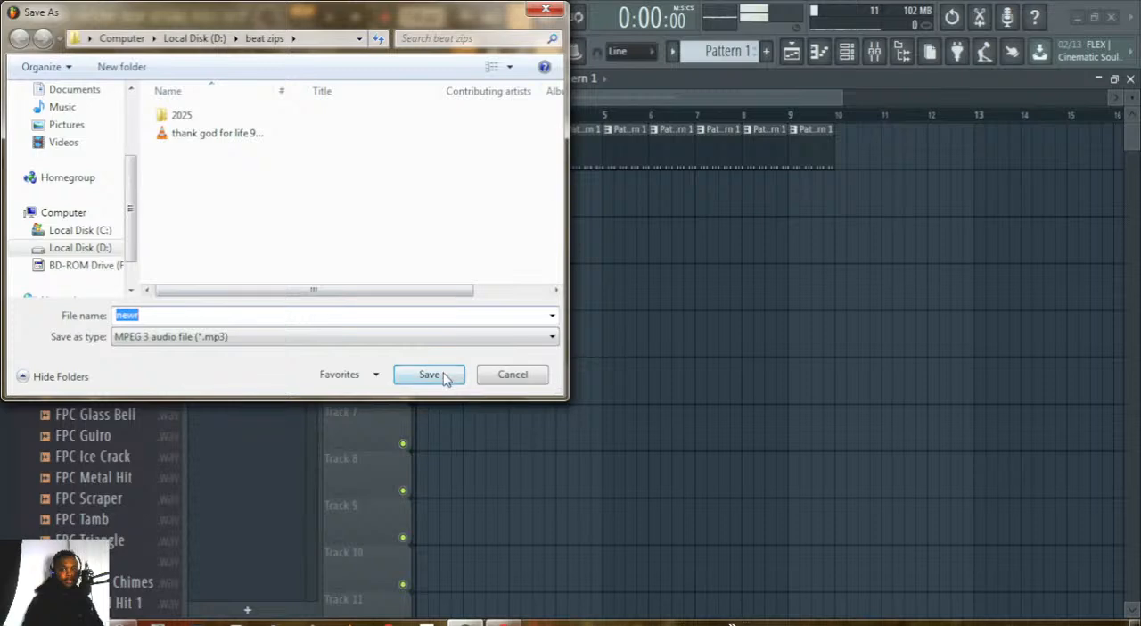
left_click(515, 378)
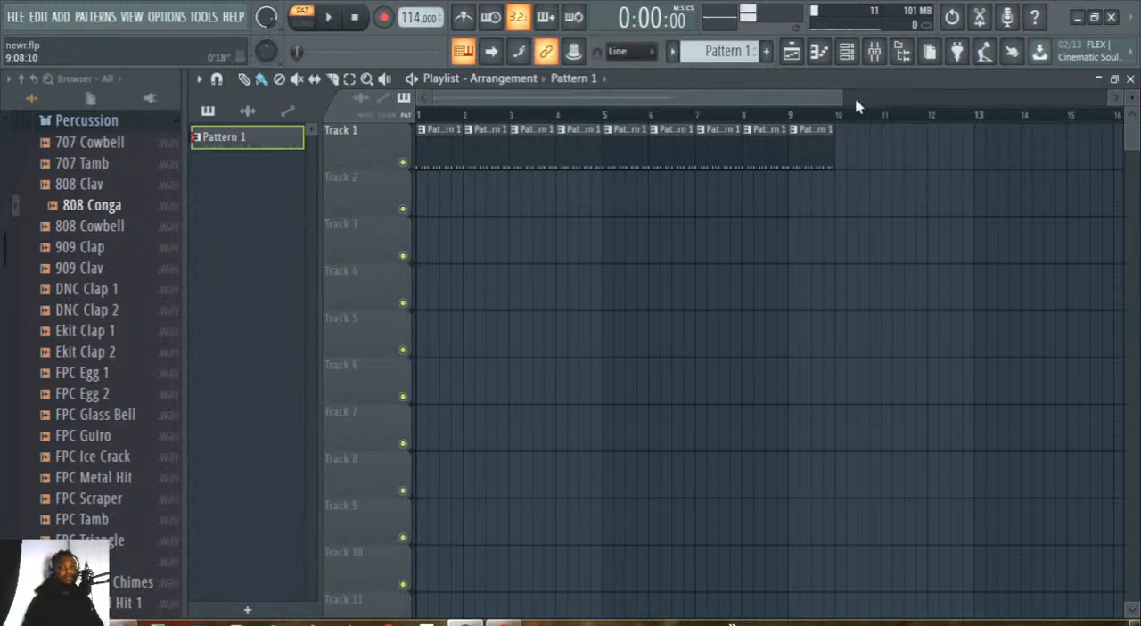
Play Pattern 1 while lowering the tempo to 78 BPM and raising it to 194 BPM to compare speeds.
left_click_drag(841, 102, 837, 102)
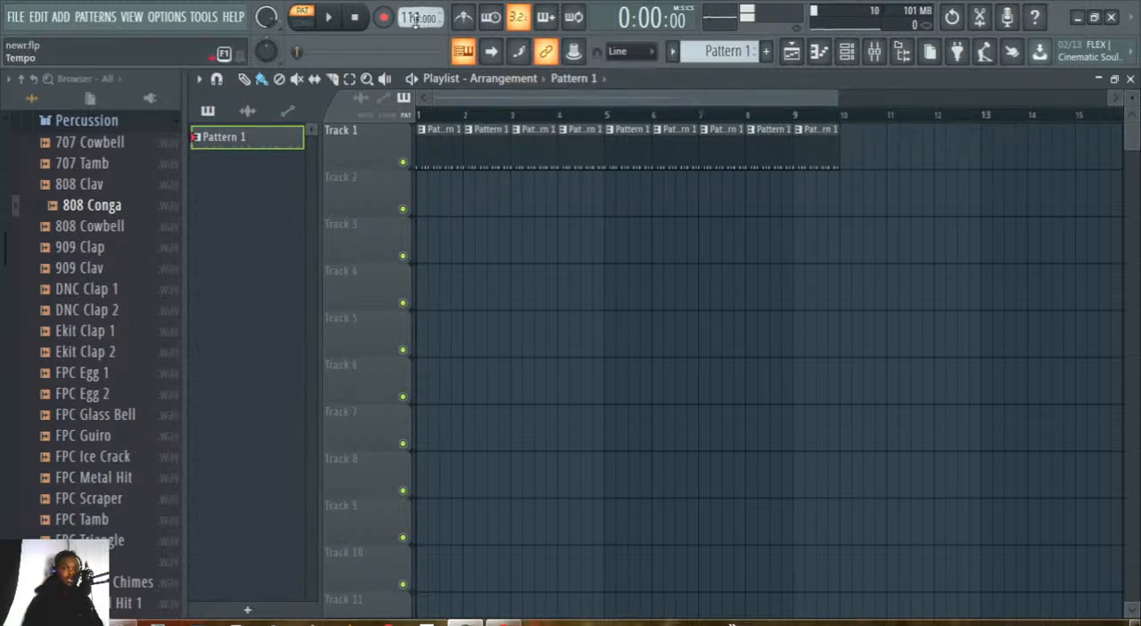
left_click(327, 16)
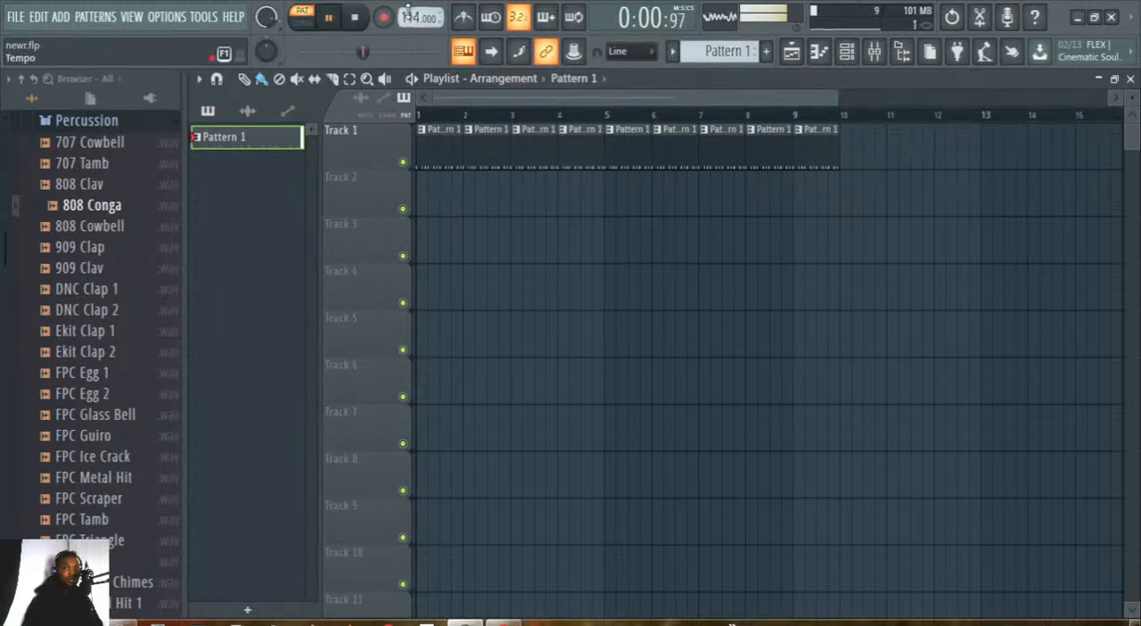
scroll(419, 18, "down", 1)
scroll(418, 18, "down", 8)
scroll(418, 18, "down", 20)
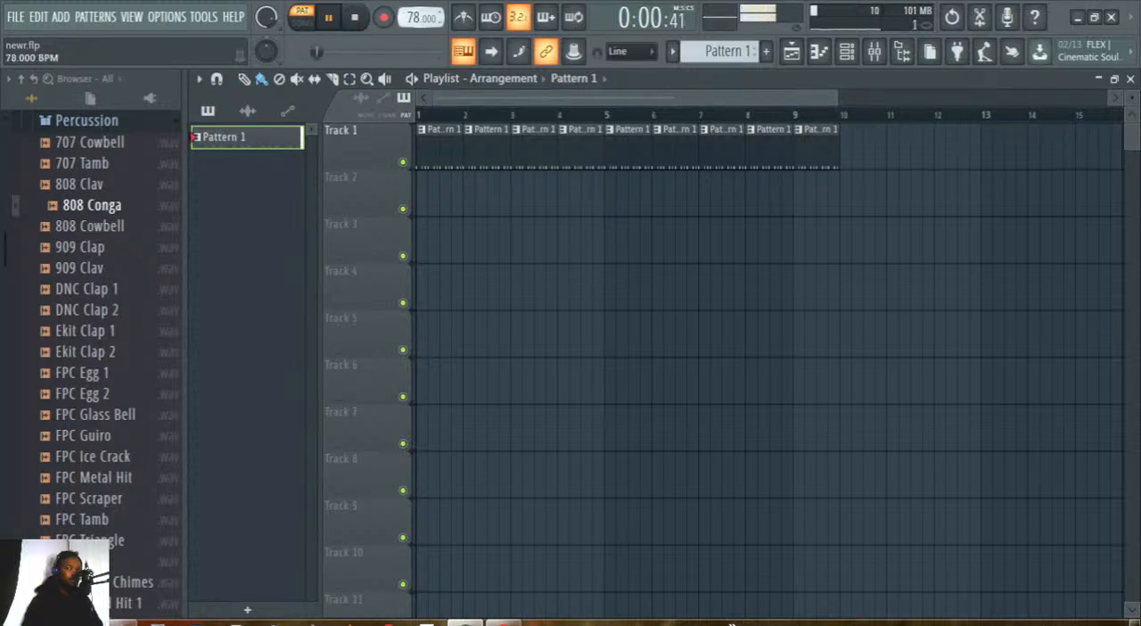
scroll(419, 18, "up", 20)
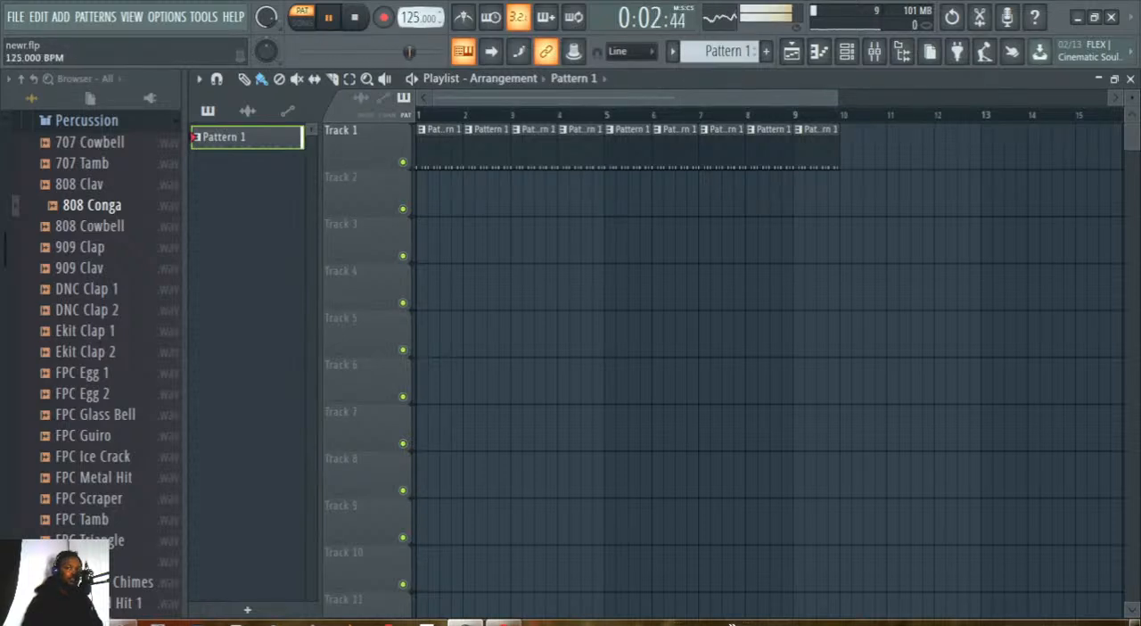
scroll(419, 18, "up", 20)
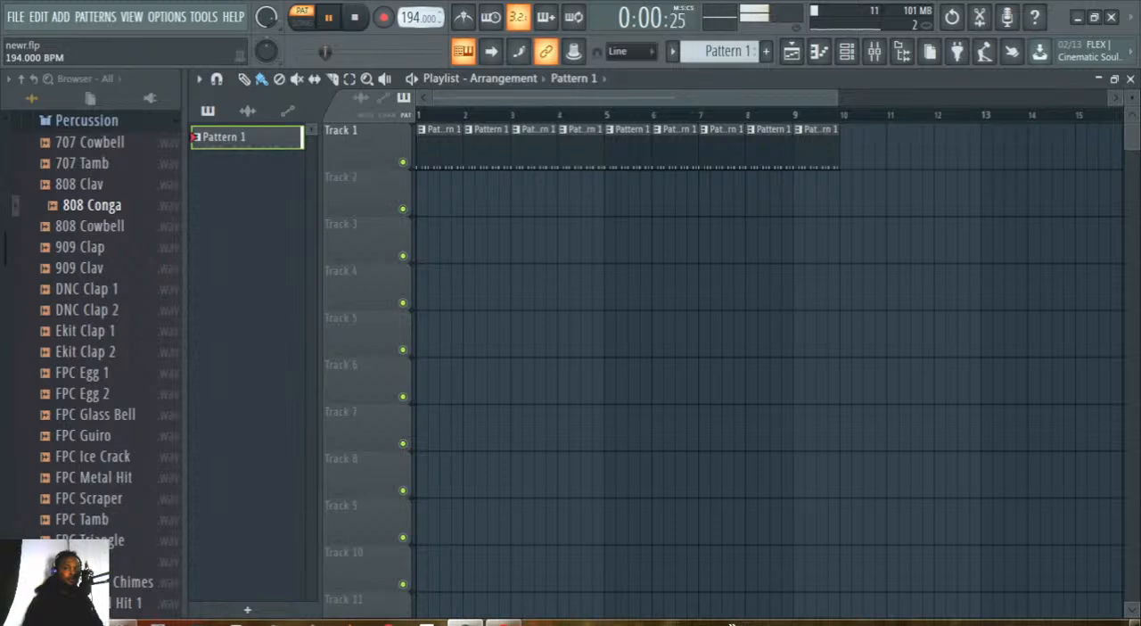
Lower the project tempo to 99 BPM and stop playback.
scroll(419, 18, "down", 20)
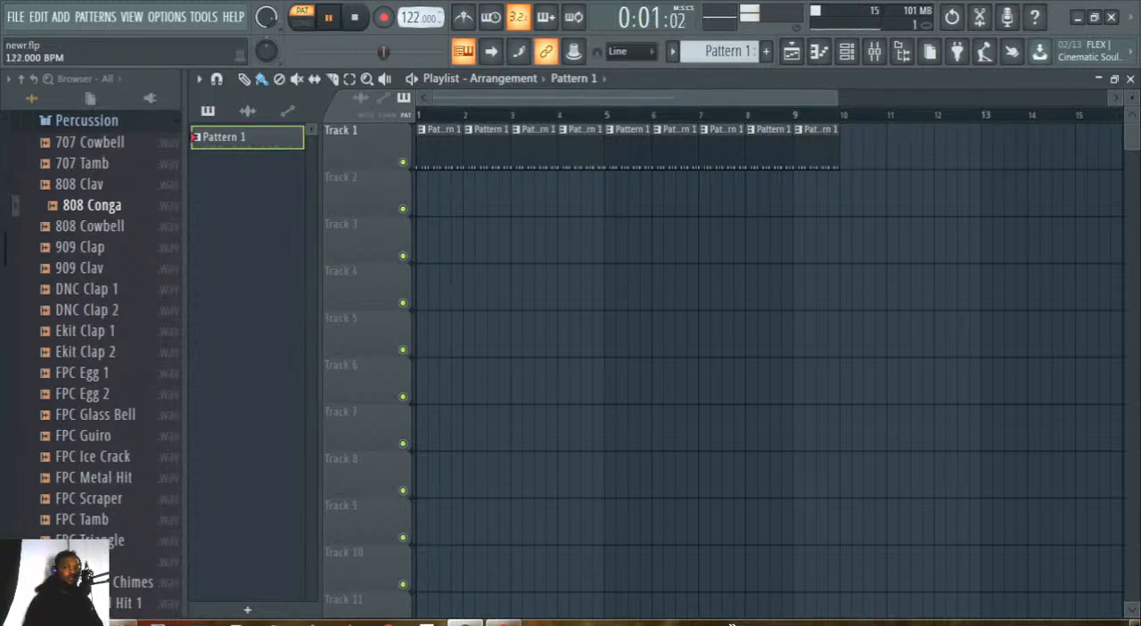
scroll(419, 17, "down", 7)
scroll(419, 18, "up", 1)
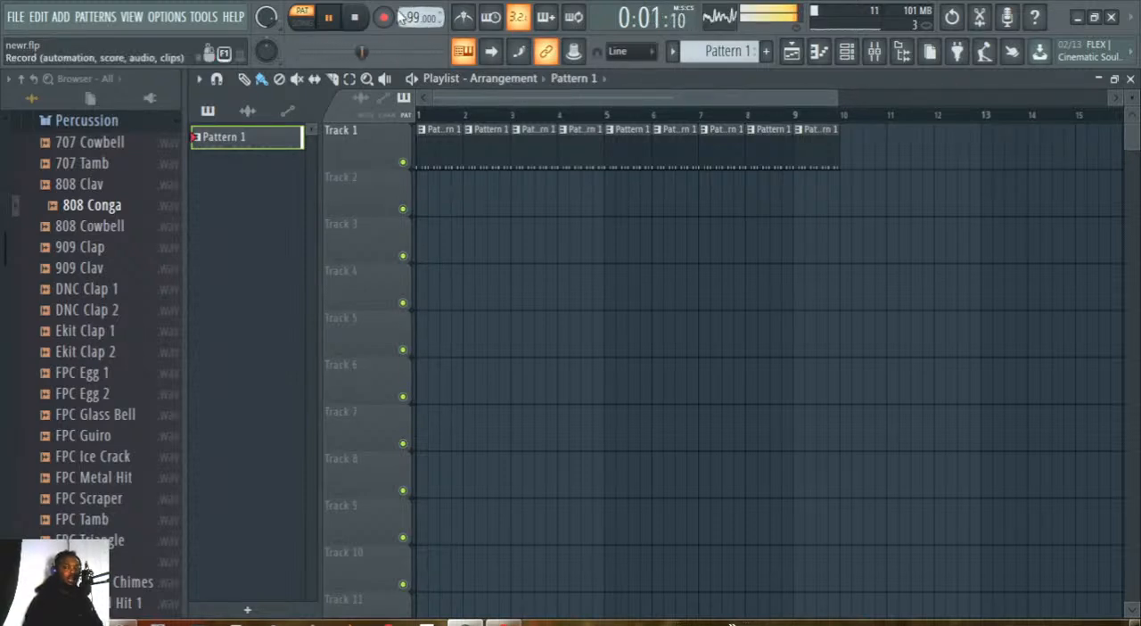
left_click(355, 17)
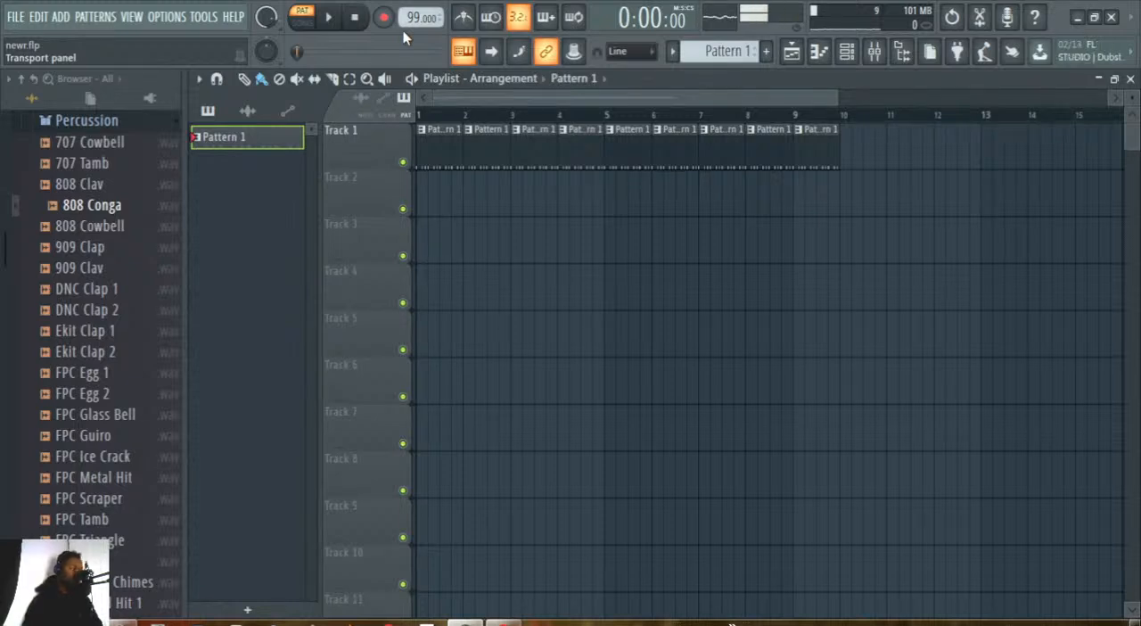
left_click(845, 51)
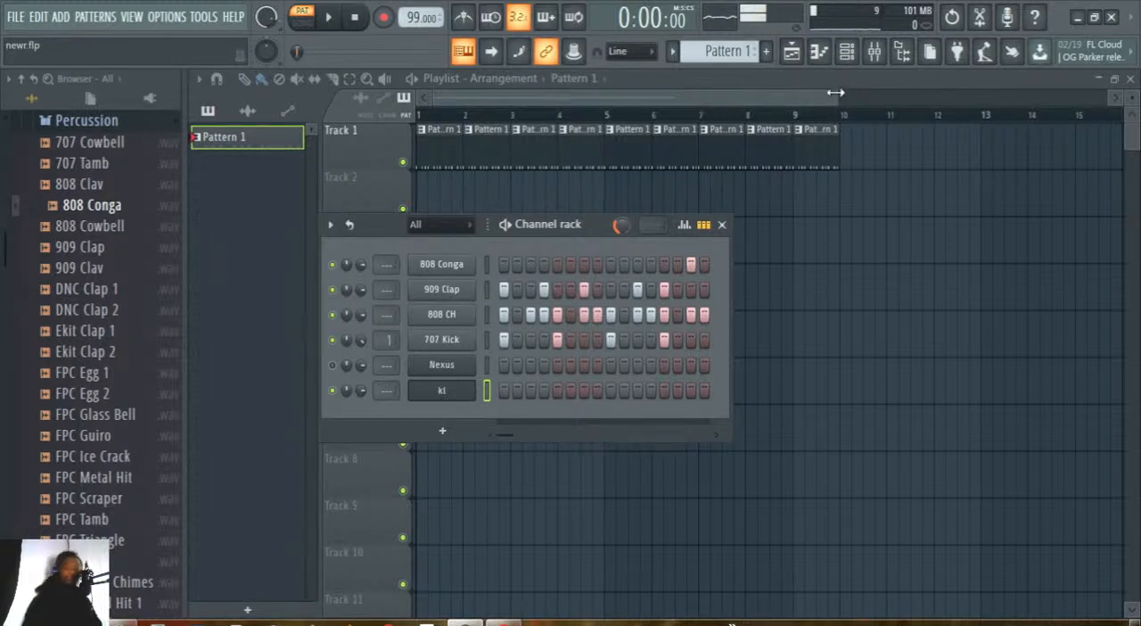
key("F6")
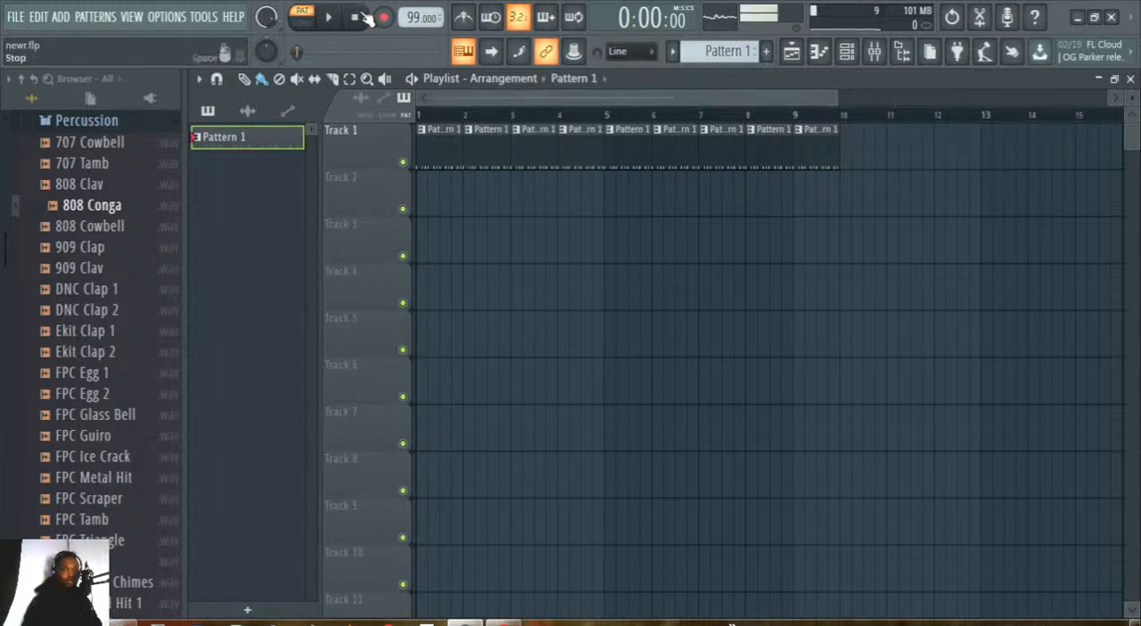
left_click_drag(801, 99, 783, 104)
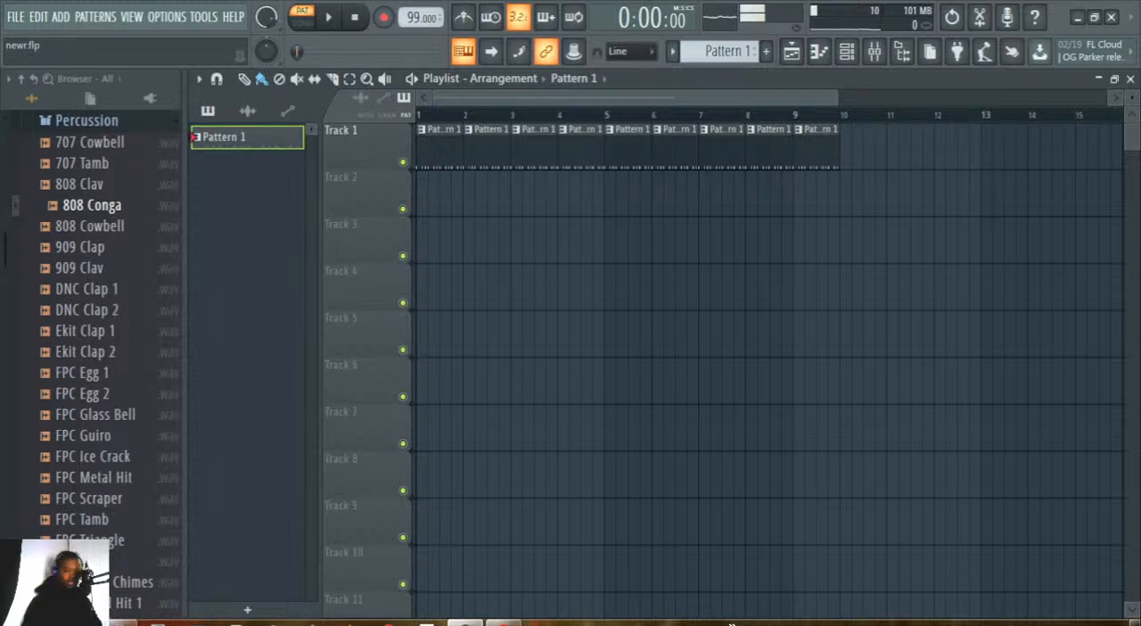
mouse_move(127, 622)
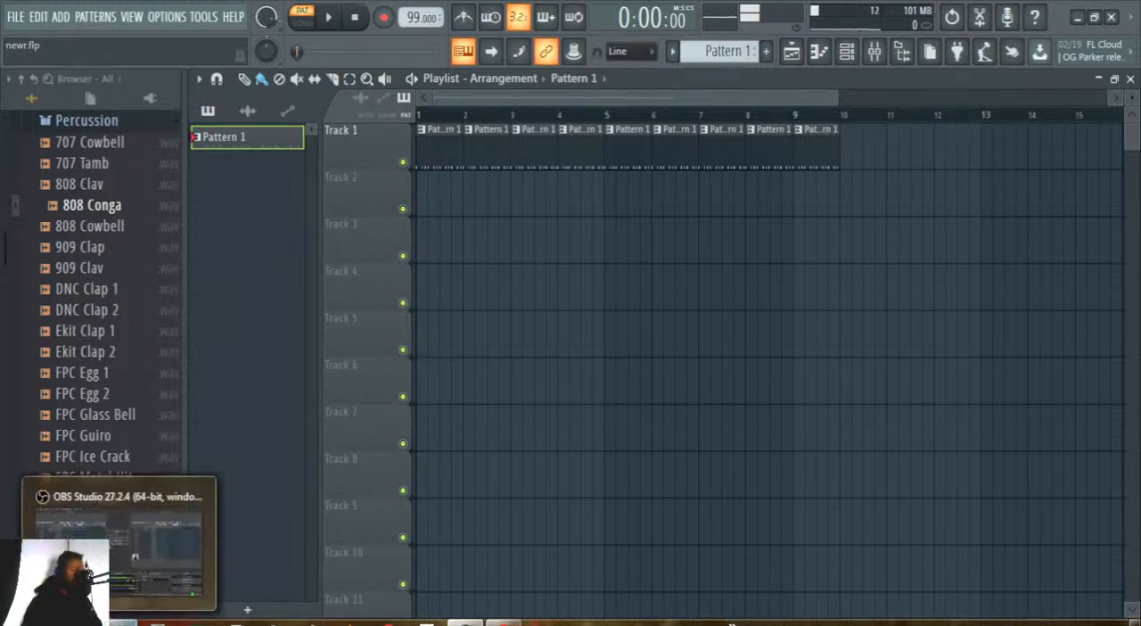